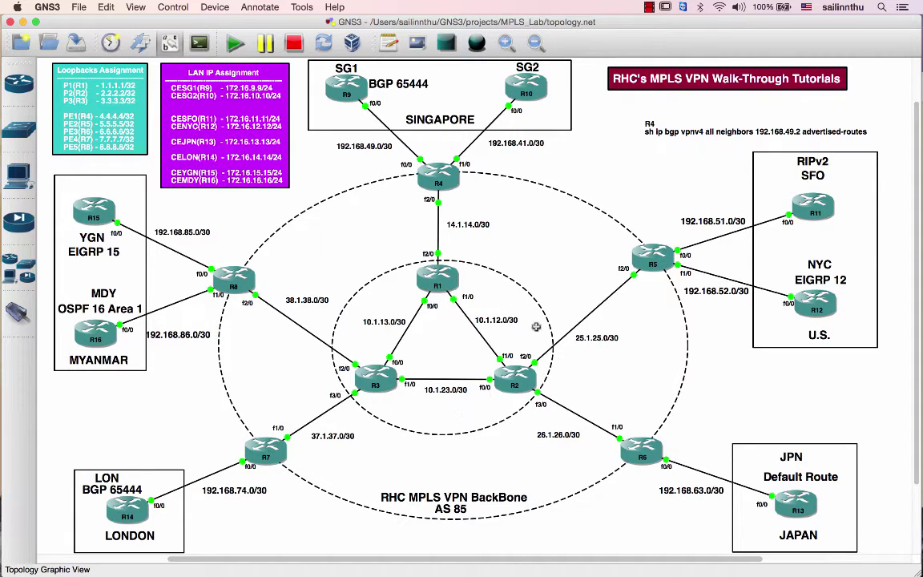
Bring the MPLS_VPN_Config.xlsx workbook with the P1-R1, P2-R2 and P3-R3 configs in front of GNS3
{"action": "key", "text": "super+Tab"}
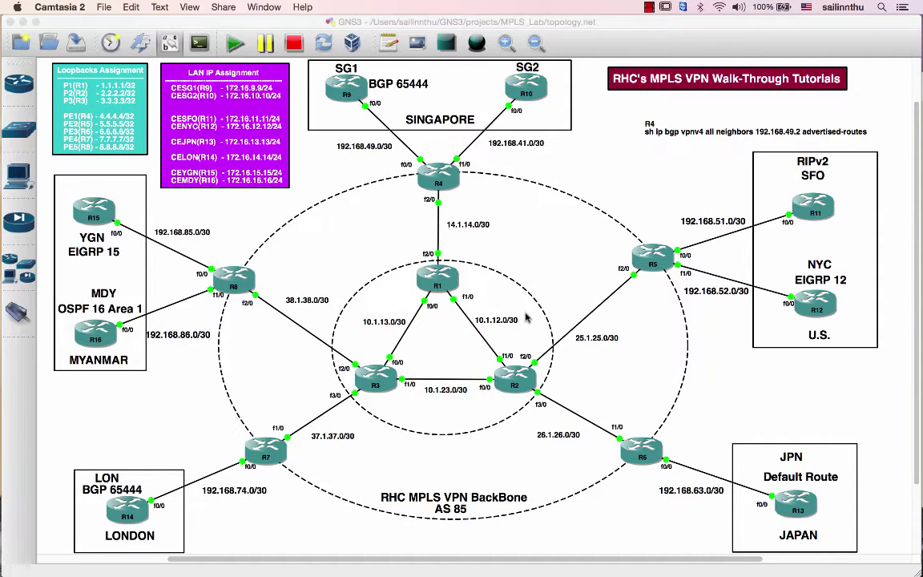
{"action": "key", "text": "super+Tab"}
{"action": "key", "text": "super+Tab"}
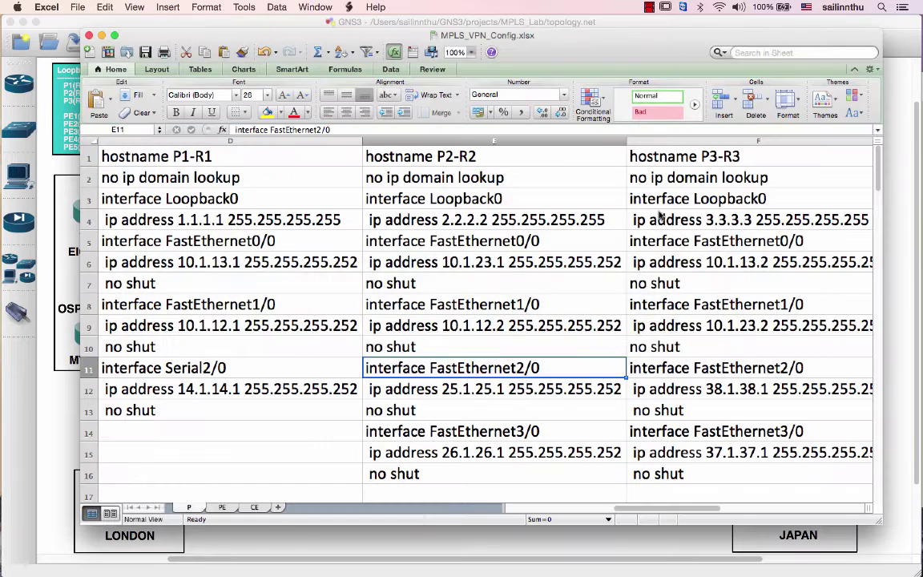
Copy P1-R1's configuration block from column D and move the spreadsheet aside
{"action": "left_click", "coordinate": [240, 155]}
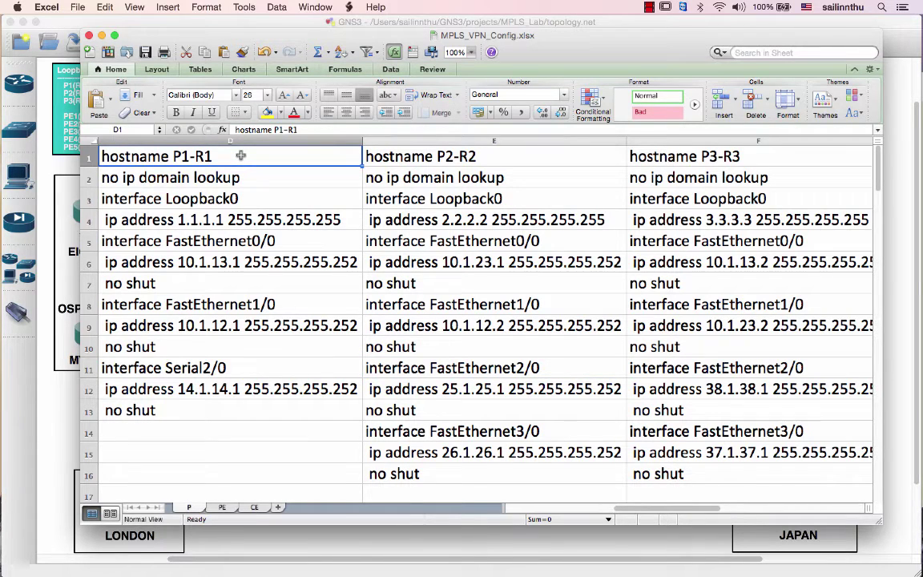
{"action": "key", "text": "shift+Down"}
{"action": "key", "text": "shift+Down"}
{"action": "key", "text": "shift+Down"}
{"action": "key", "text": "shift+Down"}
{"action": "key", "text": "shift+Down"}
{"action": "key", "text": "shift+Down"}
{"action": "key", "text": "shift+Down"}
{"action": "key", "text": "shift+Down"}
{"action": "key", "text": "shift+Down"}
{"action": "key", "text": "shift+Down"}
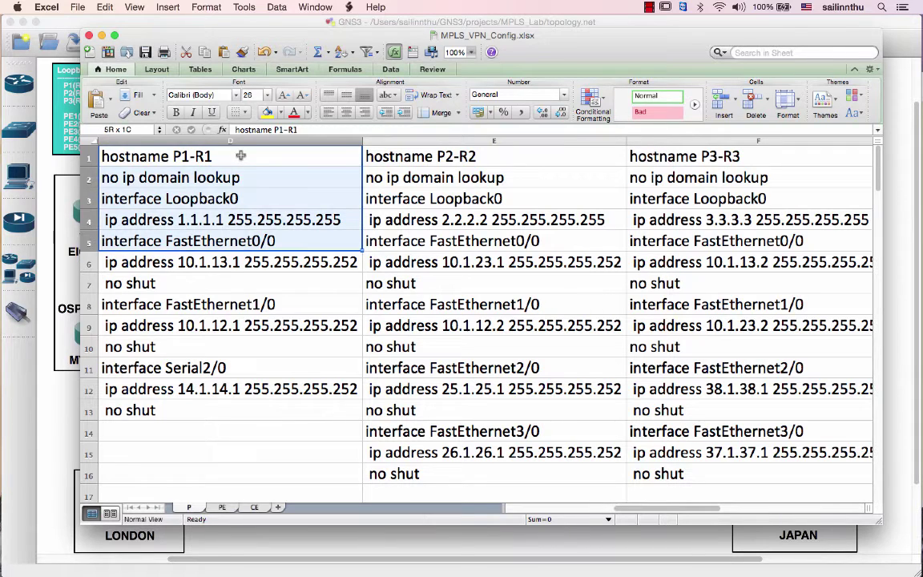
{"action": "key", "text": "shift+Down"}
{"action": "key", "text": "shift+Down"}
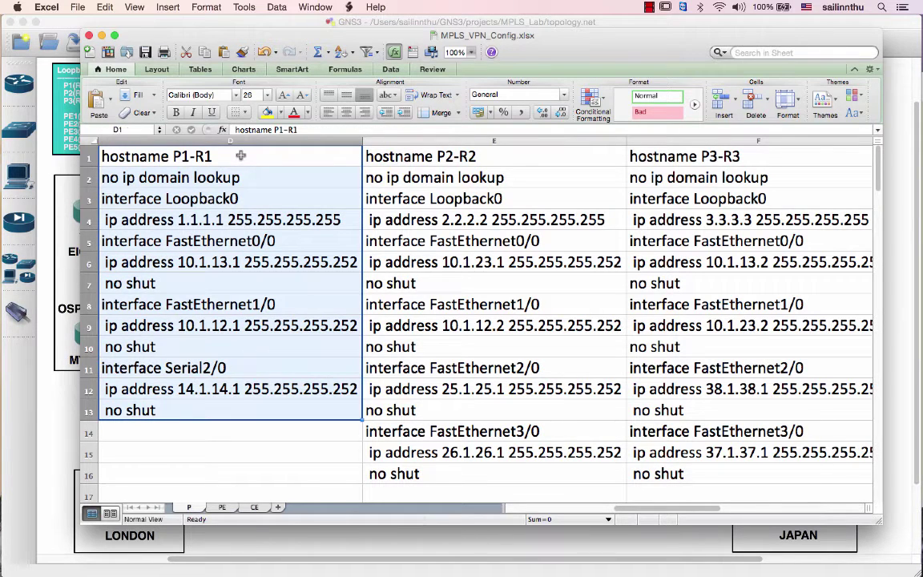
{"action": "key", "text": "super+c"}
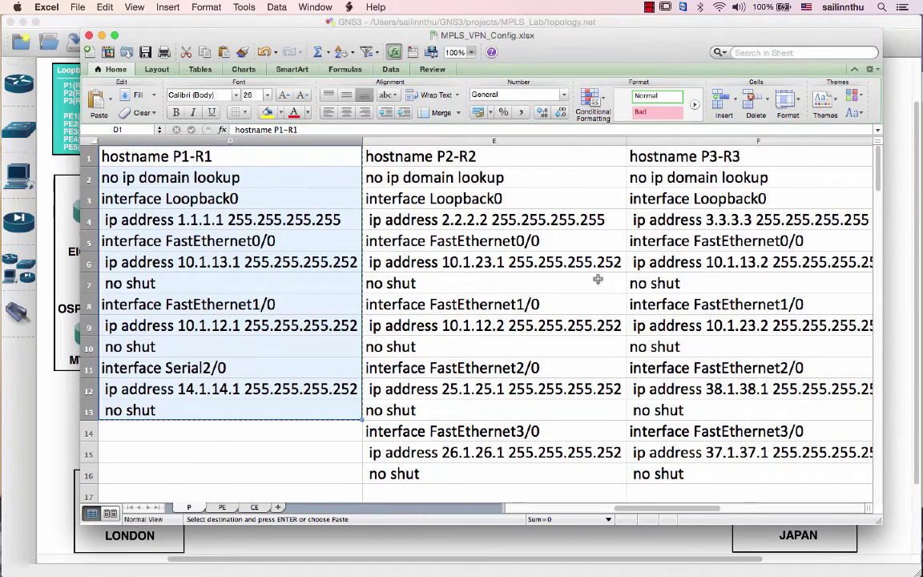
{"action": "left_click_drag", "start_coordinate": [319, 37], "coordinate": [709, 94]}
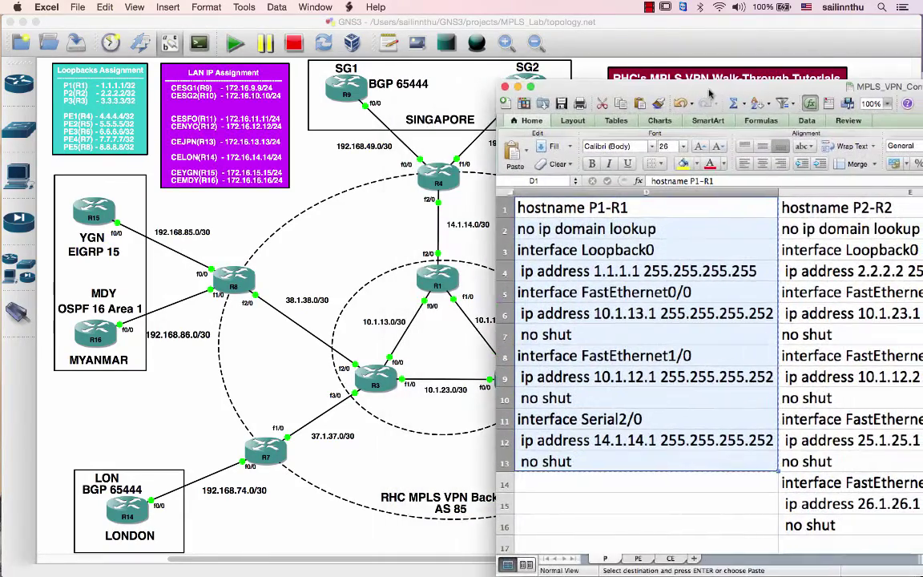
Change D11's interface from Serial2/0 to Fa2/0 and copy the corrected R1 configuration
{"action": "double_click", "coordinate": [600, 420]}
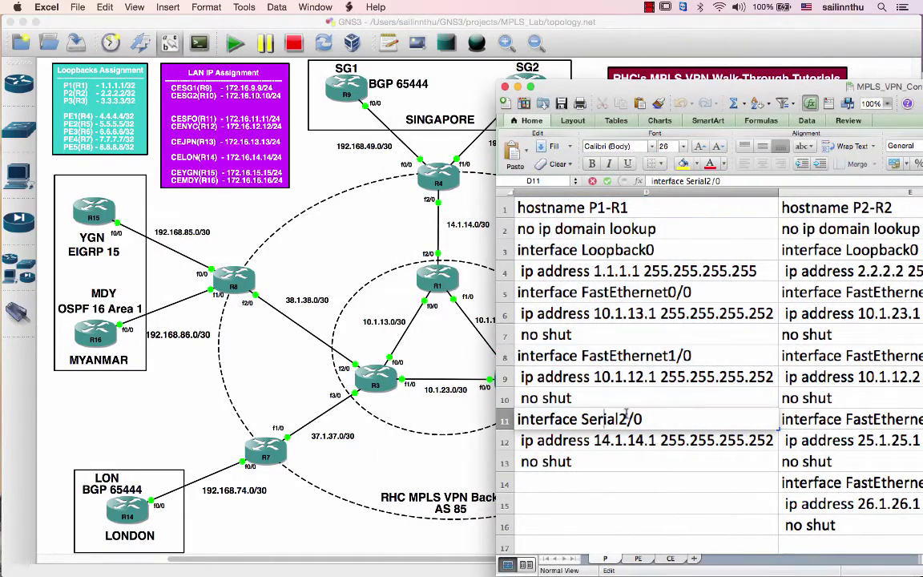
{"action": "key", "text": "BackSpace"}
{"action": "key", "text": "BackSpace"}
{"action": "key", "text": "BackSpace"}
{"action": "key", "text": "BackSpace"}
{"action": "key", "text": "BackSpace"}
{"action": "key", "text": "BackSpace"}
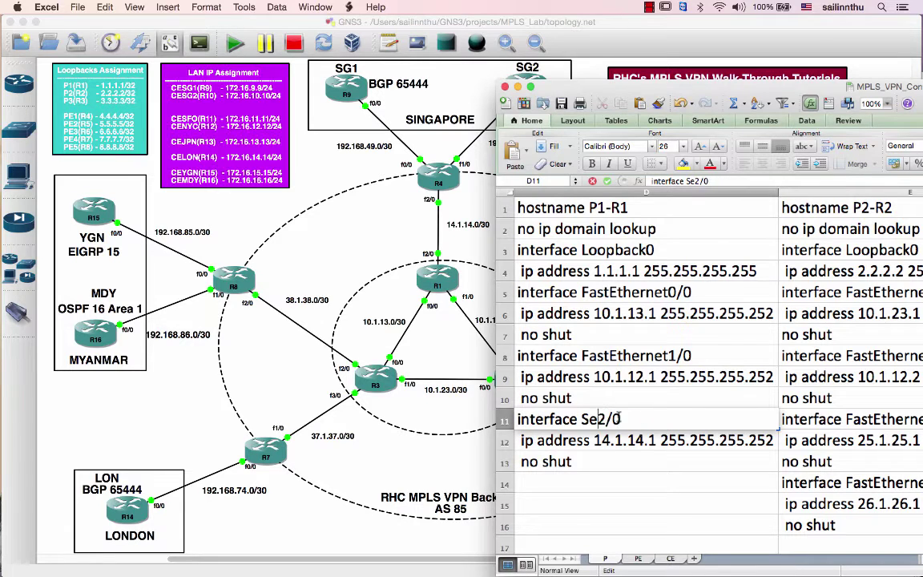
{"action": "type", "text": "Fa"}
{"action": "left_click_drag", "start_coordinate": [618, 442], "coordinate": [618, 458]}
{"action": "key", "text": "shift+Up"}
{"action": "key", "text": "shift+Up"}
{"action": "key", "text": "shift+Up"}
{"action": "key", "text": "shift+Up"}
{"action": "key", "text": "shift+Up"}
{"action": "key", "text": "shift+Up"}
{"action": "key", "text": "shift+Up"}
{"action": "key", "text": "shift+Up"}
{"action": "key", "text": "shift+Up"}
{"action": "key", "text": "shift+Up"}
{"action": "key", "text": "shift+Up"}
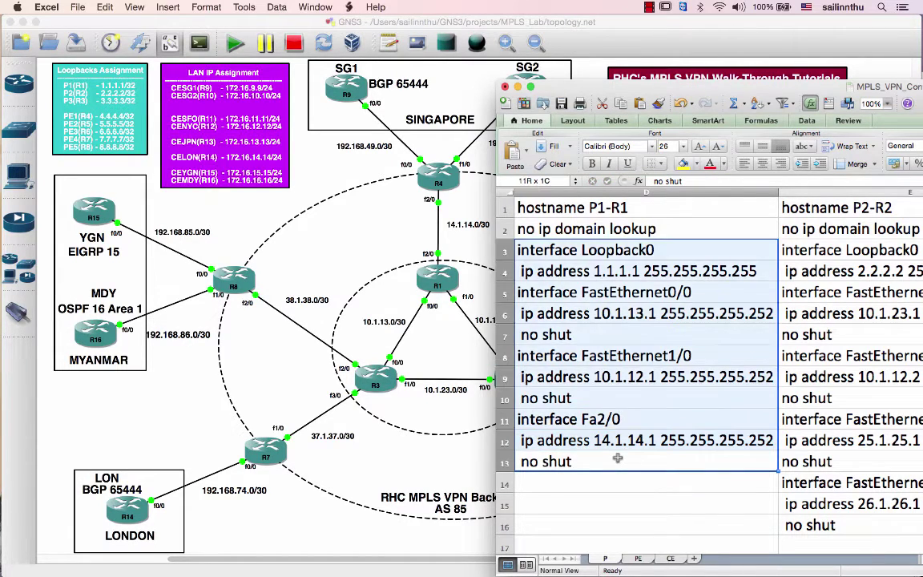
{"action": "key", "text": "super+c"}
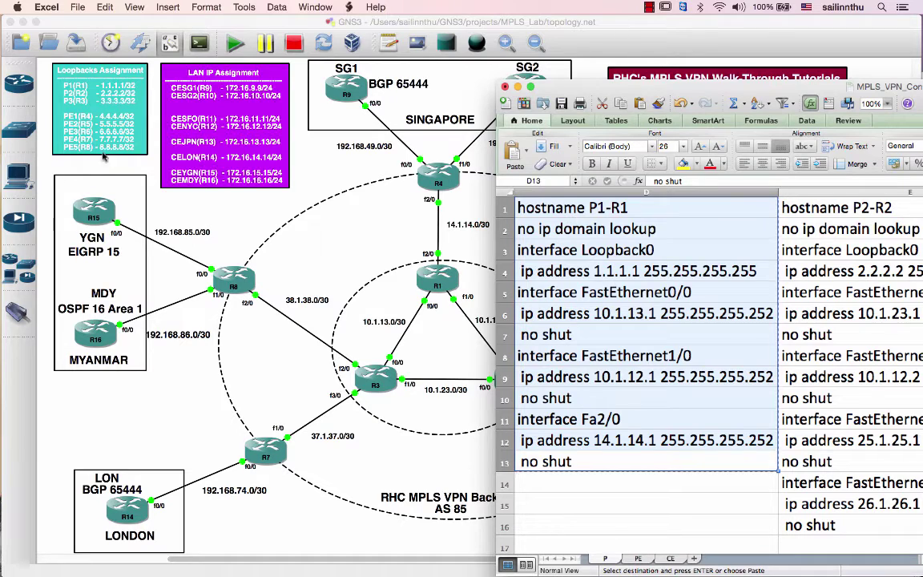
{"action": "key", "text": "super+Tab"}
{"action": "key", "text": "super+Tab"}
{"action": "key", "text": "super+Tab"}
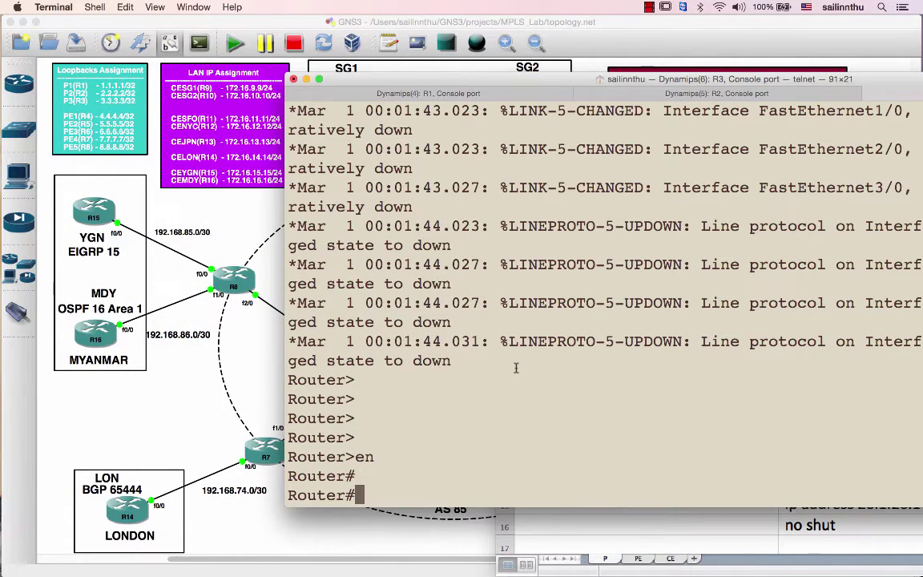
Paste P1-R1's configuration into the R1 console in configuration mode, then end
{"action": "key", "text": "ctrl+Tab"}
{"action": "key", "text": "Return"}
{"action": "key", "text": "Return"}
{"action": "key", "text": "Return"}
{"action": "key", "text": "super+v"}
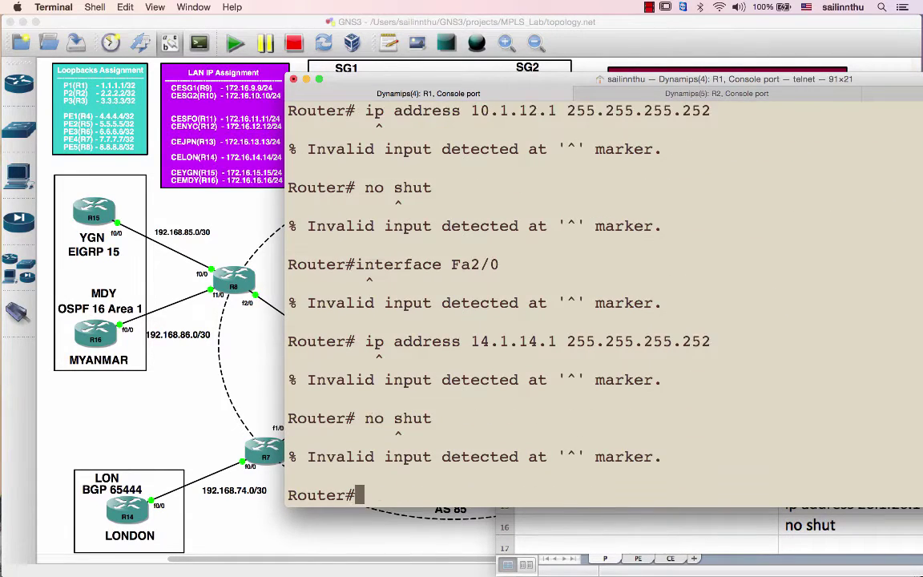
{"action": "key", "text": "Return"}
{"action": "type", "text": "conf t"}
{"action": "key", "text": "Return"}
{"action": "key", "text": "Return"}
{"action": "key", "text": "super+v"}
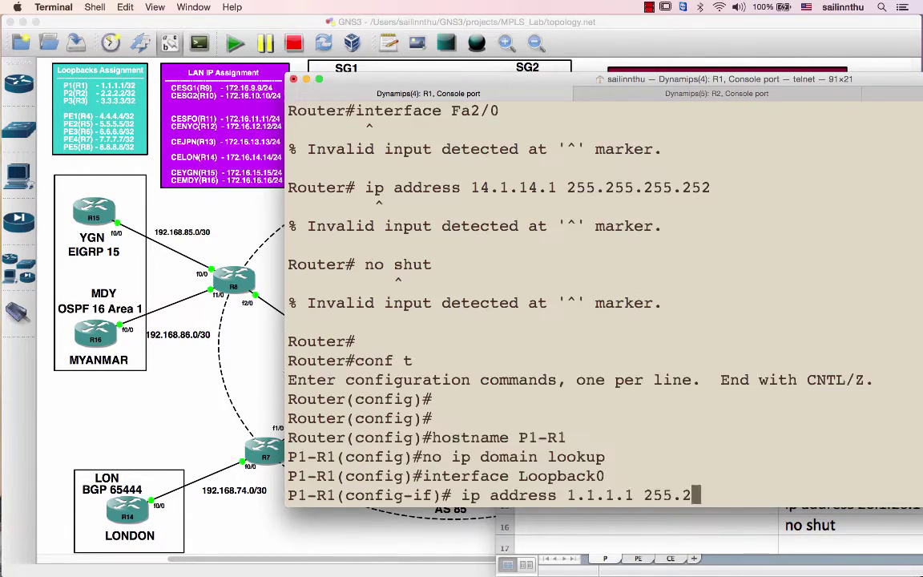
{"action": "type", "text": "en"}
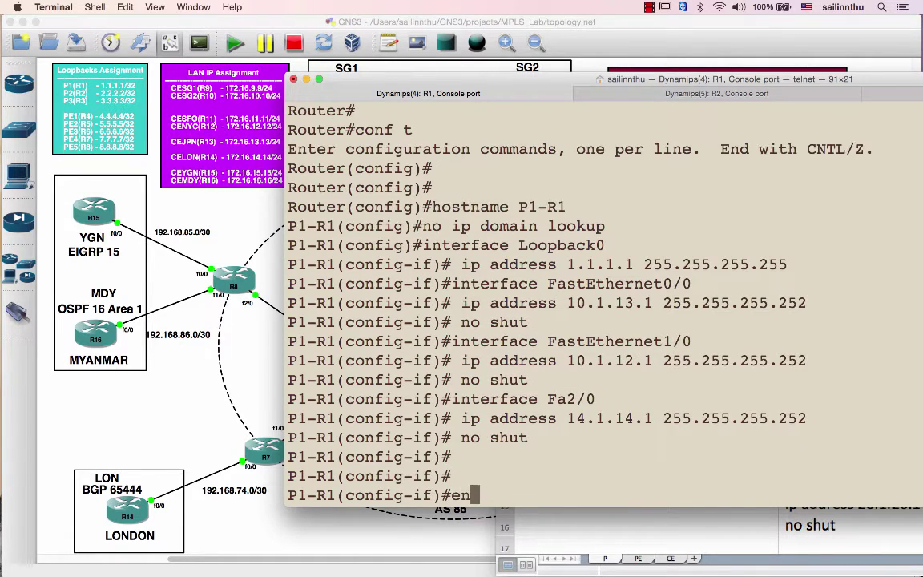
{"action": "type", "text": "d"}
{"action": "key", "text": "Return"}
Select P2-R2's configuration in column E and paste it into the R2 console under conf t
{"action": "key", "text": "super+Tab"}
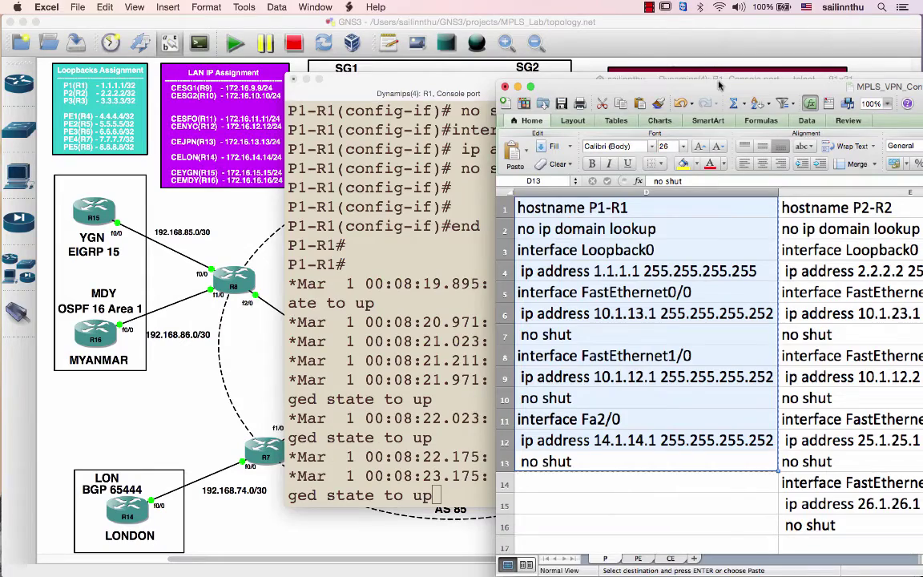
{"action": "left_click_drag", "start_coordinate": [719, 86], "coordinate": [477, 87]}
{"action": "left_click_drag", "start_coordinate": [614, 208], "coordinate": [614, 526]}
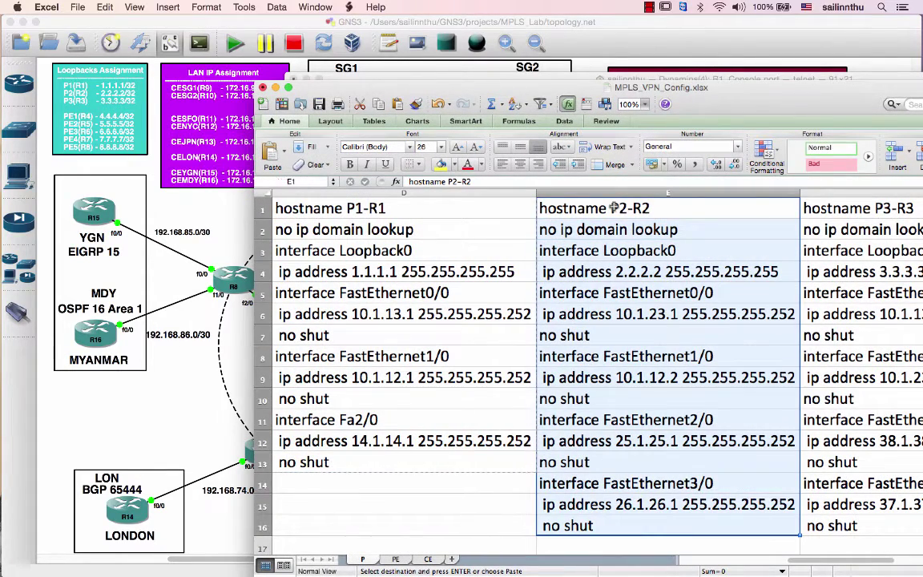
{"action": "left_click", "coordinate": [632, 81]}
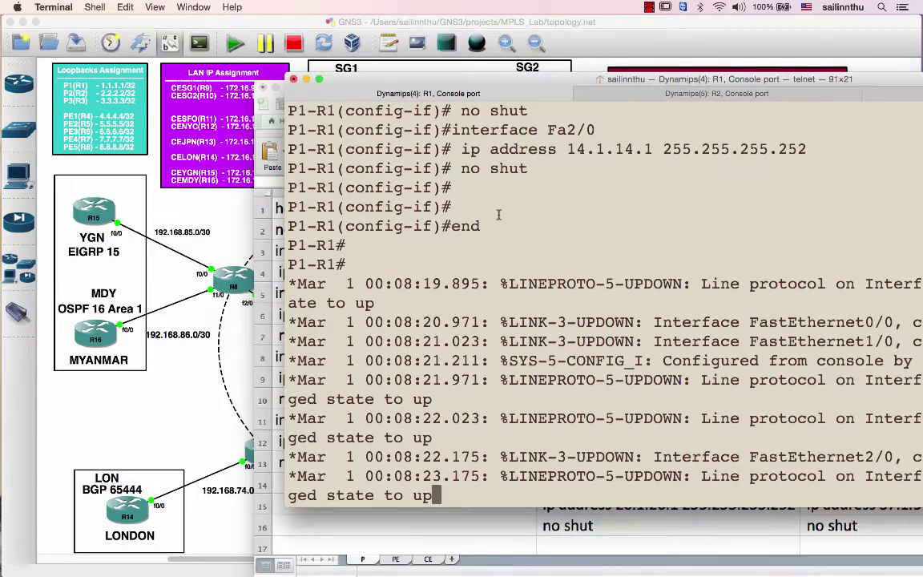
{"action": "left_click", "coordinate": [631, 88]}
{"action": "type", "text": "conf t"}
{"action": "key", "text": "Return"}
{"action": "key", "text": "super+v"}
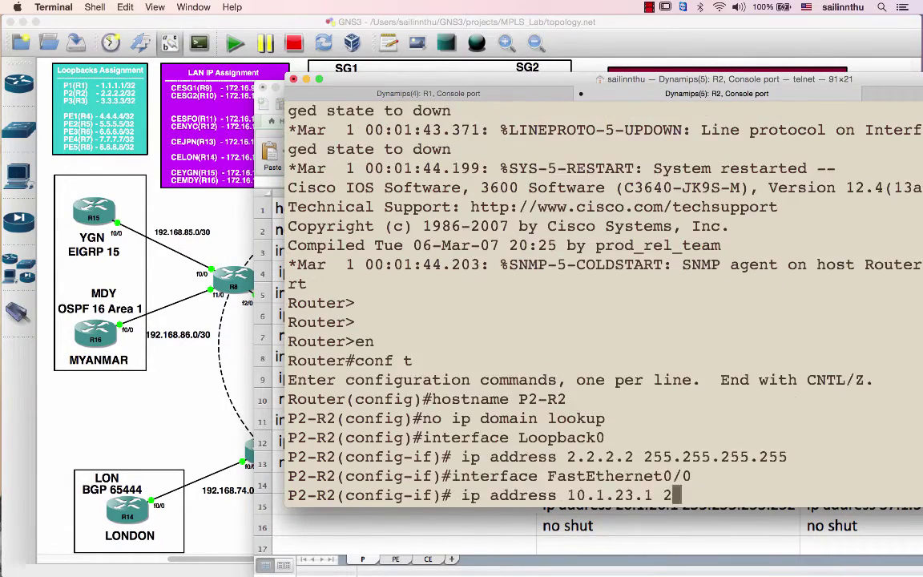
Copy P3-R3's configuration block from column F
{"action": "key", "text": "super+Tab"}
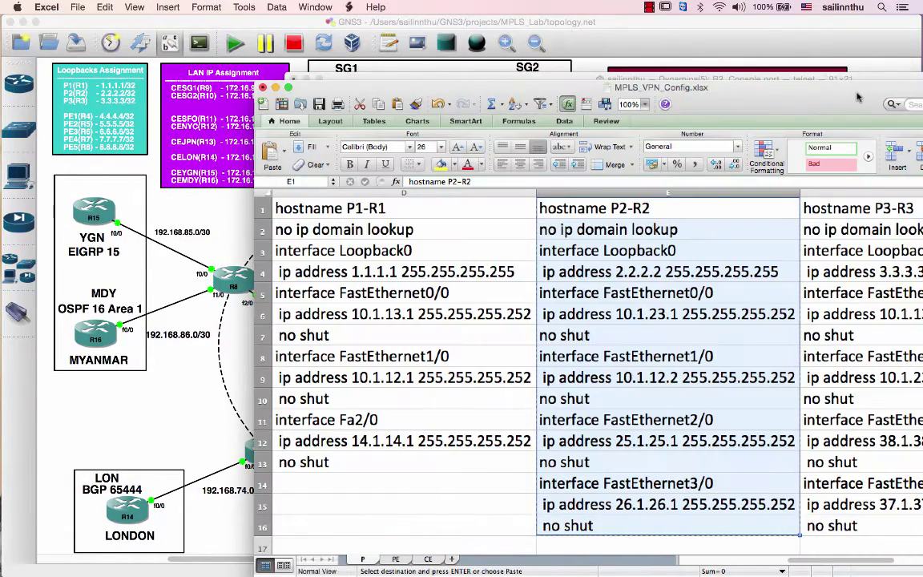
{"action": "left_click_drag", "start_coordinate": [858, 96], "coordinate": [620, 47]}
{"action": "left_click", "coordinate": [723, 163]}
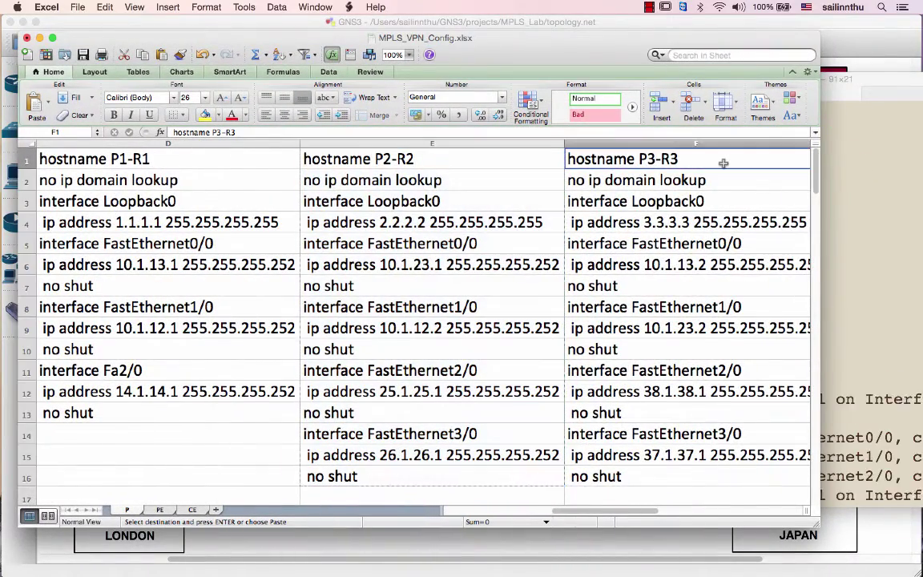
{"action": "key", "text": "shift+Down"}
{"action": "key", "text": "shift+Down"}
{"action": "key", "text": "shift+Down"}
{"action": "key", "text": "shift+Down"}
{"action": "key", "text": "shift+Down"}
{"action": "key", "text": "shift+Down"}
{"action": "key", "text": "shift+Down"}
{"action": "key", "text": "shift+Down"}
{"action": "key", "text": "shift+Down"}
{"action": "key", "text": "shift+Down"}
{"action": "key", "text": "shift+Down"}
{"action": "key", "text": "shift+Down"}
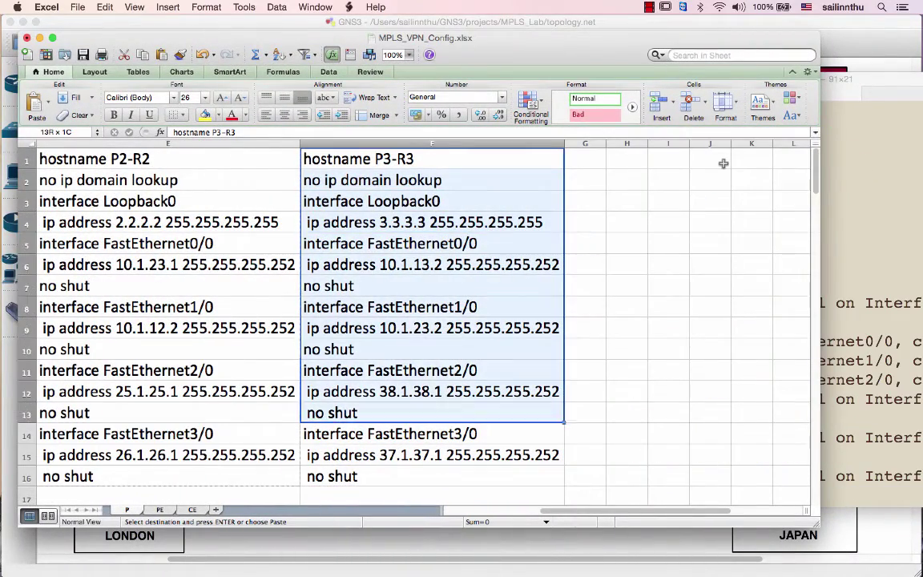
{"action": "key", "text": "shift+Down"}
{"action": "key", "text": "shift+Down"}
{"action": "key", "text": "shift+Down"}
{"action": "key", "text": "super+c"}
Paste P3-R3's configuration into the R3 console in configuration mode, then end
{"action": "key", "text": "super+Tab"}
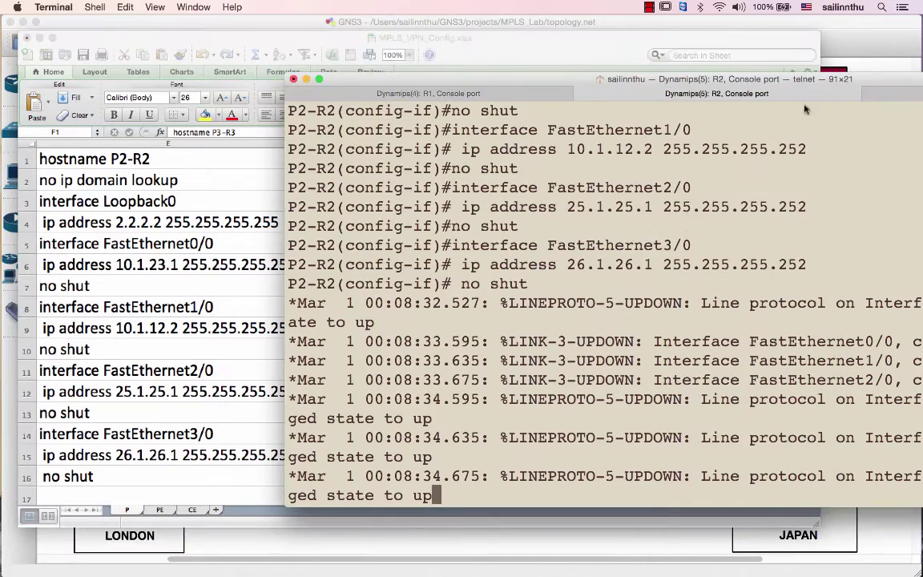
{"action": "key", "text": "super+shift+bracketright"}
{"action": "type", "text": "conf t"}
{"action": "key", "text": "Return"}
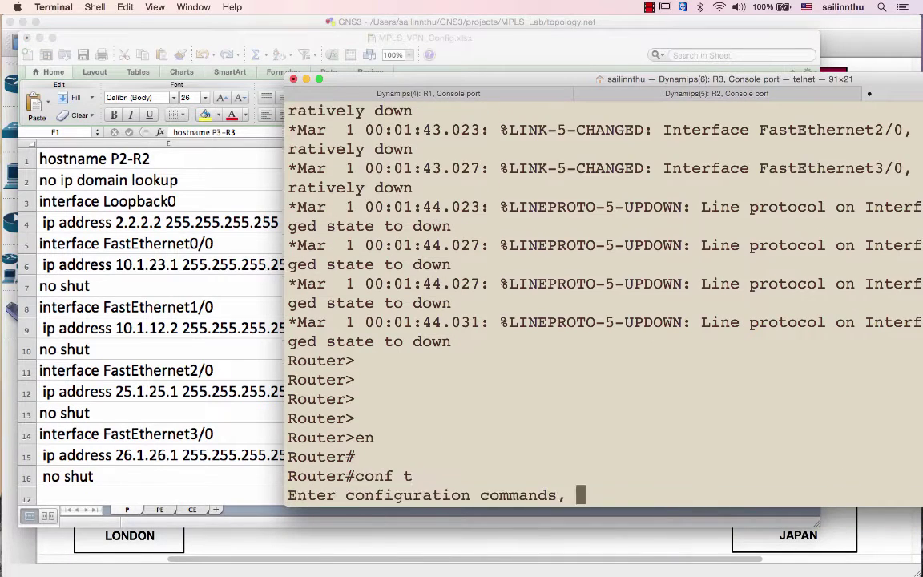
{"action": "key", "text": "super+v"}
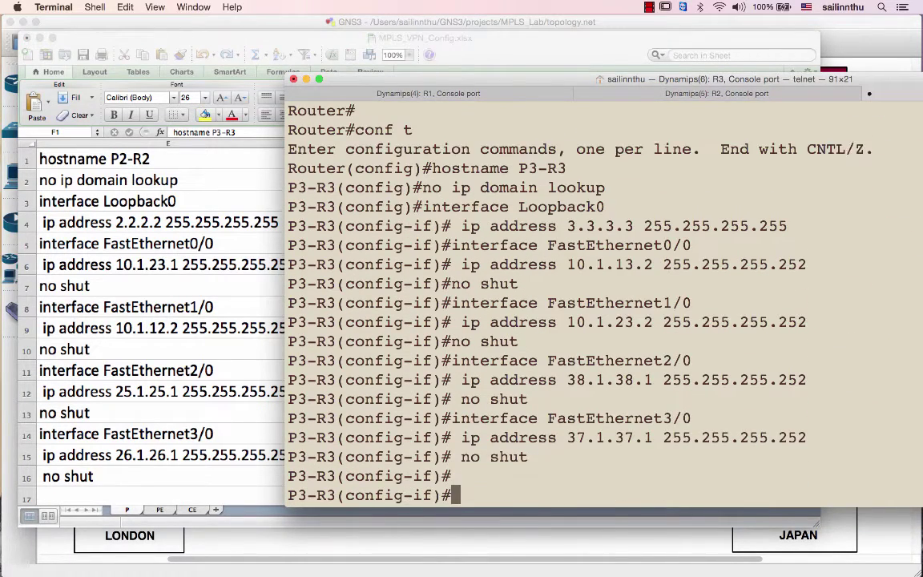
{"action": "key", "text": "Return"}
{"action": "key", "text": "Return"}
{"action": "key", "text": "Return"}
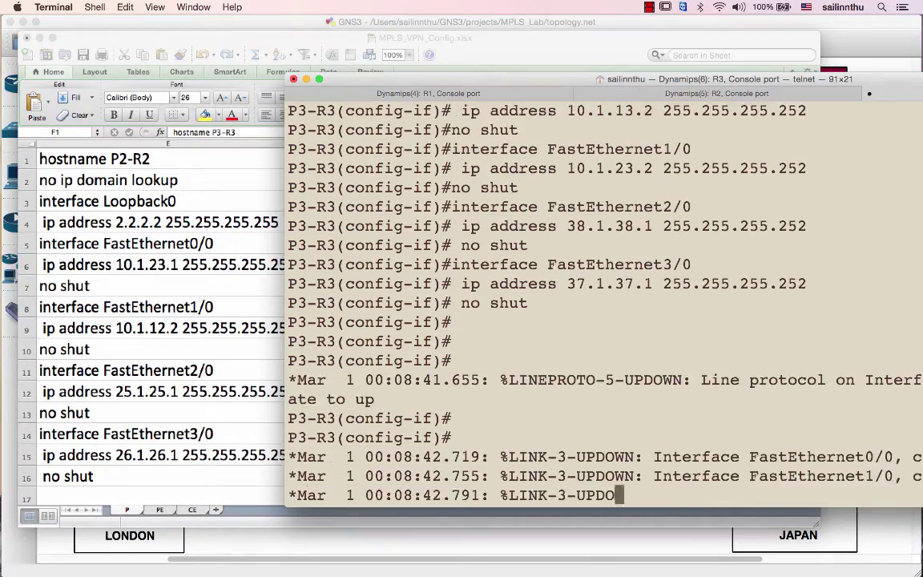
{"action": "type", "text": "end"}
{"action": "key", "text": "Return"}
{"action": "key", "text": "Return"}
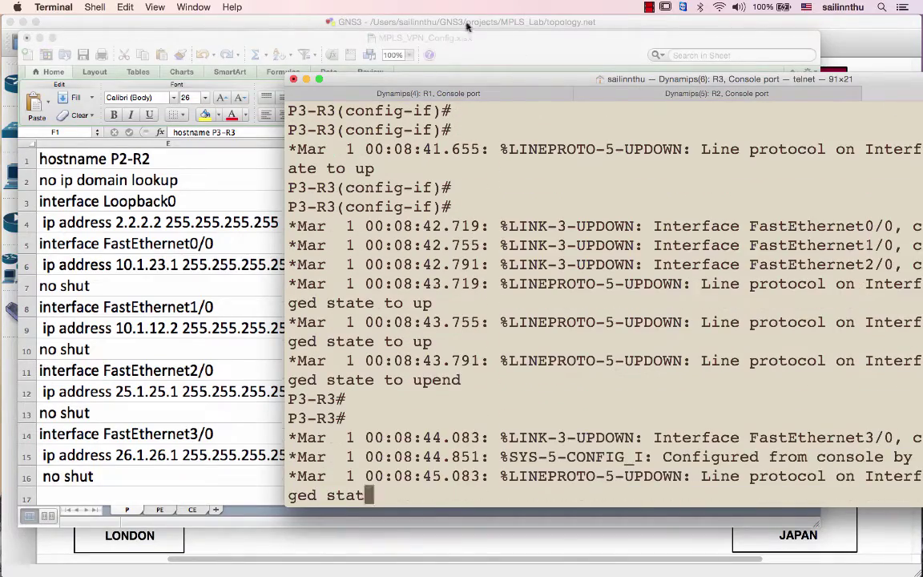
Clear the copy marquee in column F, move Excel aside and bring the R1 console forward
{"action": "left_click", "coordinate": [479, 40]}
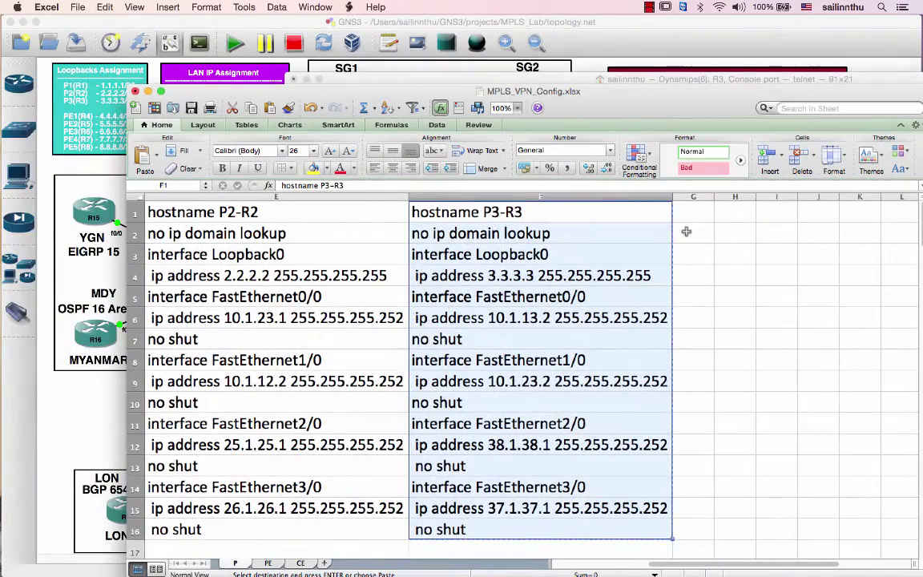
{"action": "key", "text": "super+c"}
{"action": "left_click", "coordinate": [709, 238]}
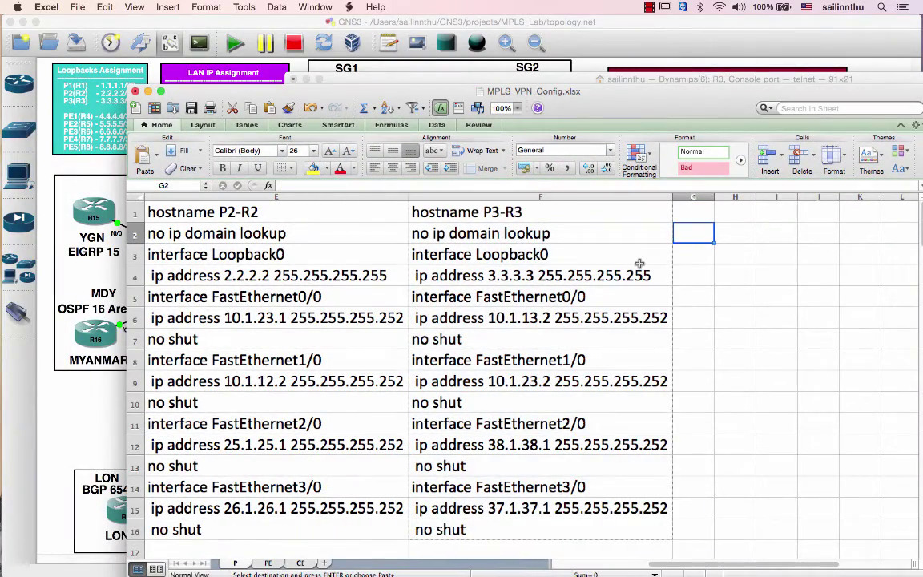
{"action": "key", "text": "Escape"}
{"action": "left_click_drag", "start_coordinate": [600, 97], "coordinate": [793, 338]}
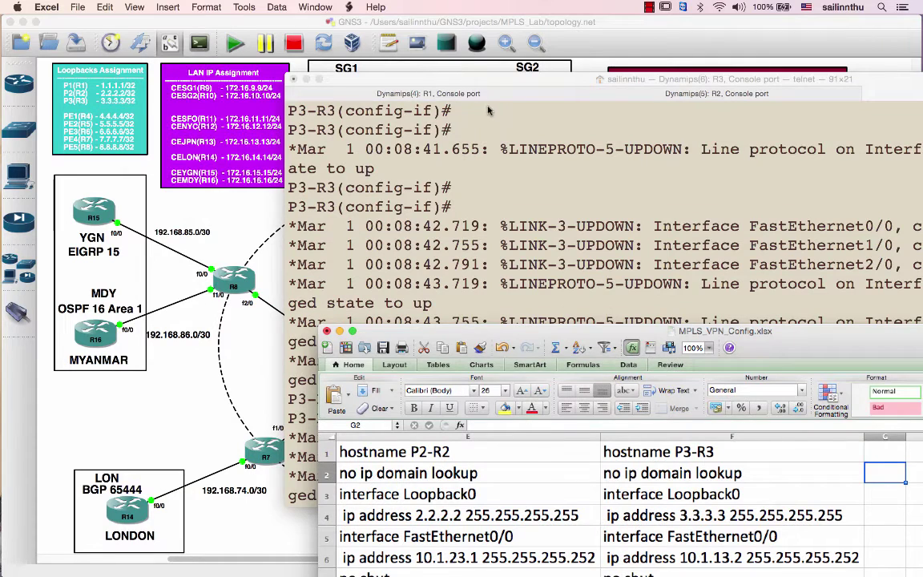
{"action": "left_click", "coordinate": [431, 92]}
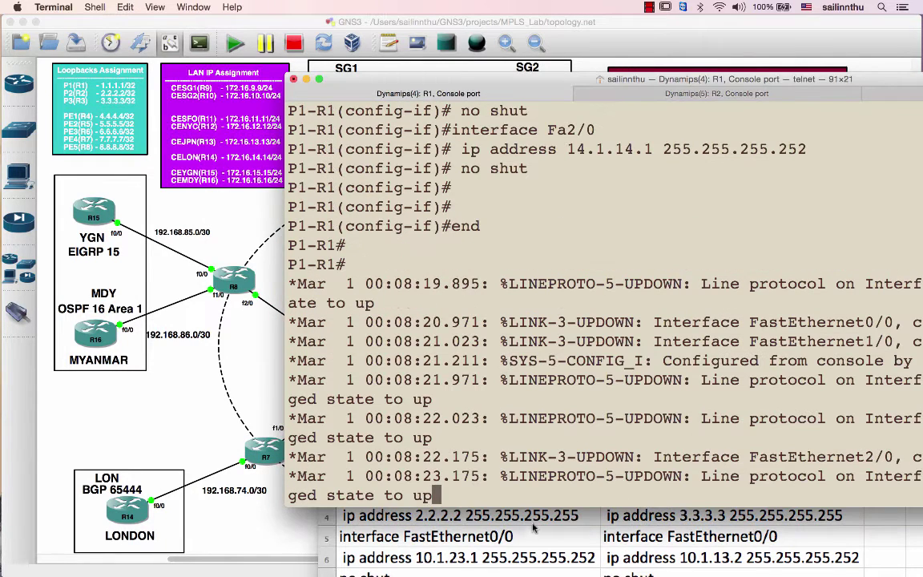
Show R1's interface summary with sh ip int brief
{"action": "key", "text": "Return"}
{"action": "key", "text": "Return"}
{"action": "key", "text": "Return"}
{"action": "key", "text": "Return"}
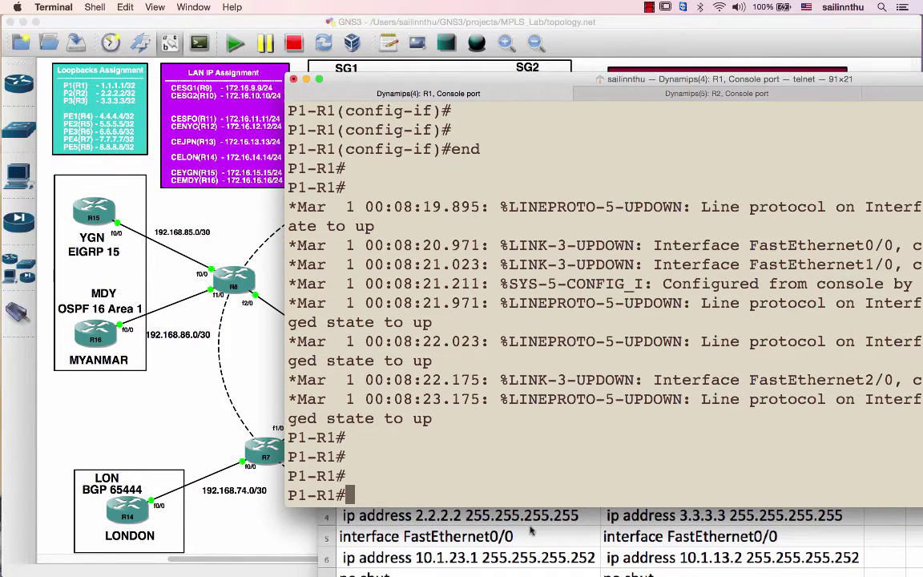
{"action": "type", "text": "sh ip int bri"}
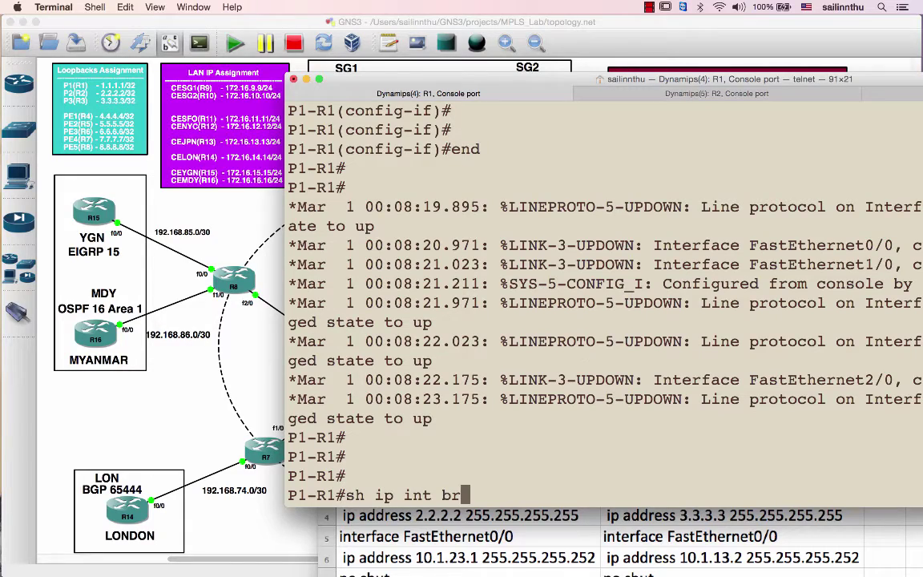
{"action": "key", "text": "Tab"}
{"action": "key", "text": "Return"}
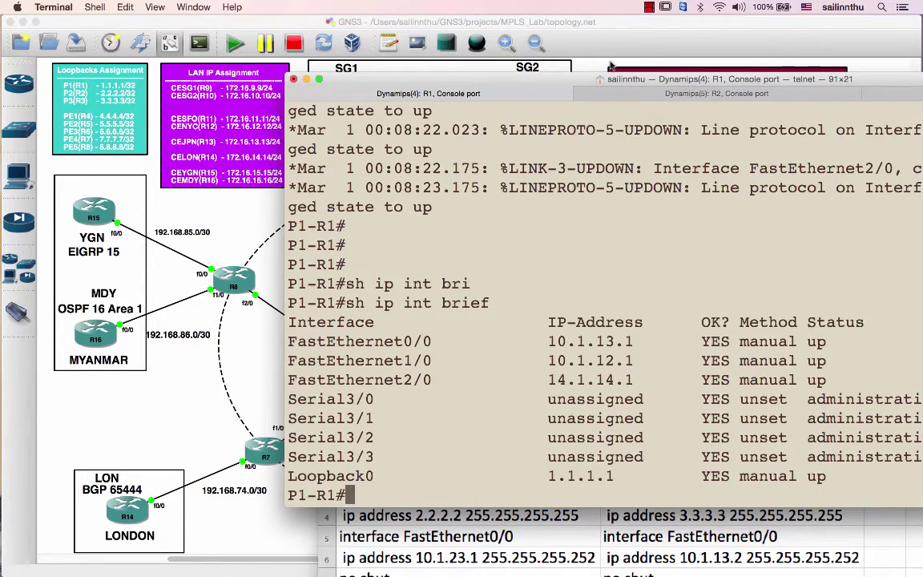
{"action": "left_click_drag", "start_coordinate": [560, 79], "coordinate": [388, 77]}
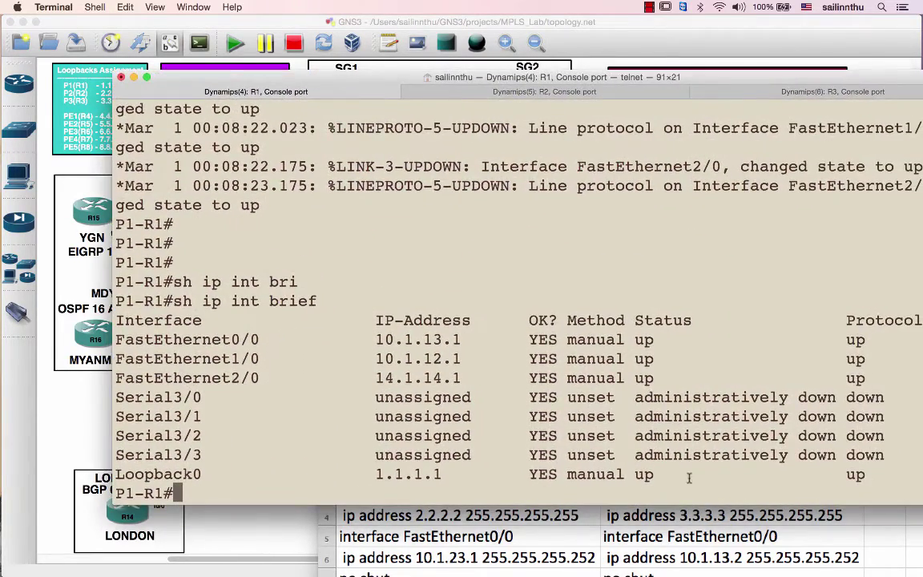
Put R1's Loopback0 into OSPF process 1 area 0
{"action": "type", "text": "conf t"}
{"action": "key", "text": "Return"}
{"action": "type", "text": "int lo0"}
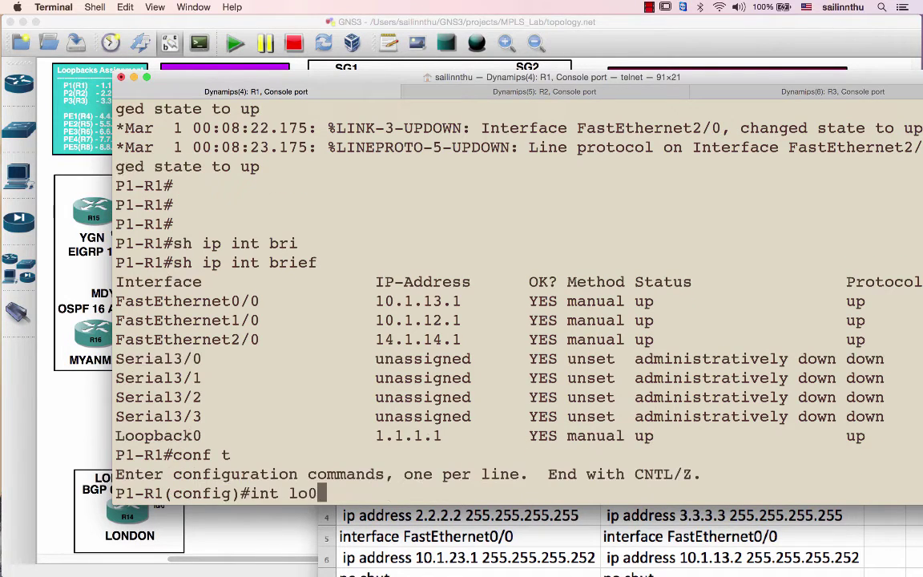
{"action": "key", "text": "Return"}
{"action": "type", "text": "ip ospf 1 a"}
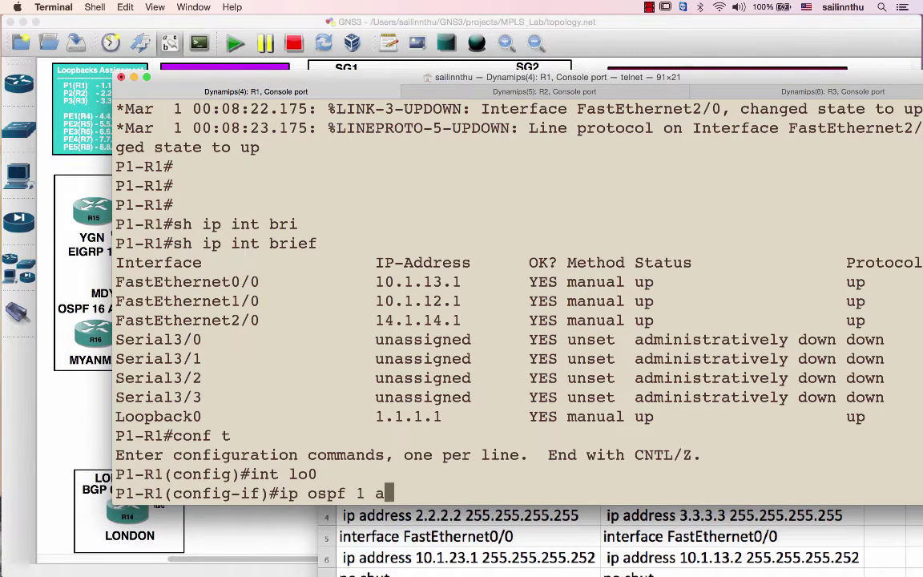
{"action": "type", "text": "rea 0"}
{"action": "key", "text": "Return"}
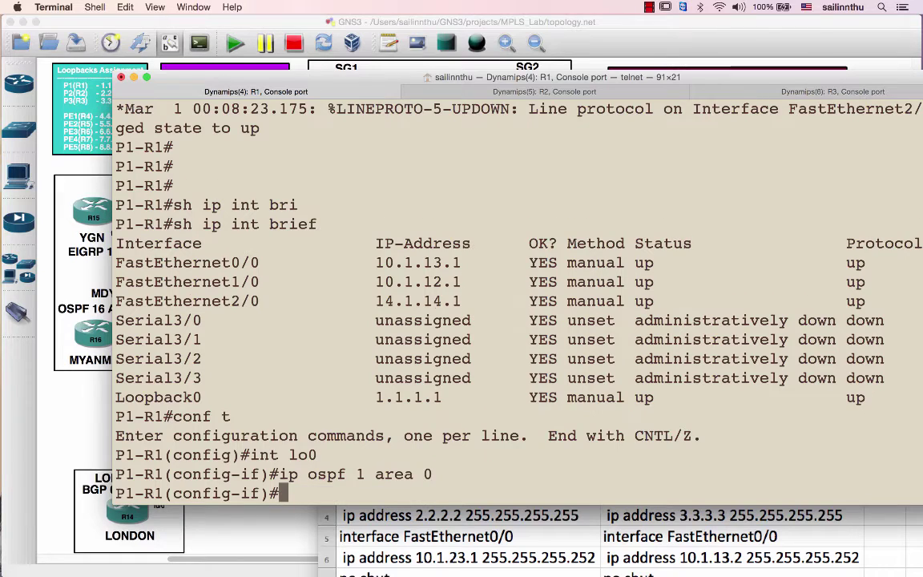
Set Loopback0's OSPF network type to point-to-point
{"action": "key", "text": "Return"}
{"action": "type", "text": "ip ospf"}
{"action": "key", "text": "Tab"}
{"action": "type", "text": "net"}
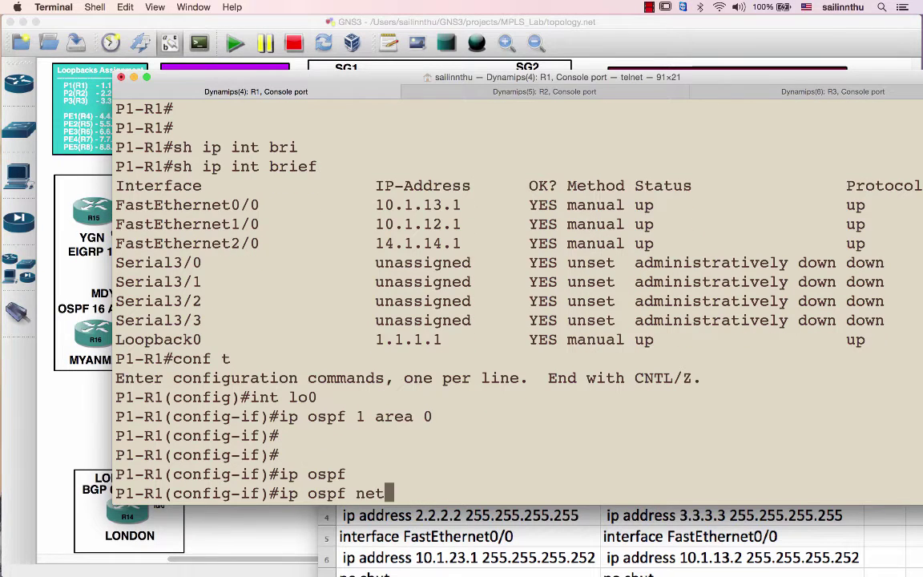
{"action": "key", "text": "Tab"}
{"action": "type", "text": "po"}
{"action": "key", "text": "Tab"}
{"action": "type", "text": "po"}
{"action": "key", "text": "Tab"}
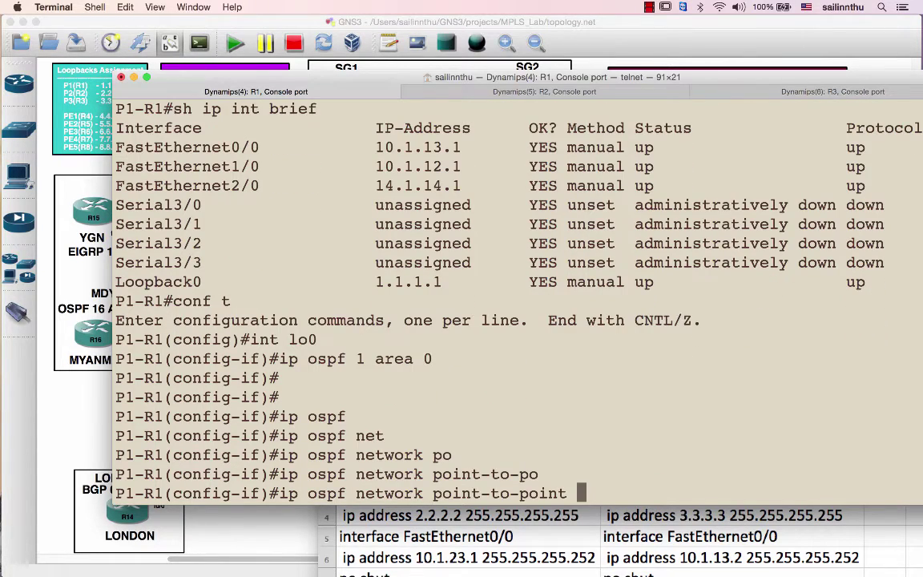
{"action": "key", "text": "Return"}
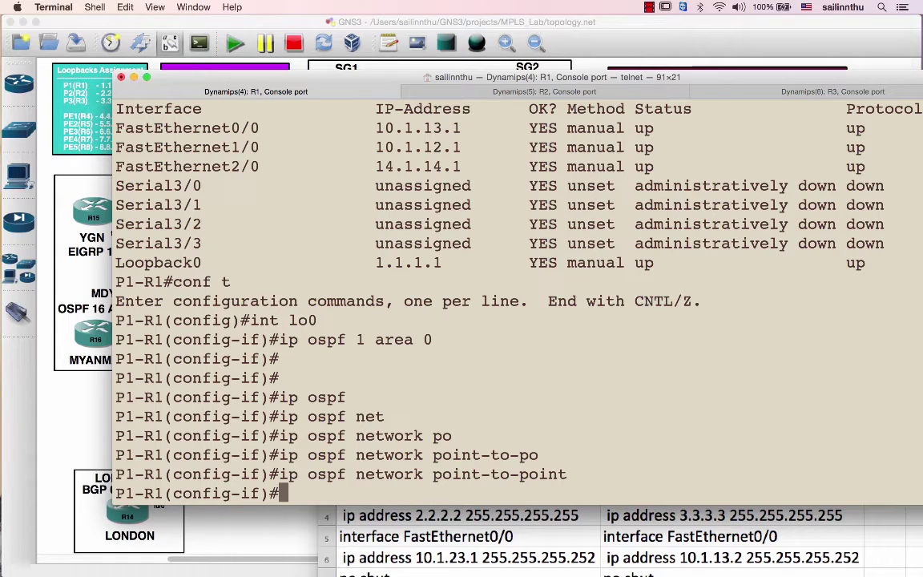
Confirm Loopback0's running configuration with 'do sho run int lo0'
{"action": "type", "text": "do sho ru"}
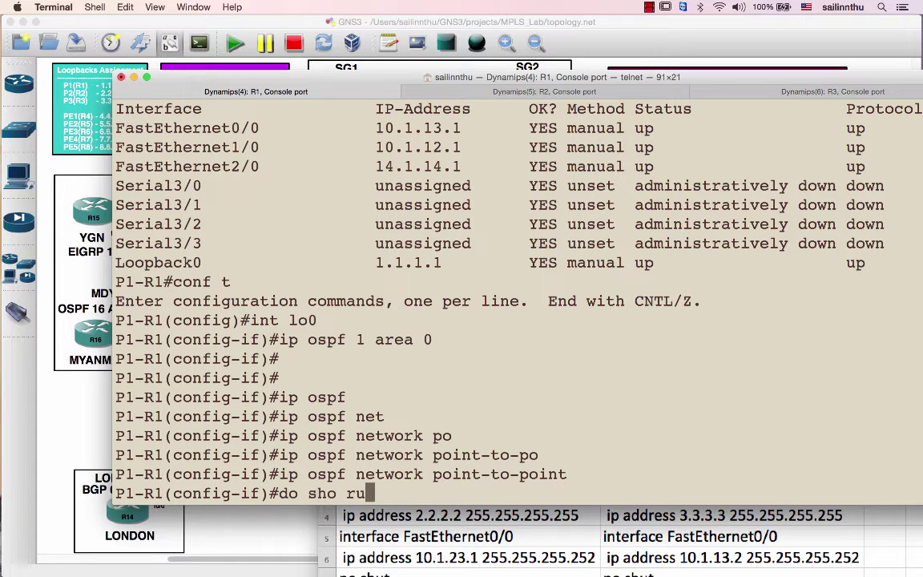
{"action": "type", "text": "n int lo0"}
{"action": "key", "text": "Return"}
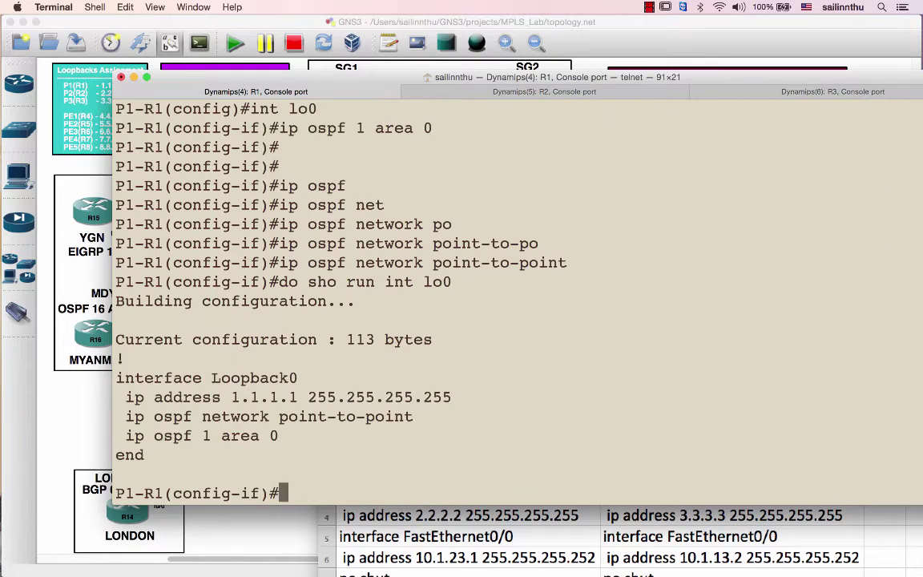
{"action": "scroll", "coordinate": [677, 413], "scroll_direction": "up", "scroll_amount": 6}
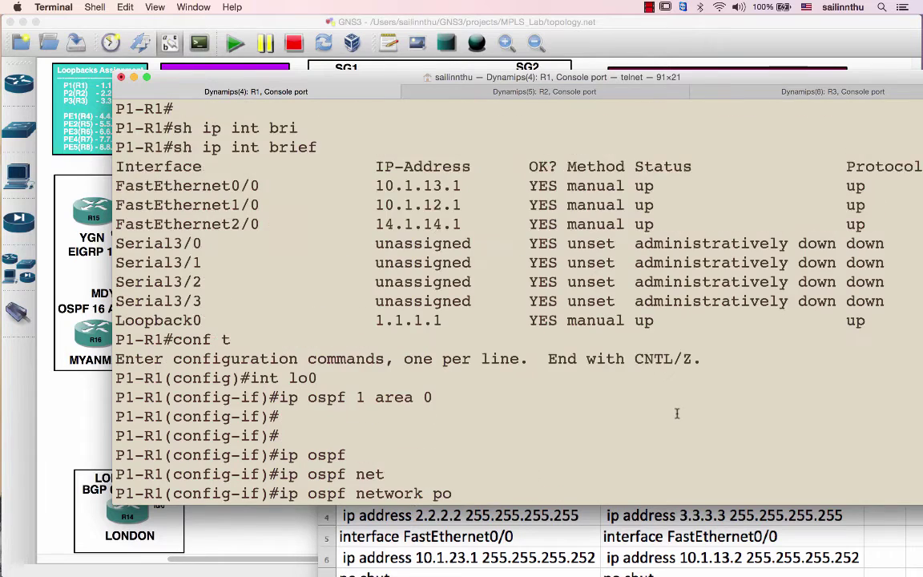
{"action": "left_click_drag", "start_coordinate": [164, 238], "coordinate": [447, 276]}
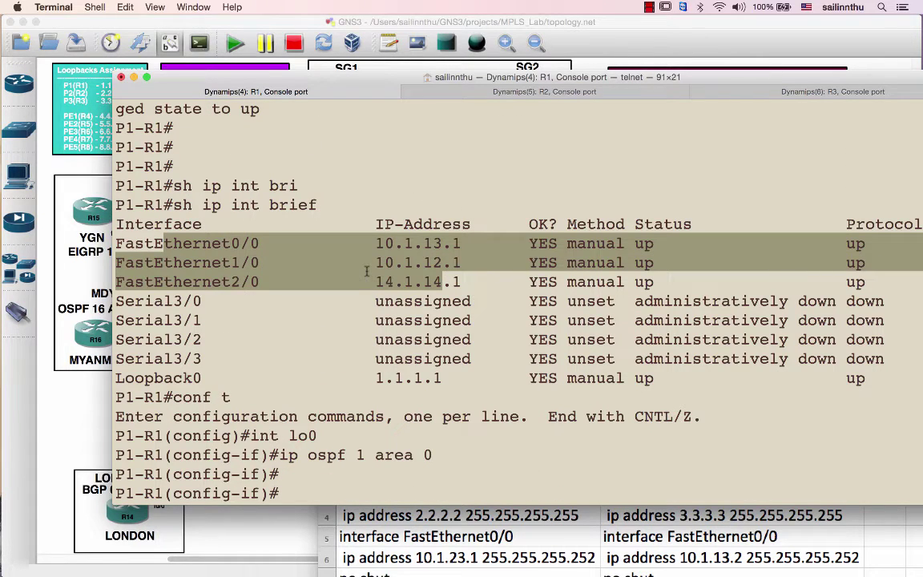
{"action": "key", "text": "Return"}
Add FastEthernet0/0 and FastEthernet1/0 to OSPF 1 area 0
{"action": "type", "text": "int f0/0"}
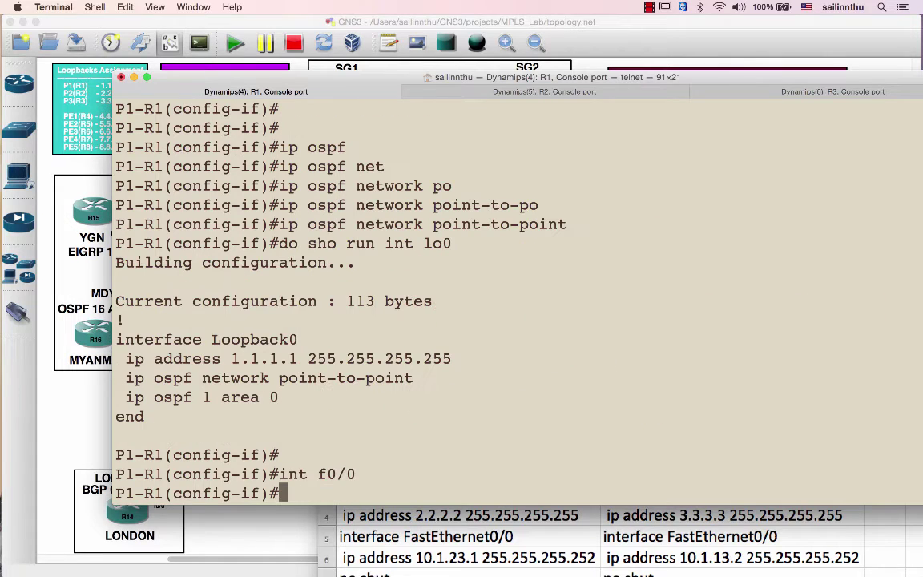
{"action": "key", "text": "Return"}
{"action": "type", "text": "ip os 1 a 0"}
{"action": "key", "text": "Return"}
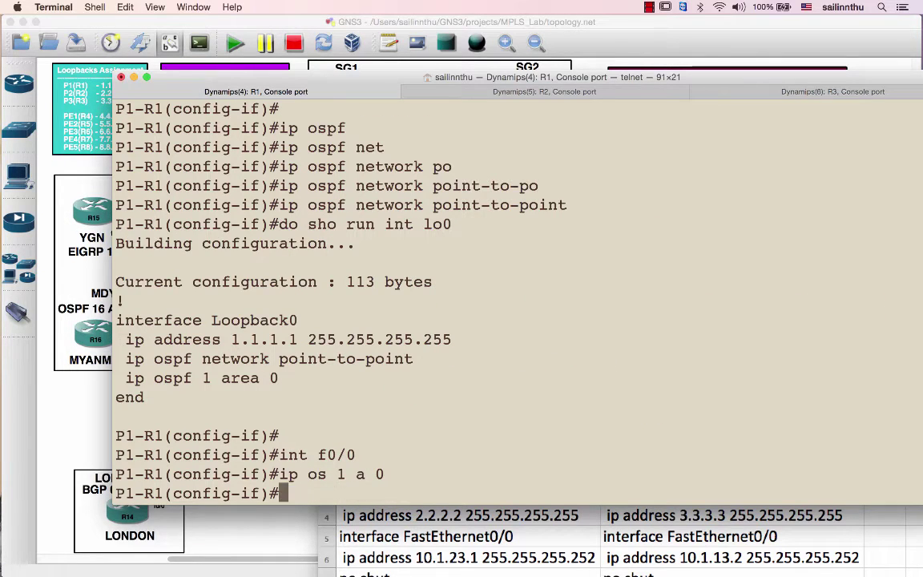
{"action": "type", "text": "int f1/0"}
{"action": "key", "text": "Return"}
{"action": "type", "text": "ip"}
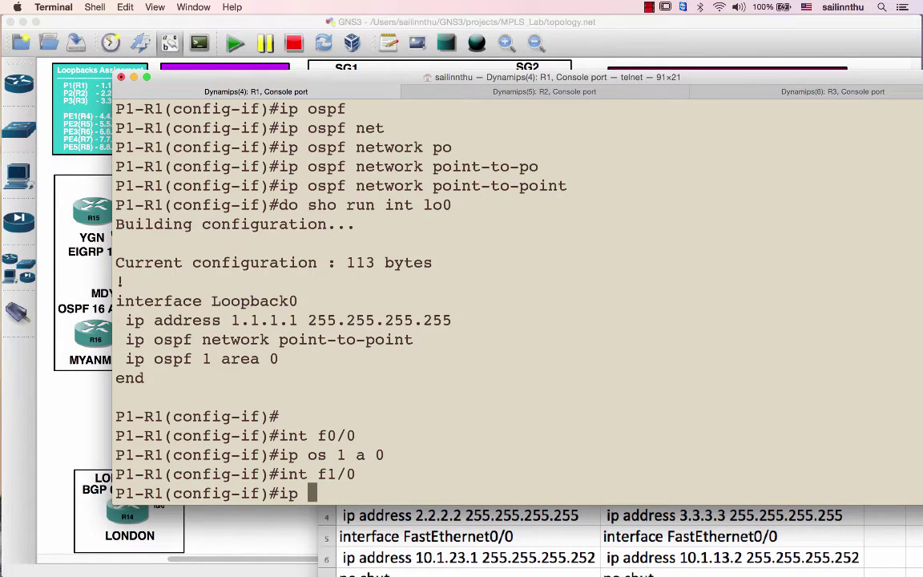
{"action": "type", "text": " os"}
{"action": "key", "text": "BackSpace"}
{"action": "type", "text": "1 area 0"}
{"action": "key", "text": "Return"}
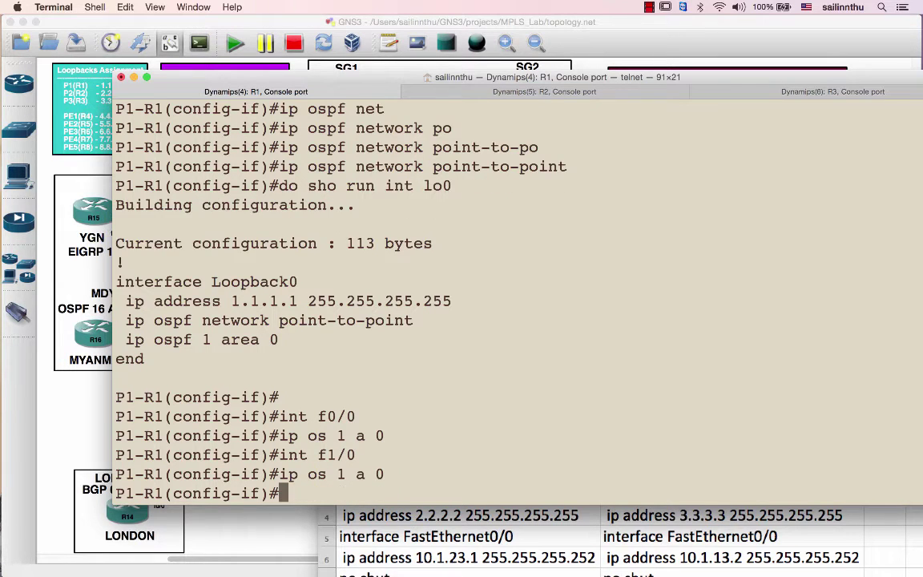
{"action": "scroll", "coordinate": [517, 297], "scroll_direction": "up", "scroll_amount": 10}
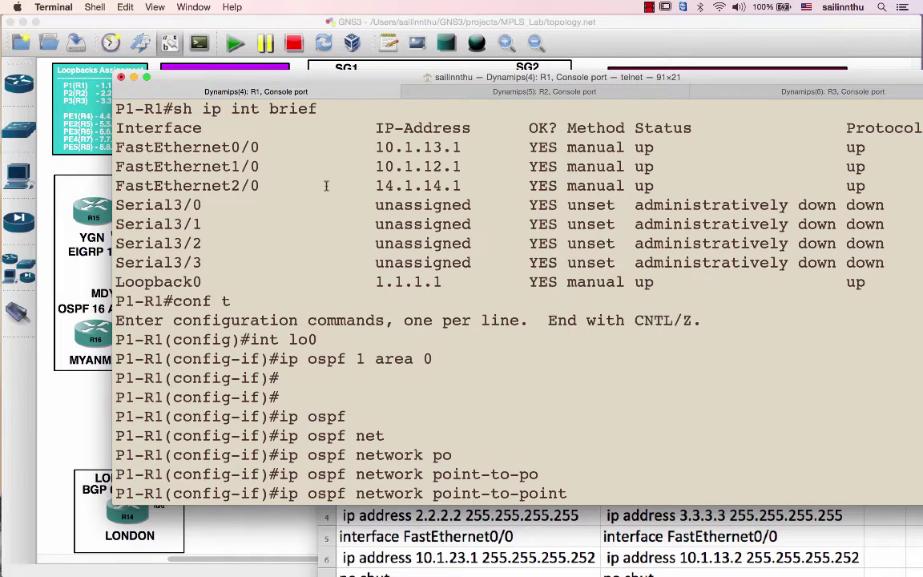
{"action": "scroll", "coordinate": [326, 186], "scroll_direction": "down", "scroll_amount": 10}
Add FastEthernet2/0 to OSPF 1 area 0 and leave configuration mode
{"action": "type", "text": "int f"}
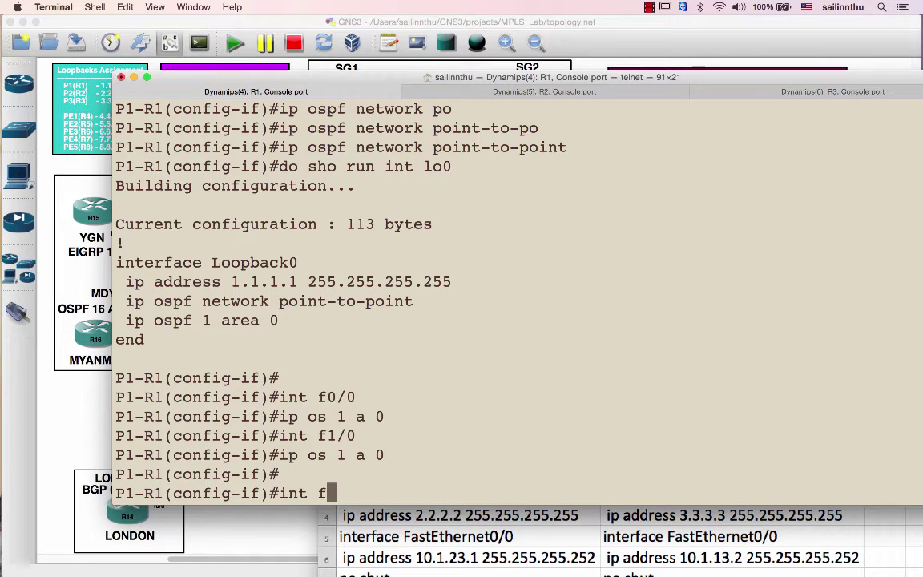
{"action": "type", "text": "2/0"}
{"action": "key", "text": "Return"}
{"action": "type", "text": "ip o"}
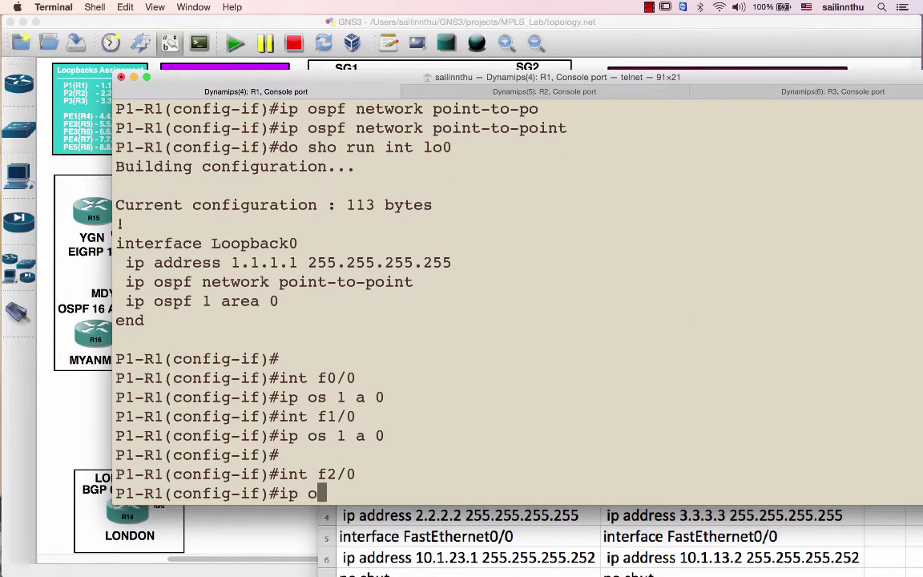
{"action": "type", "text": "sf 1"}
{"action": "key", "text": "BackSpace"}
{"action": "key", "text": "BackSpace"}
{"action": "key", "text": "BackSpace"}
{"action": "type", "text": "1 "}
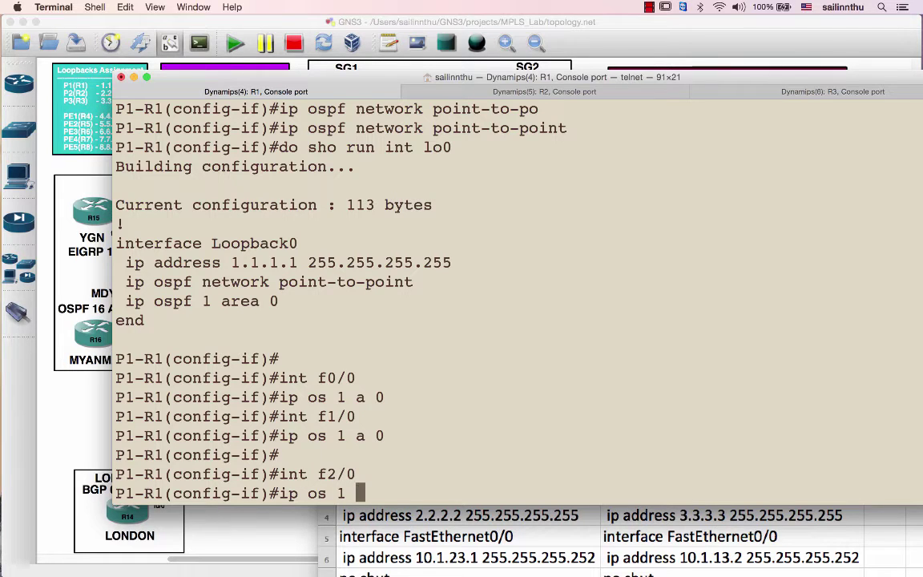
{"action": "type", "text": "a 0"}
{"action": "key", "text": "Return"}
{"action": "type", "text": "end"}
{"action": "key", "text": "Return"}
Check R1's interface summary with sh ip int brief and re-enter configuration mode
{"action": "type", "text": "sh ip int bri"}
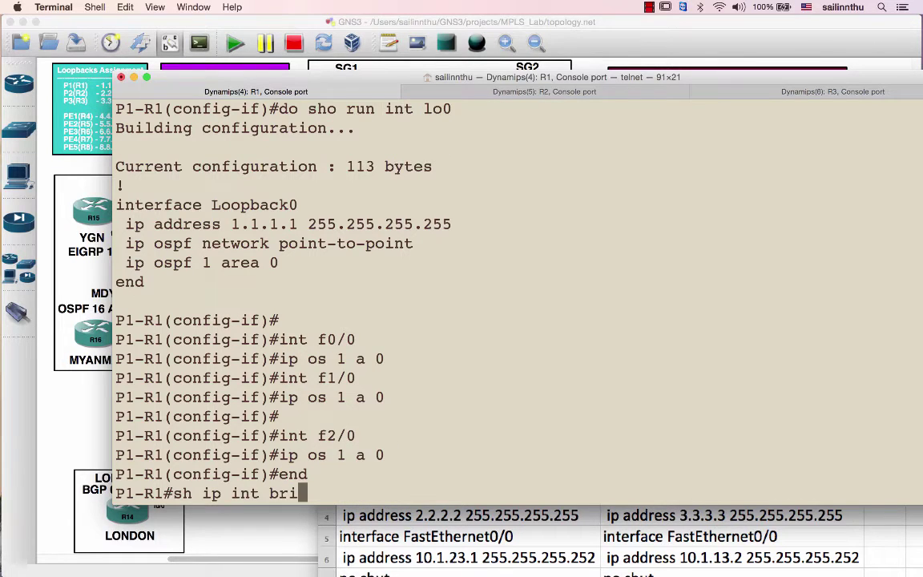
{"action": "key", "text": "Tab"}
{"action": "key", "text": "Return"}
{"action": "key", "text": "Return"}
{"action": "key", "text": "Return"}
{"action": "type", "text": "c"}
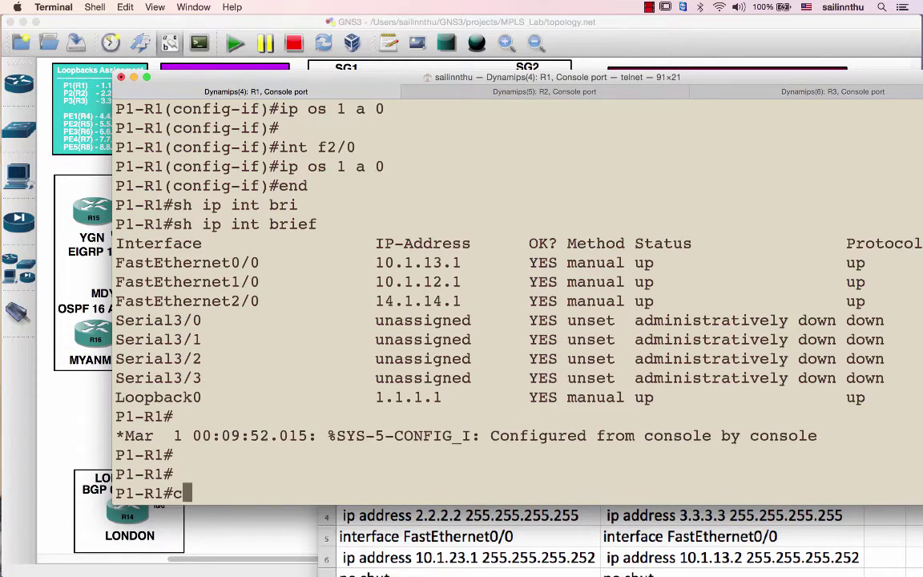
{"action": "type", "text": "onf t"}
{"action": "key", "text": "Return"}
Set OSPF process 1's router ID to 1.1.1.1 and return R1 to privileged mode
{"action": "type", "text": "router ospf"}
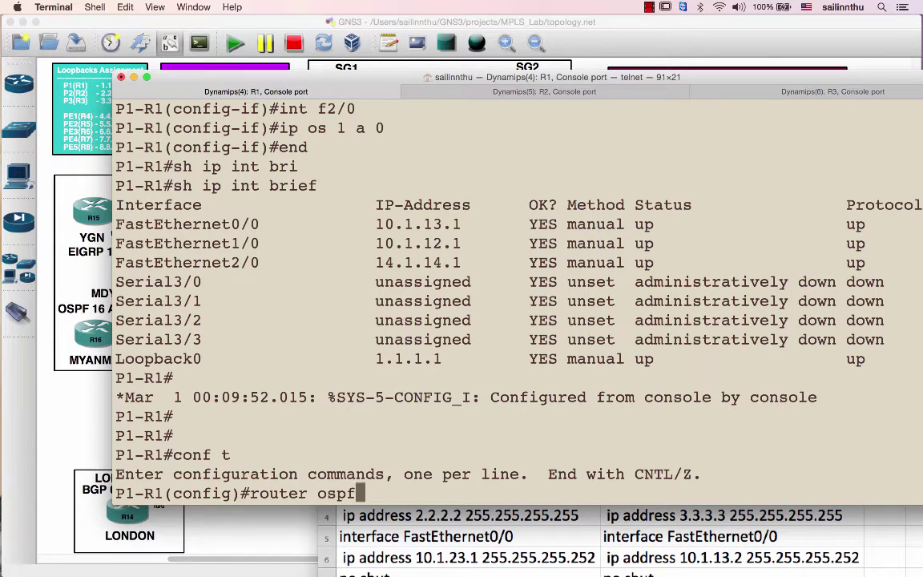
{"action": "type", "text": " 1"}
{"action": "key", "text": "Return"}
{"action": "type", "text": "router-"}
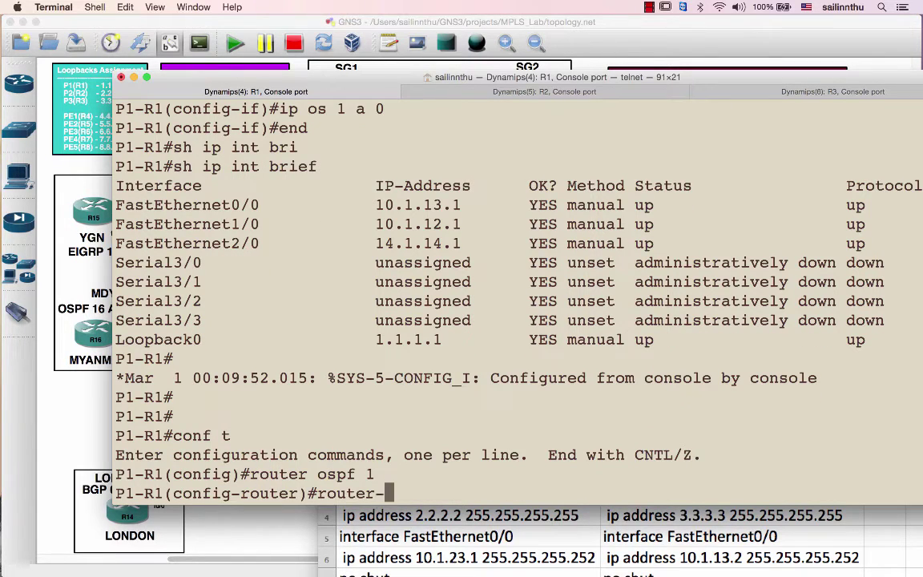
{"action": "type", "text": "id"}
{"action": "key", "text": "Tab"}
{"action": "type", "text": "1.1.1.1"}
{"action": "key", "text": "Return"}
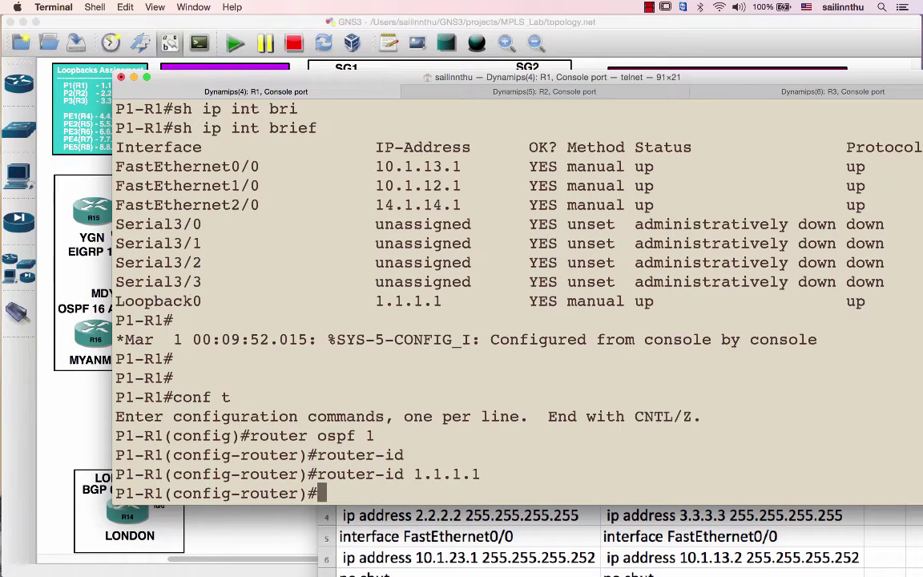
{"action": "type", "text": "end"}
{"action": "key", "text": "Return"}
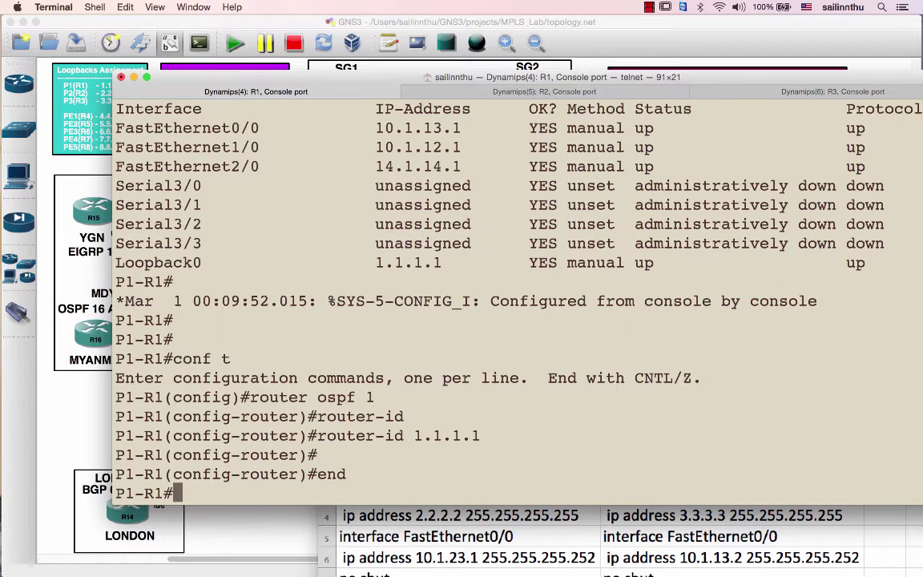
{"action": "key", "text": "super+shift+bracketright"}
Leave configuration mode on R2 and list its interfaces with show ip interface brief
{"action": "type", "text": "end"}
{"action": "key", "text": "Return"}
{"action": "key", "text": "Return"}
{"action": "key", "text": "Return"}
{"action": "key", "text": "Return"}
{"action": "key", "text": "Return"}
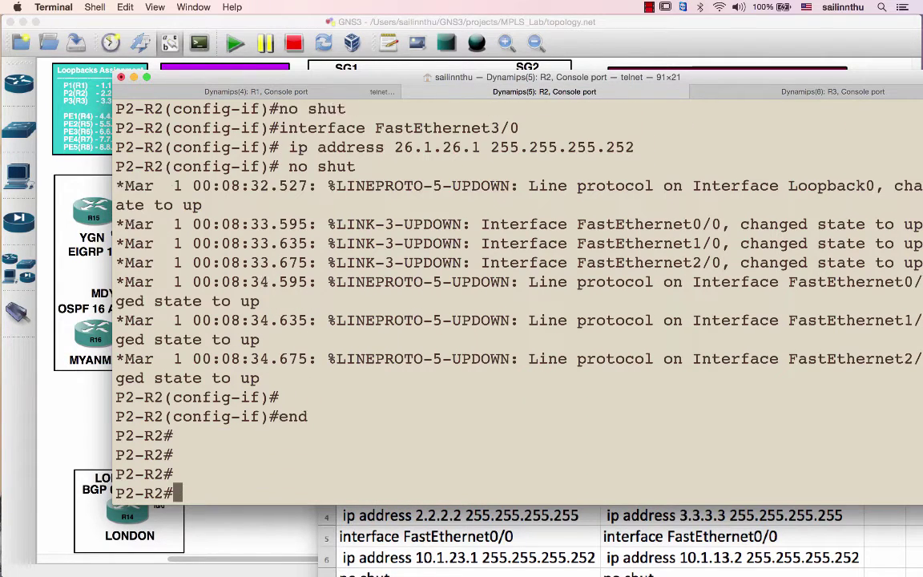
{"action": "key", "text": "Return"}
{"action": "type", "text": "sh ip int bri"}
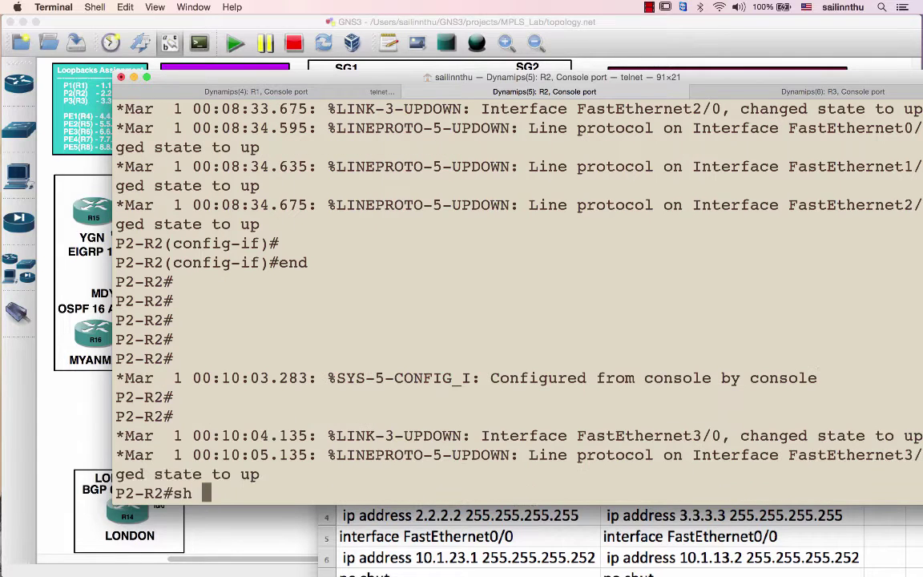
{"action": "key", "text": "Tab"}
{"action": "key", "text": "Return"}
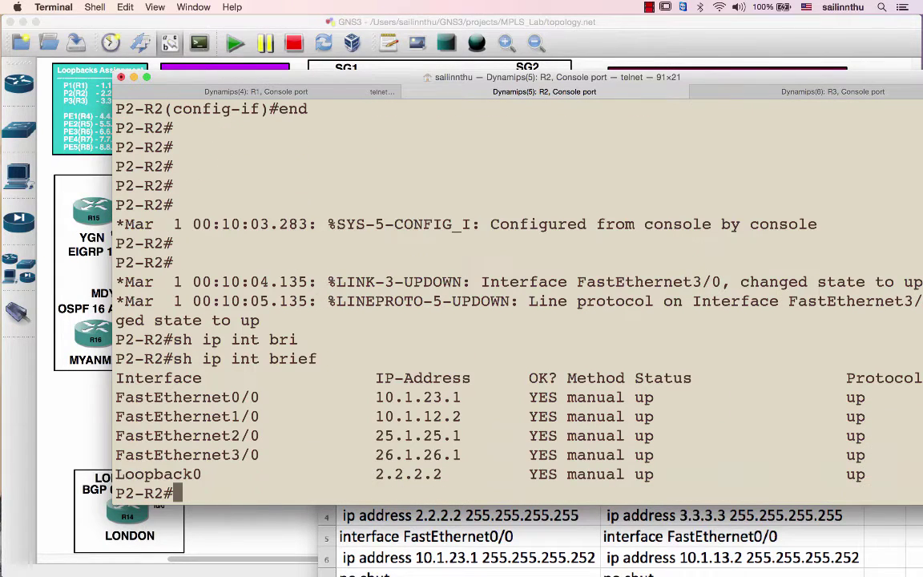
{"action": "key", "text": "Return"}
Put R2's Loopback0 into OSPF process 1 area 0
{"action": "type", "text": "conf t"}
{"action": "key", "text": "Return"}
{"action": "type", "text": "int l0"}
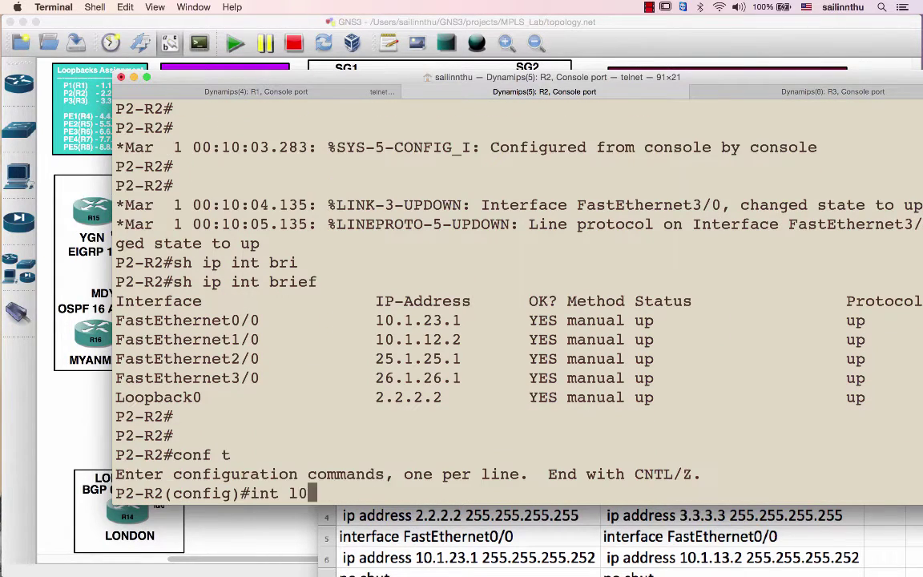
{"action": "key", "text": "Return"}
{"action": "type", "text": "ip os 1 a"}
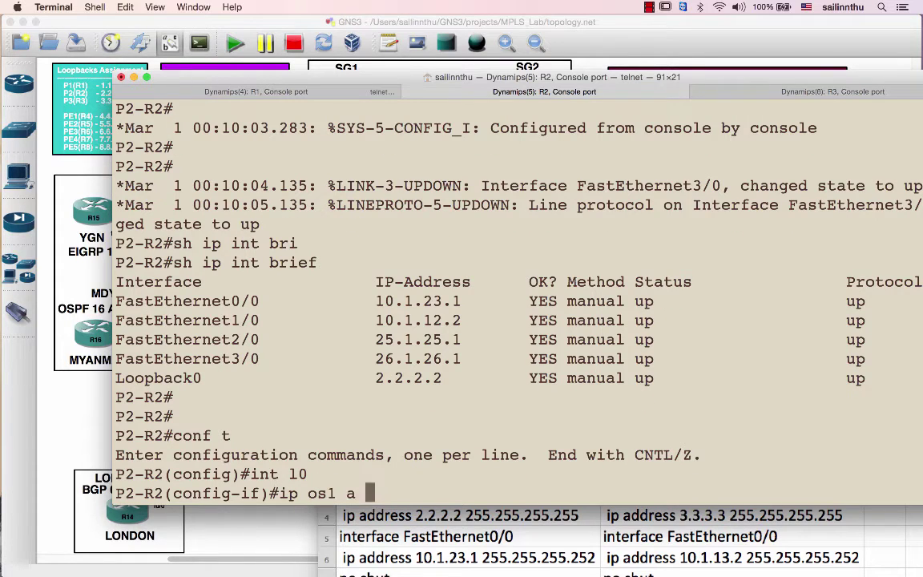
{"action": "key", "text": "BackSpace"}
{"action": "key", "text": "BackSpace"}
{"action": "key", "text": "BackSpace"}
{"action": "type", "text": "1 a 0"}
{"action": "key", "text": "Return"}
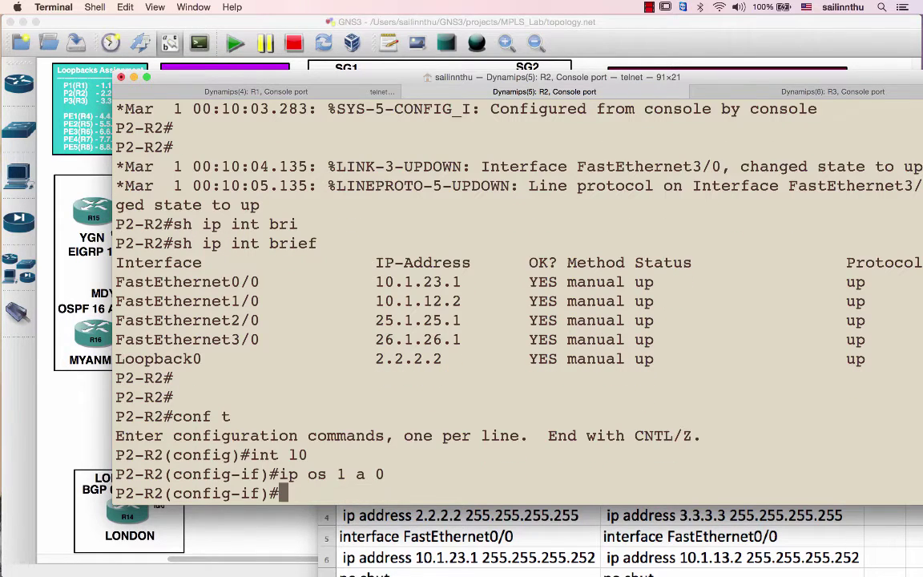
Set Loopback0's OSPF network type to point-to-point
{"action": "type", "text": "ip ospf"}
{"action": "key", "text": "Tab"}
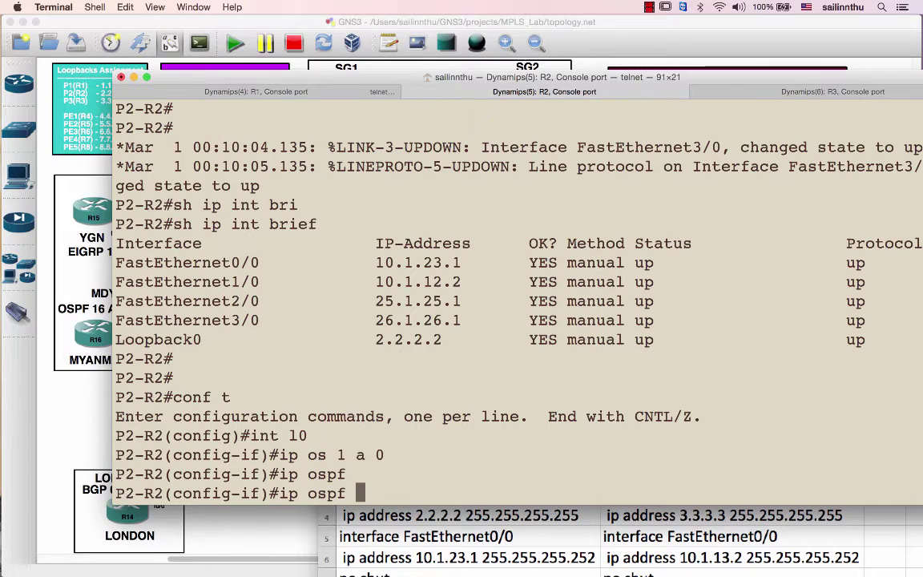
{"action": "type", "text": "net"}
{"action": "key", "text": "Tab"}
{"action": "type", "text": "po"}
{"action": "key", "text": "Tab"}
{"action": "type", "text": "int-to-po"}
{"action": "key", "text": "Tab"}
{"action": "key", "text": "Return"}
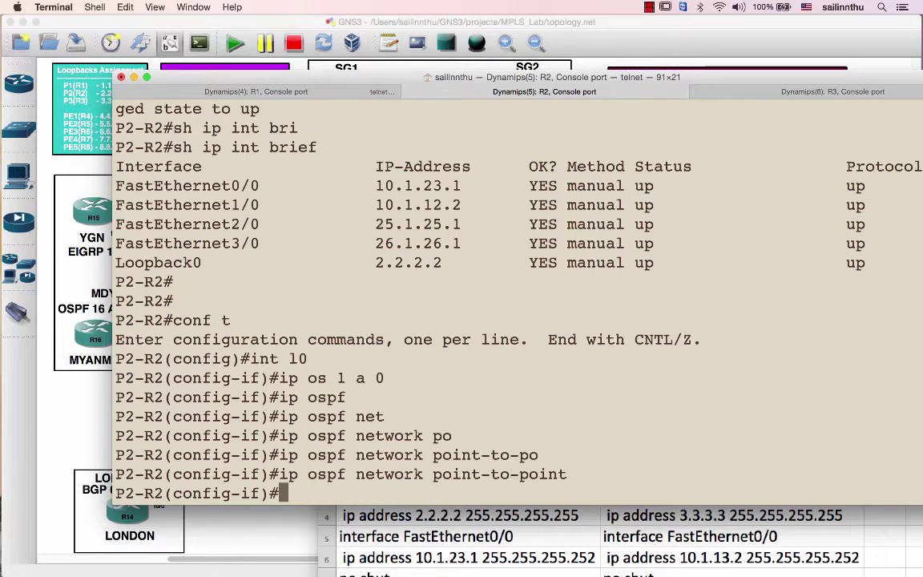
{"action": "key", "text": "Return"}
{"action": "key", "text": "Return"}
Add FastEthernet0/0, 1/0, 2/0 and 3/0 to OSPF 1 area 0
{"action": "type", "text": "int f0/0"}
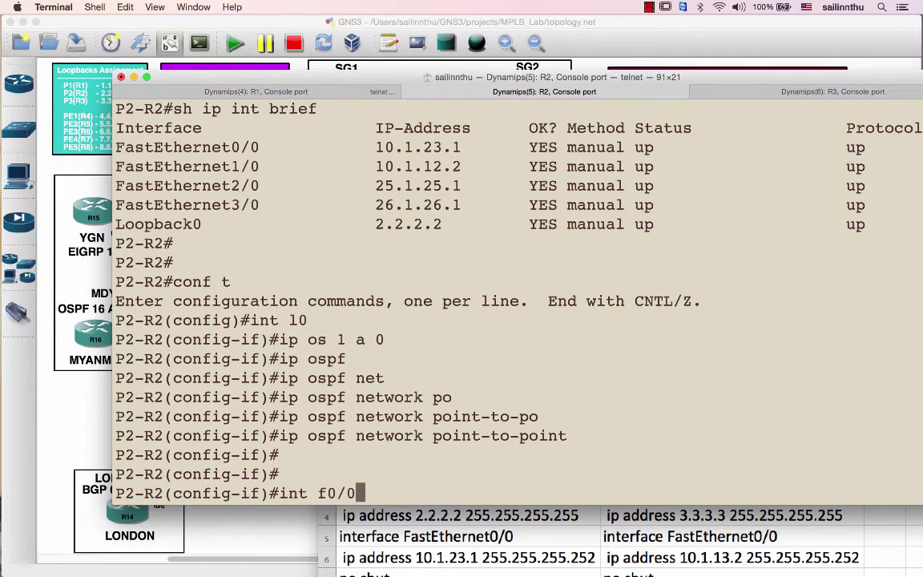
{"action": "key", "text": "Return"}
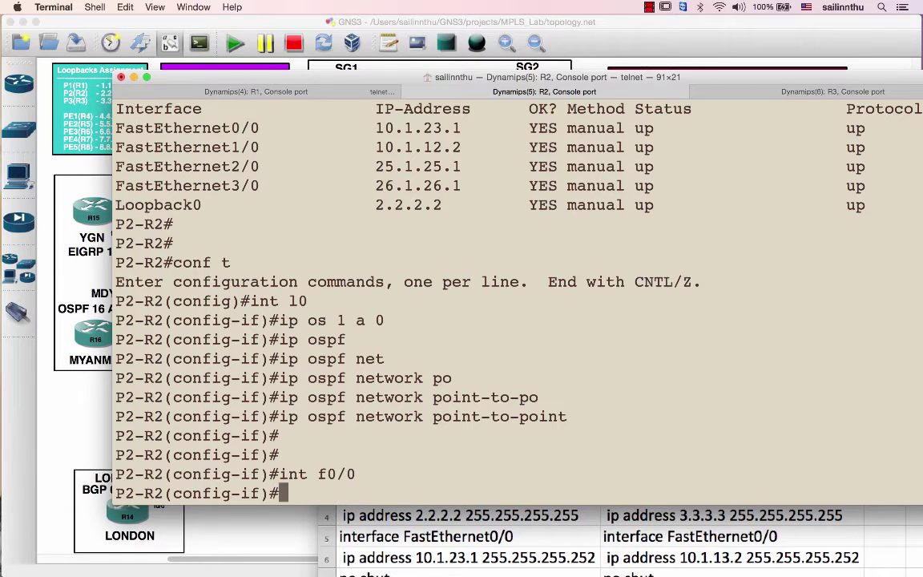
{"action": "type", "text": "ip os 1 a 0"}
{"action": "key", "text": "Return"}
{"action": "type", "text": "int "}
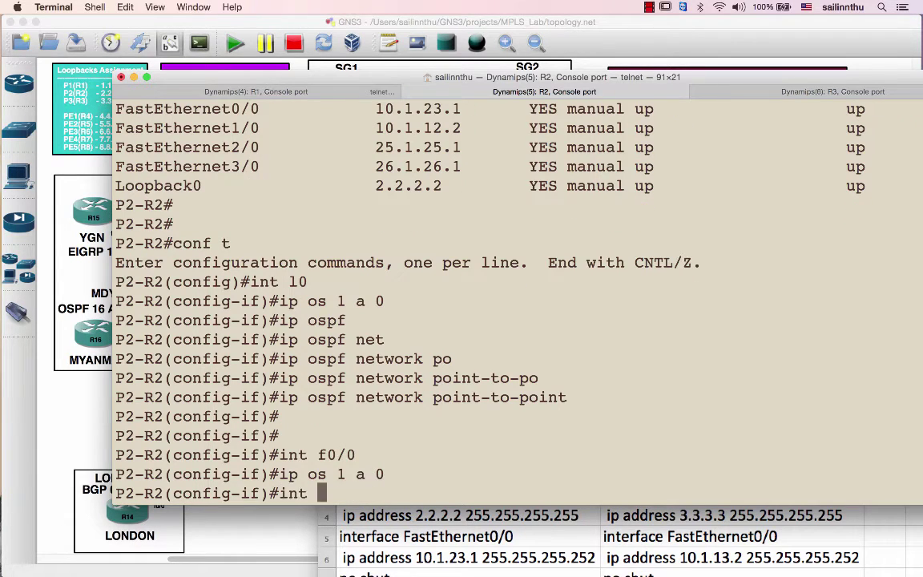
{"action": "type", "text": "f1/0"}
{"action": "key", "text": "Return"}
{"action": "type", "text": "ip os 1 a 0"}
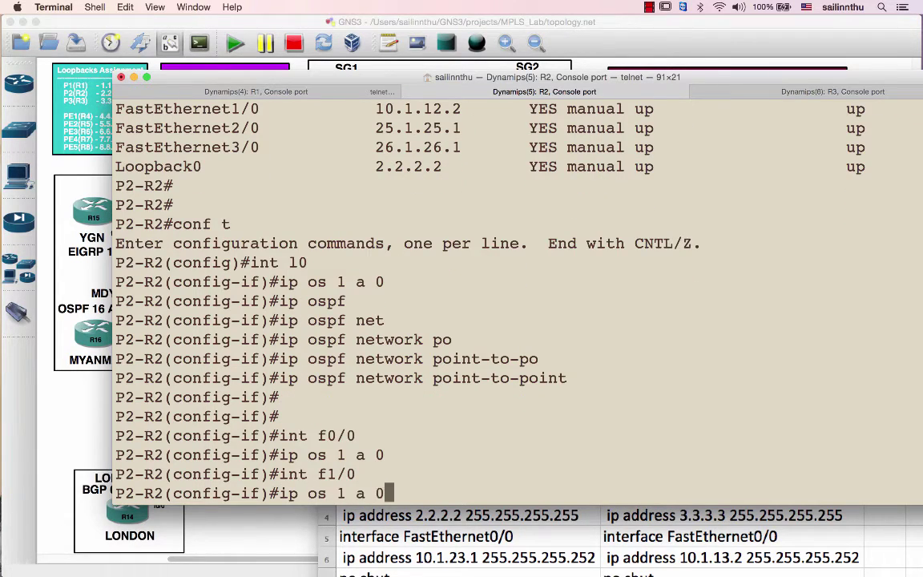
{"action": "key", "text": "Return"}
{"action": "type", "text": "int f2/0"}
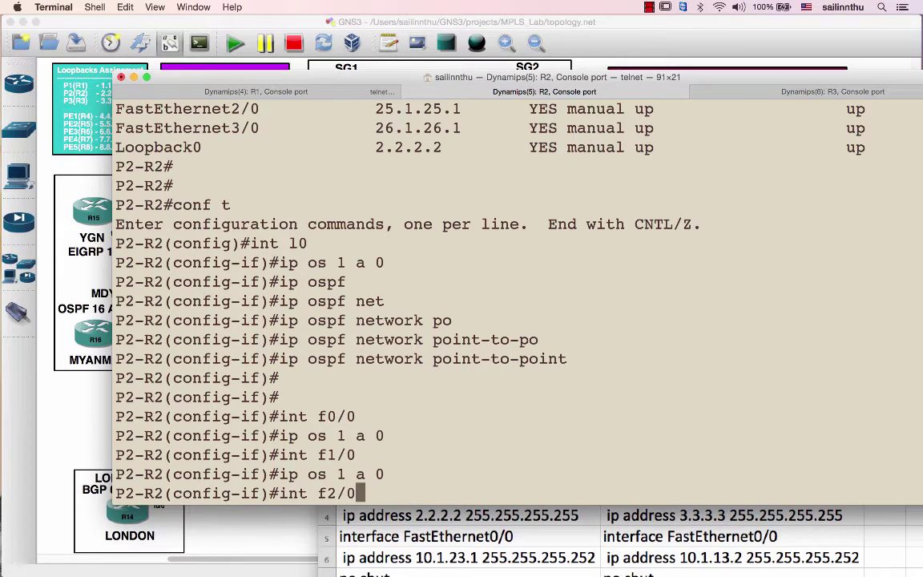
{"action": "key", "text": "Return"}
{"action": "type", "text": "ip os 1 a 0"}
{"action": "key", "text": "Return"}
{"action": "type", "text": "ig-if)#i"}
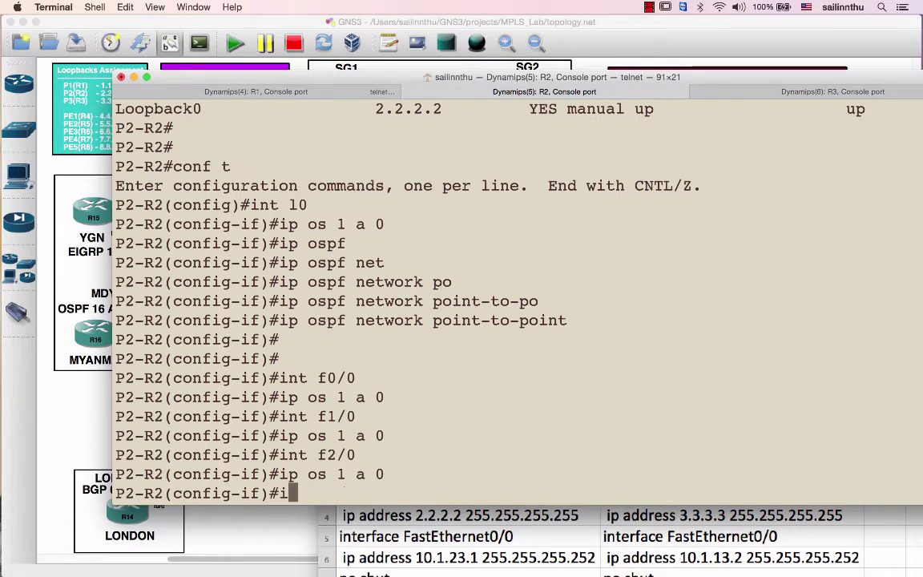
{"action": "type", "text": "nt f3/0"}
{"action": "key", "text": "Return"}
{"action": "type", "text": "ip o"}
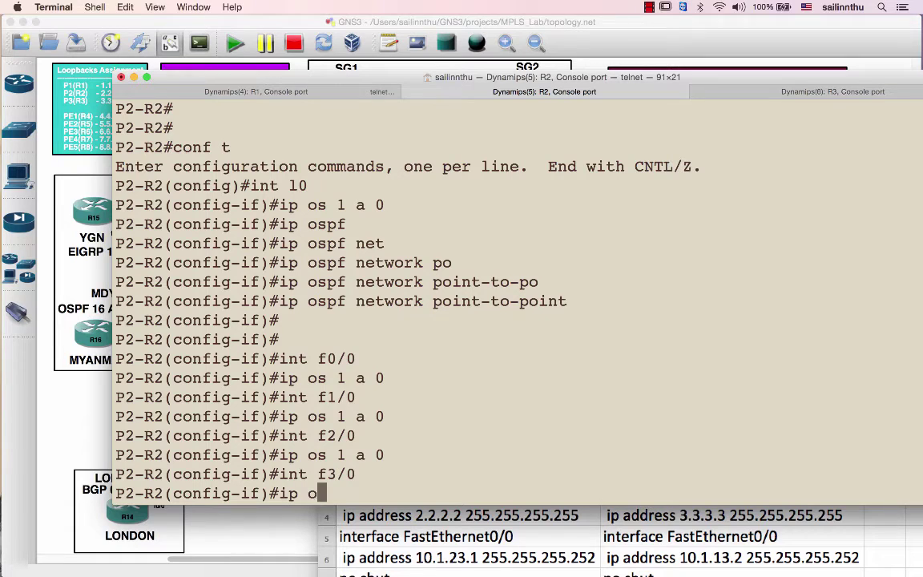
{"action": "type", "text": "s 1 a 0"}
{"action": "key", "text": "Return"}
Set R2's OSPF 1 router ID to 2.2.2.2 and exit configuration mode
{"action": "type", "text": "rout"}
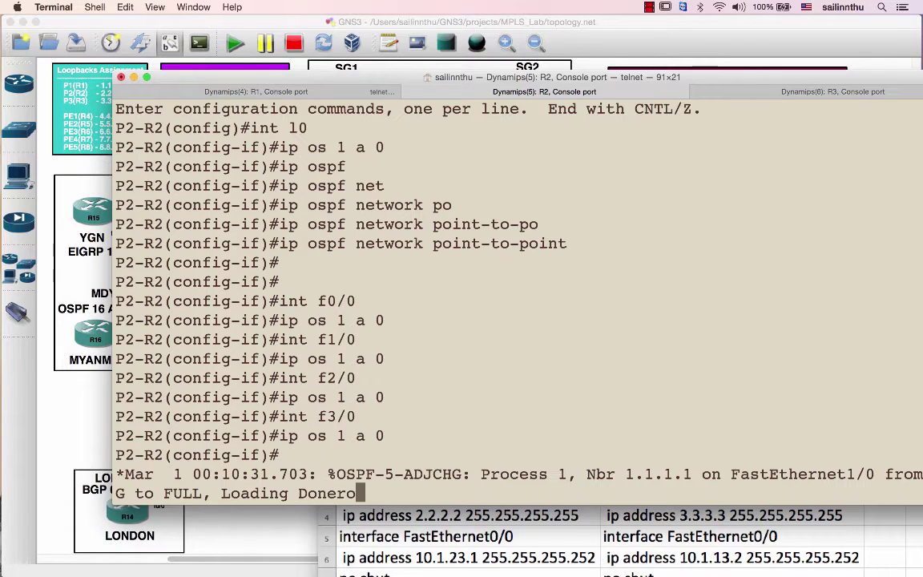
{"action": "key", "text": "Tab"}
{"action": "key", "text": "BackSpace"}
{"action": "key", "text": "BackSpace"}
{"action": "key", "text": "BackSpace"}
{"action": "key", "text": "BackSpace"}
{"action": "key", "text": "BackSpace"}
{"action": "key", "text": "BackSpace"}
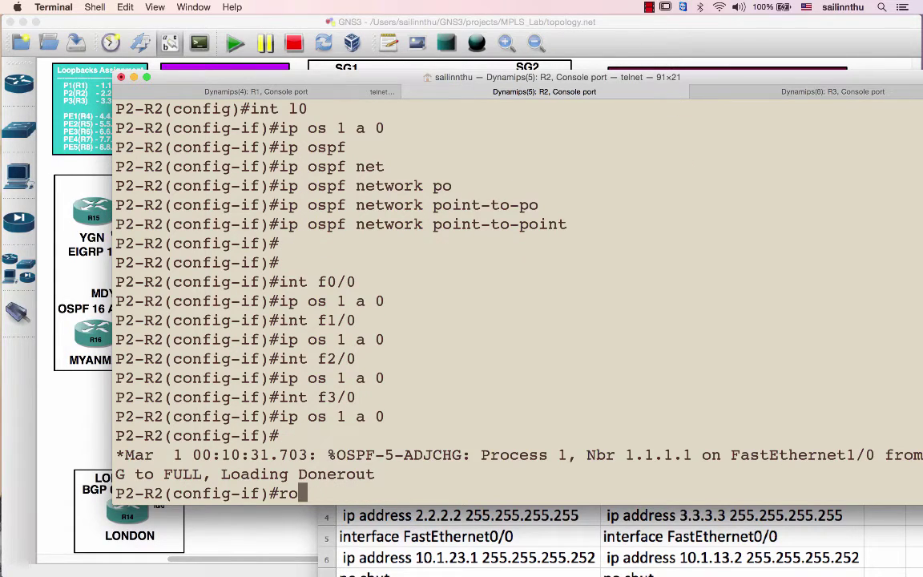
{"action": "type", "text": "router ospf 1"}
{"action": "key", "text": "Return"}
{"action": "type", "text": "router)#ro"}
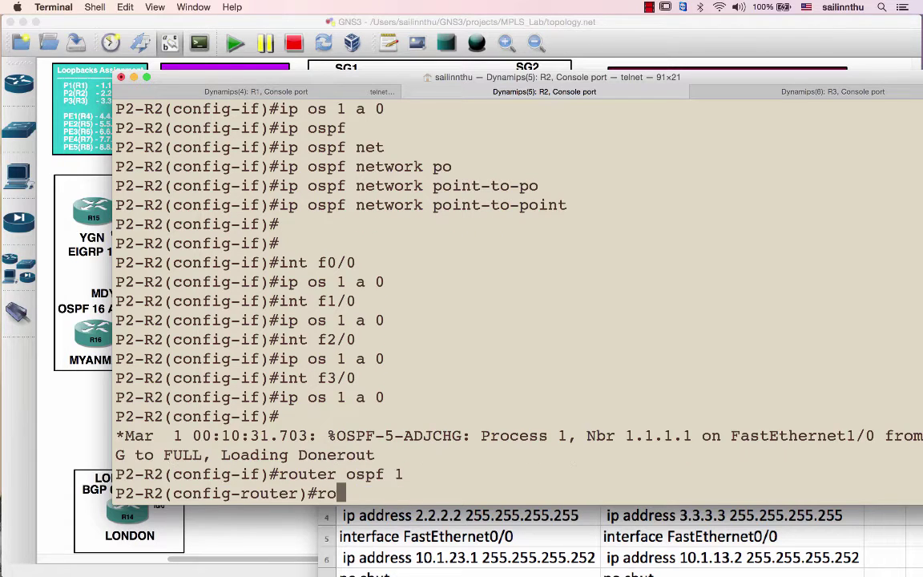
{"action": "type", "text": "u"}
{"action": "key", "text": "Tab"}
{"action": "type", "text": "2.2.2.2"}
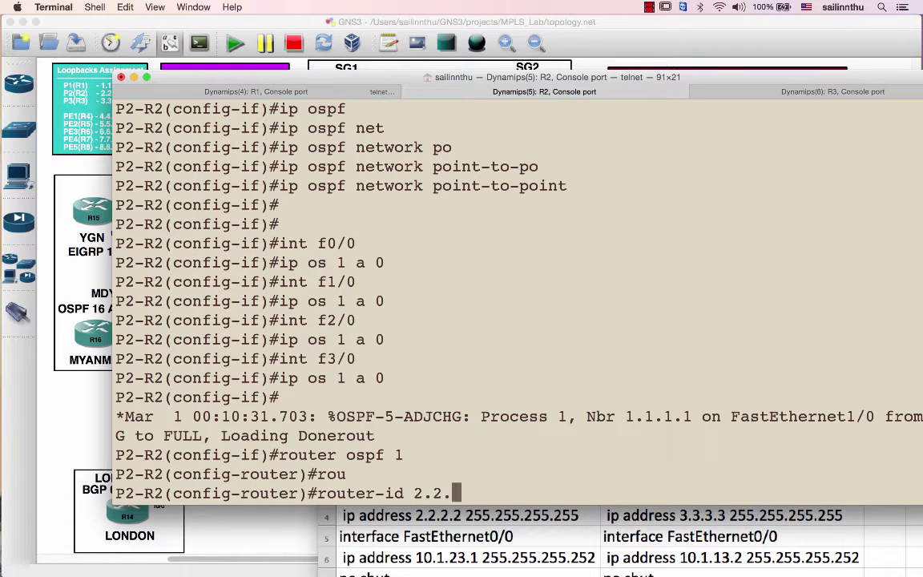
{"action": "key", "text": "Return"}
{"action": "type", "text": "end"}
{"action": "key", "text": "Return"}
{"action": "key", "text": "Return"}
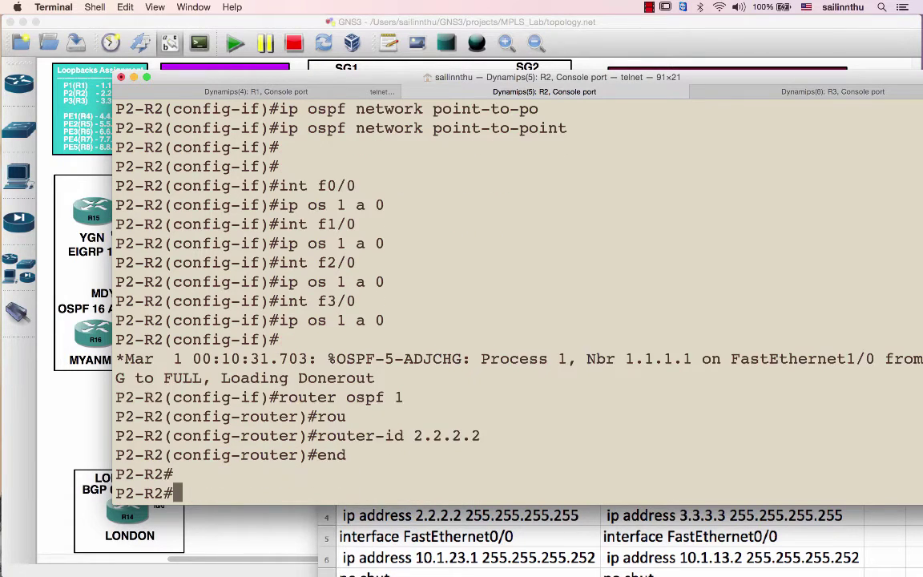
{"action": "key", "text": "super+shift+bracketright"}
{"action": "key", "text": "Return"}
{"action": "key", "text": "Return"}
{"action": "key", "text": "Return"}
{"action": "key", "text": "Return"}
{"action": "key", "text": "Return"}
{"action": "key", "text": "Return"}
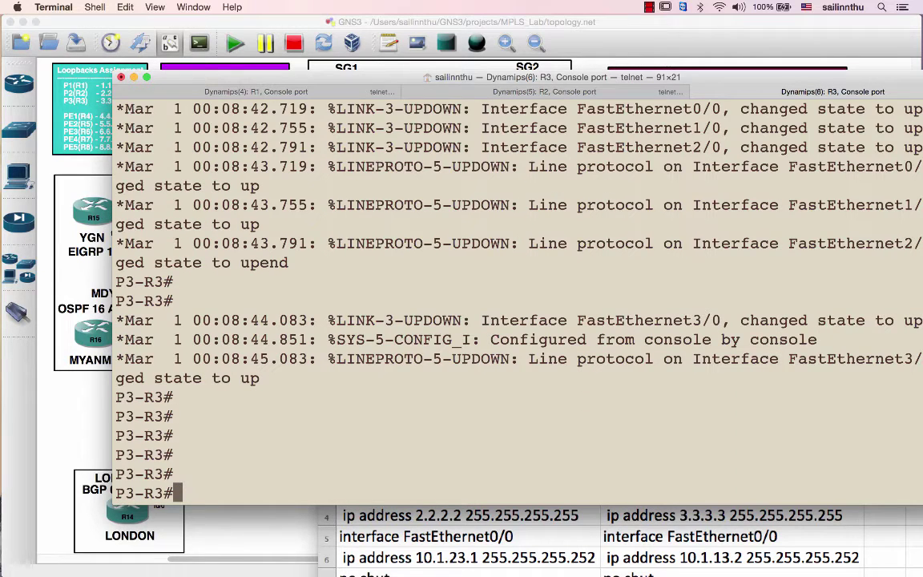
List R3's interfaces with show ip interface brief and enter configuration mode
{"action": "type", "text": "sh ip in"}
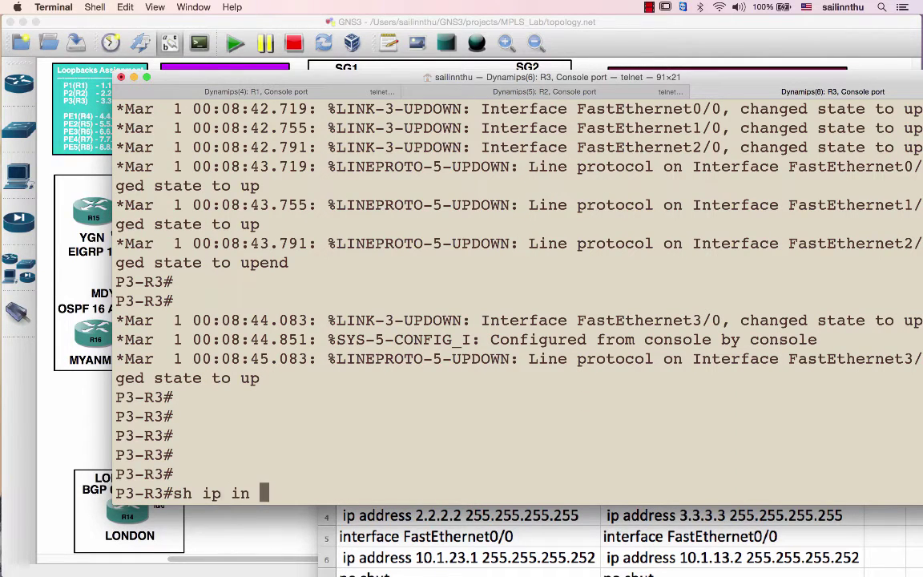
{"action": "type", "text": "t bri"}
{"action": "key", "text": "Tab"}
{"action": "key", "text": "Return"}
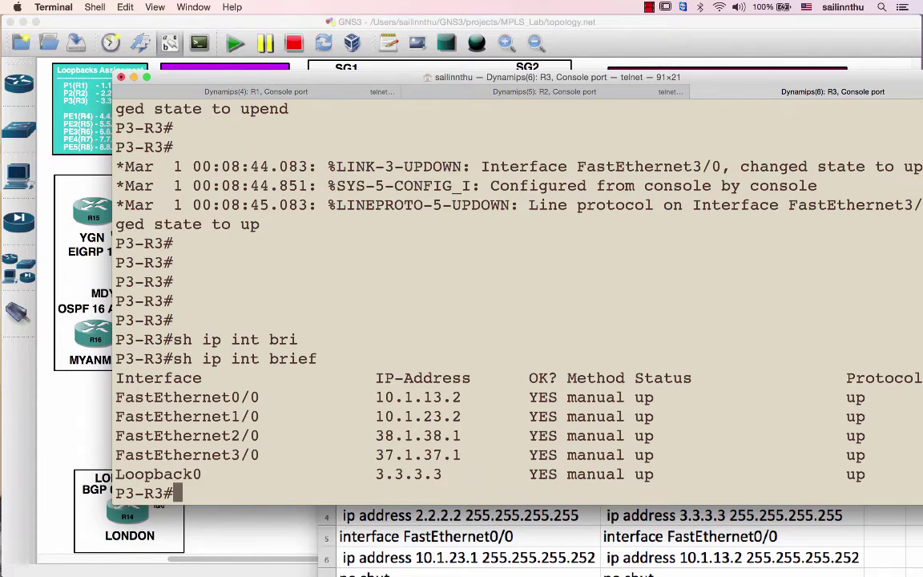
{"action": "type", "text": "conf t"}
{"action": "key", "text": "Return"}
Put R3's Loopback0 into OSPF process 1 area 0
{"action": "type", "text": "router"}
{"action": "key", "text": "BackSpace"}
{"action": "key", "text": "BackSpace"}
{"action": "key", "text": "BackSpace"}
{"action": "key", "text": "BackSpace"}
{"action": "key", "text": "BackSpace"}
{"action": "key", "text": "BackSpace"}
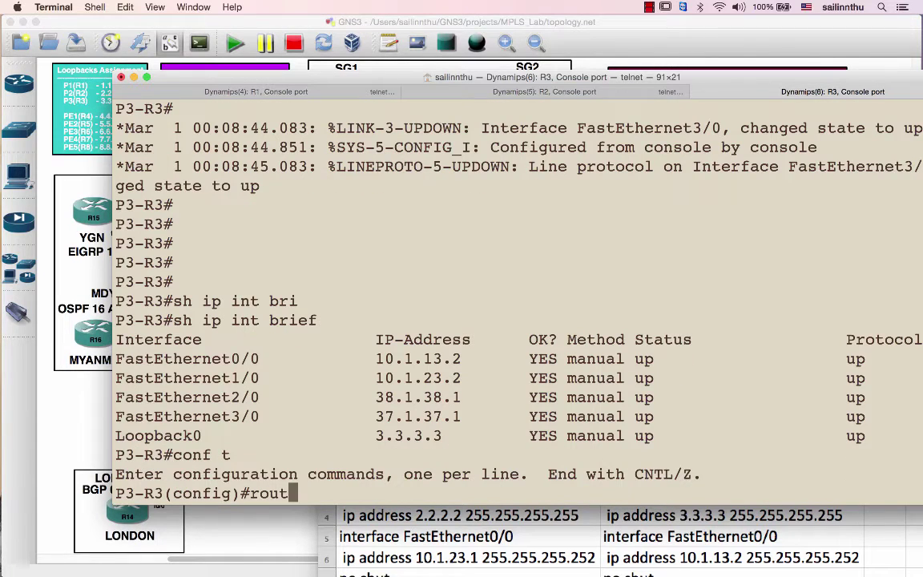
{"action": "type", "text": "int lo0"}
{"action": "key", "text": "Return"}
{"action": "type", "text": "ip"}
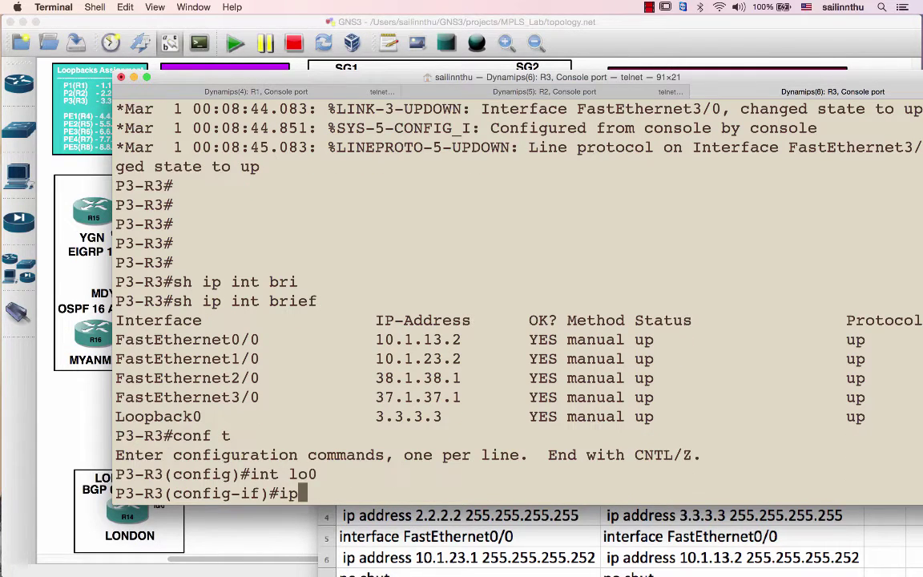
{"action": "type", "text": " ospf 1 a"}
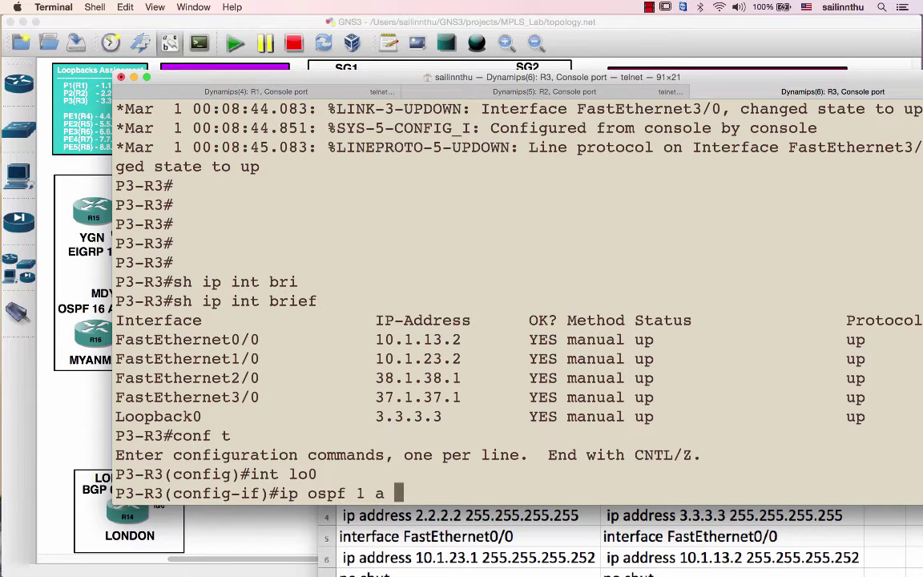
{"action": "type", "text": " 0"}
{"action": "key", "text": "Return"}
Set R3's Loopback0 OSPF network type to point-to-point
{"action": "type", "text": "ip os"}
{"action": "key", "text": "Tab"}
{"action": "type", "text": "net"}
{"action": "key", "text": "Tab"}
{"action": "type", "text": "work po"}
{"action": "key", "text": "Tab"}
{"action": "type", "text": "int-to-"}
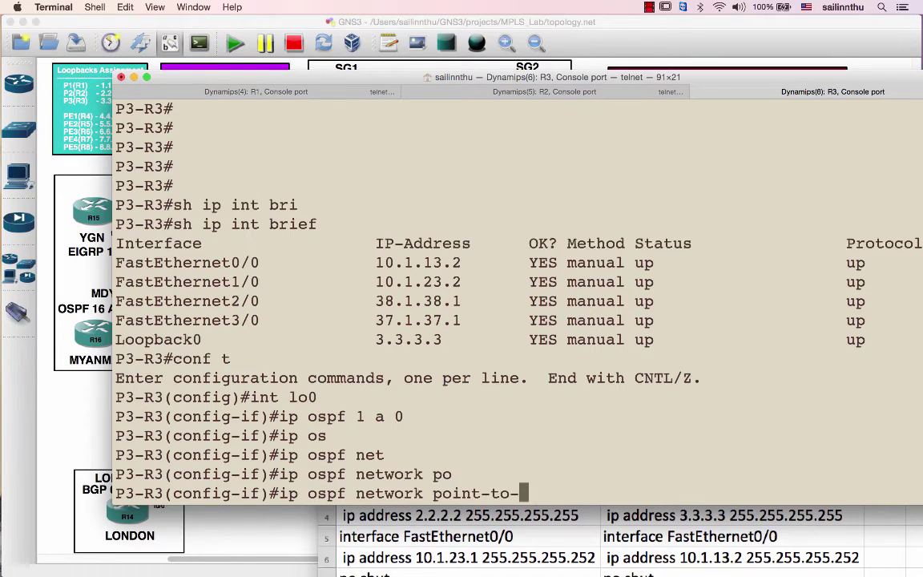
{"action": "type", "text": "po"}
{"action": "key", "text": "Tab"}
{"action": "key", "text": "Return"}
Add FastEthernet0/0 and 1/0 to OSPF 1 area 0
{"action": "type", "text": "int f0/0"}
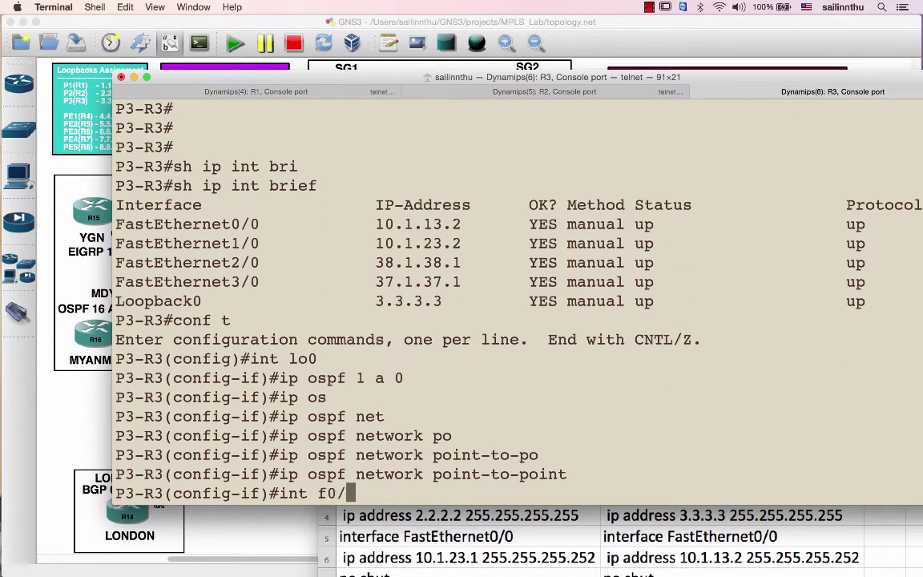
{"action": "key", "text": "Return"}
{"action": "type", "text": "ip os 1 a 0"}
{"action": "key", "text": "Return"}
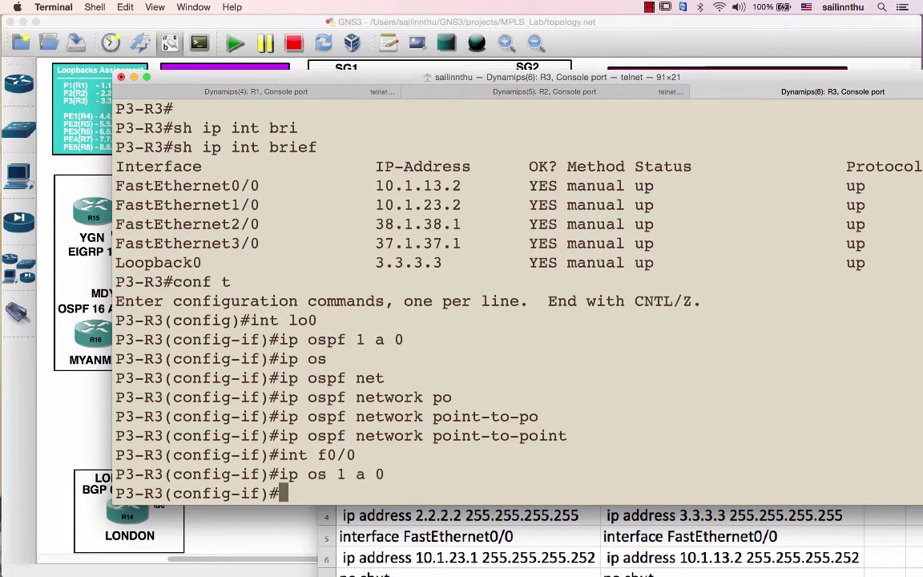
{"action": "type", "text": "int f1/0"}
{"action": "key", "text": "Return"}
{"action": "type", "text": "ip os 1 a 0"}
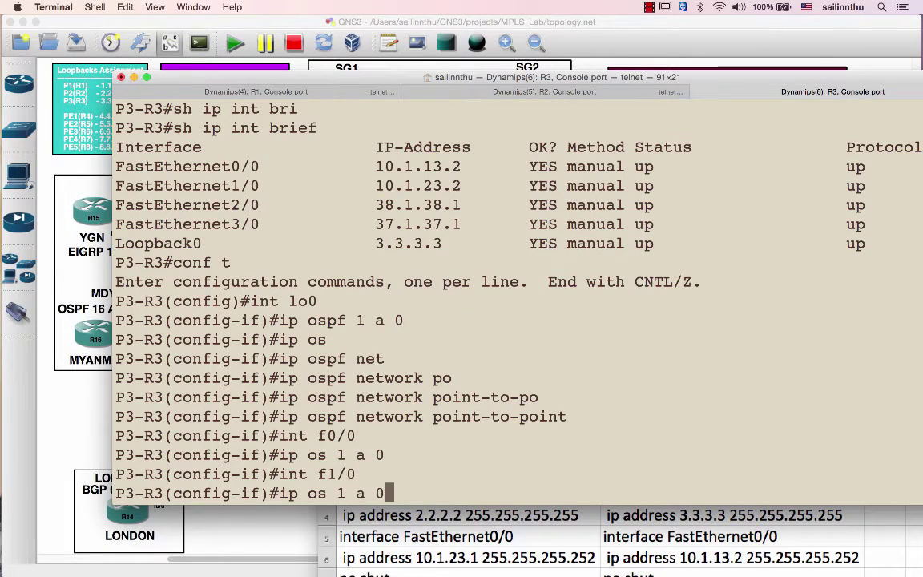
{"action": "key", "text": "Return"}
Add FastEthernet2/0 and 3/0 to OSPF 1 area 0
{"action": "type", "text": "int 2/"}
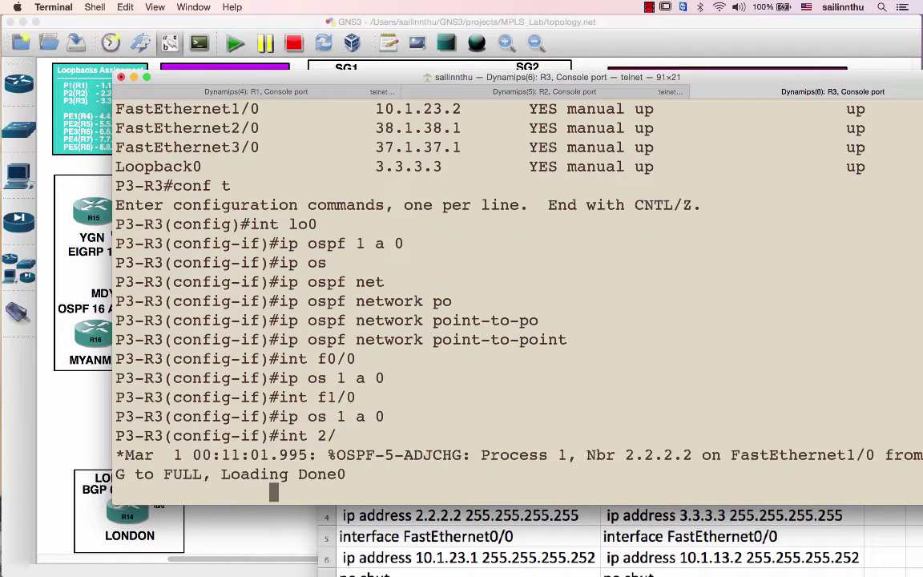
{"action": "key", "text": "Return"}
{"action": "type", "text": "ip os"}
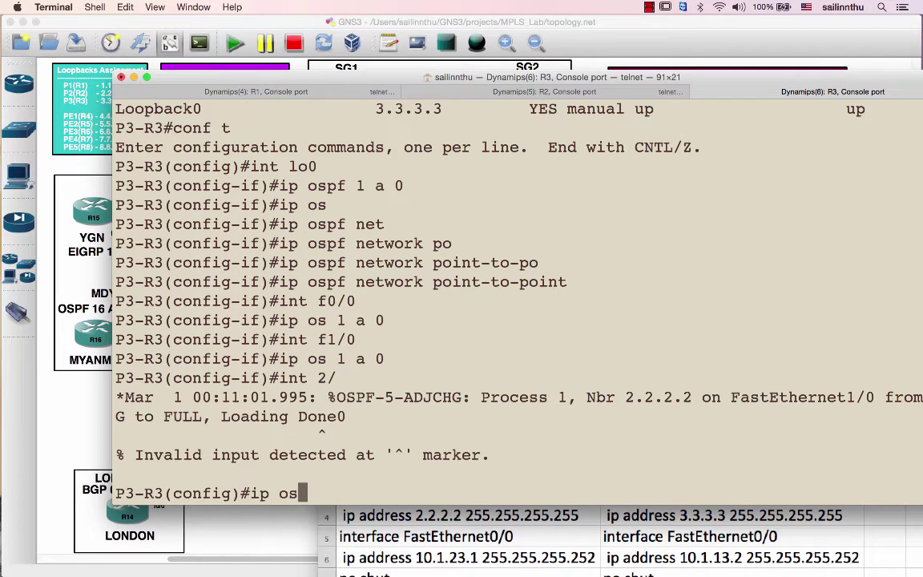
{"action": "key", "text": "BackSpace"}
{"action": "key", "text": "BackSpace"}
{"action": "key", "text": "BackSpace"}
{"action": "type", "text": "nt f2/0"}
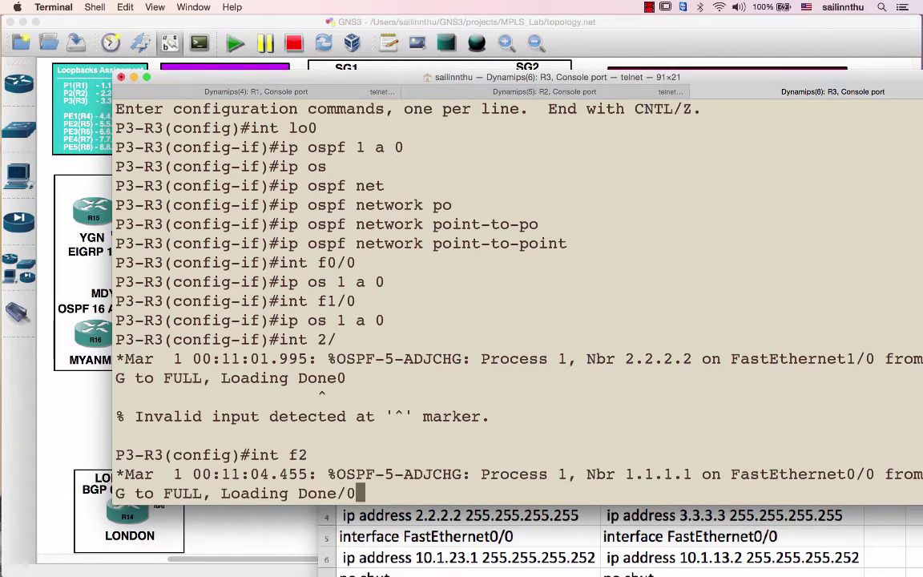
{"action": "key", "text": "Return"}
{"action": "type", "text": "ip os 1 a 0"}
{"action": "key", "text": "Return"}
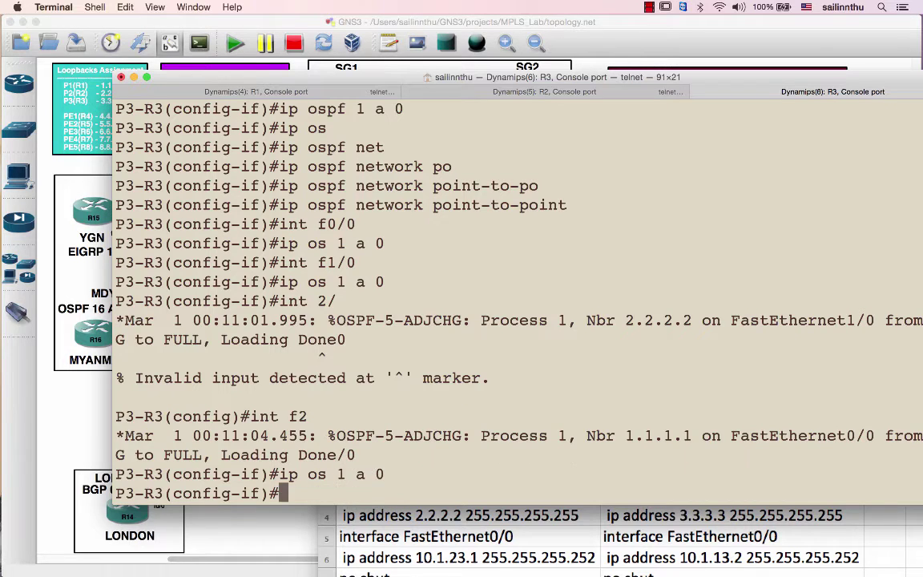
{"action": "scroll", "coordinate": [513, 297], "scroll_direction": "up", "scroll_amount": 5}
{"action": "type", "text": "int "}
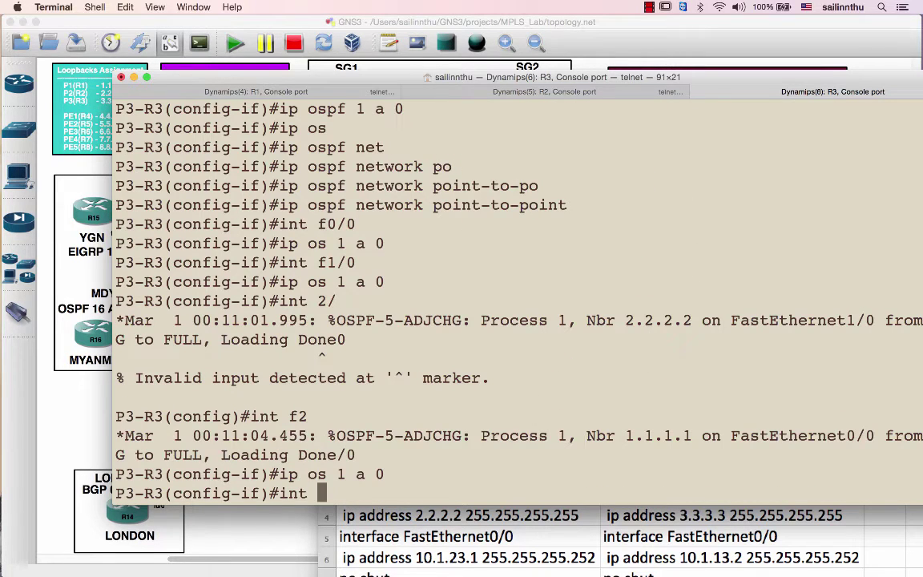
{"action": "type", "text": "f3/0"}
{"action": "key", "text": "Return"}
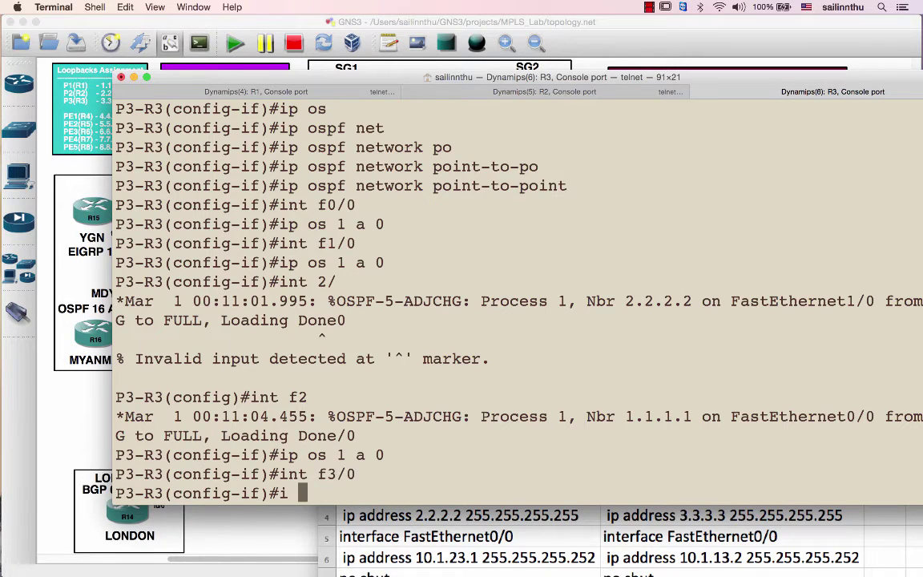
{"action": "type", "text": "ip os 1 a "}
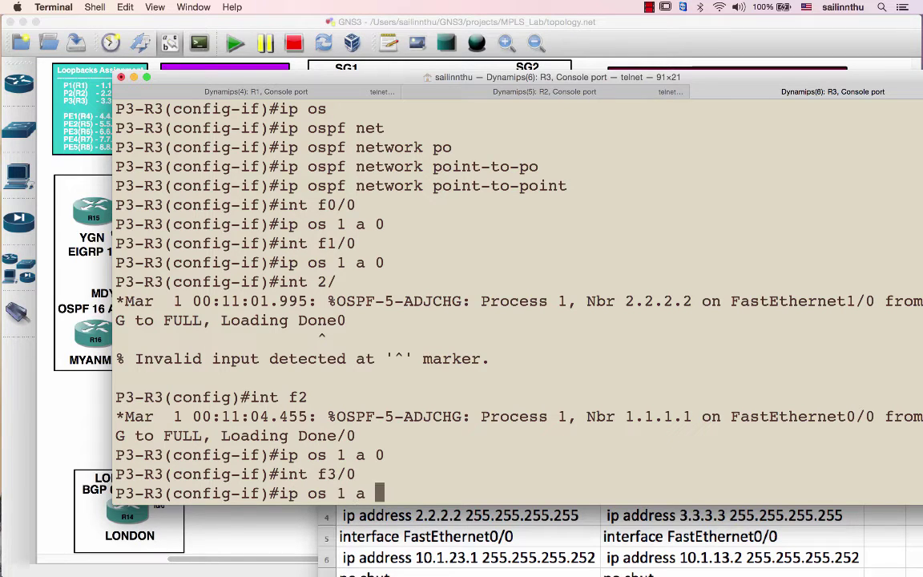
{"action": "type", "text": "0"}
{"action": "key", "text": "Return"}
Set R3's OSPF 1 router ID to 3.3.3.3 and exit configuration mode
{"action": "type", "text": "router ospf 1"}
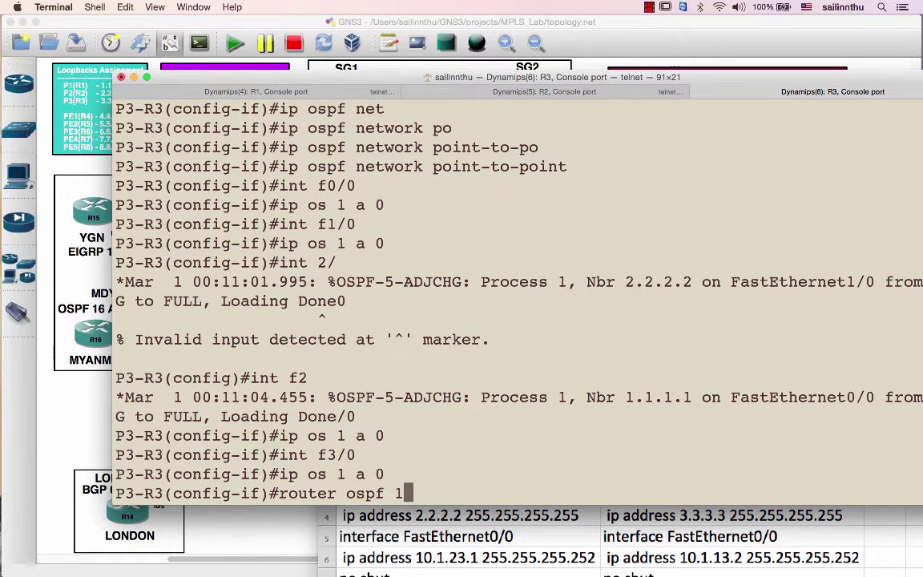
{"action": "key", "text": "Return"}
{"action": "type", "text": "route"}
{"action": "key", "text": "Return"}
{"action": "type", "text": "router-id "}
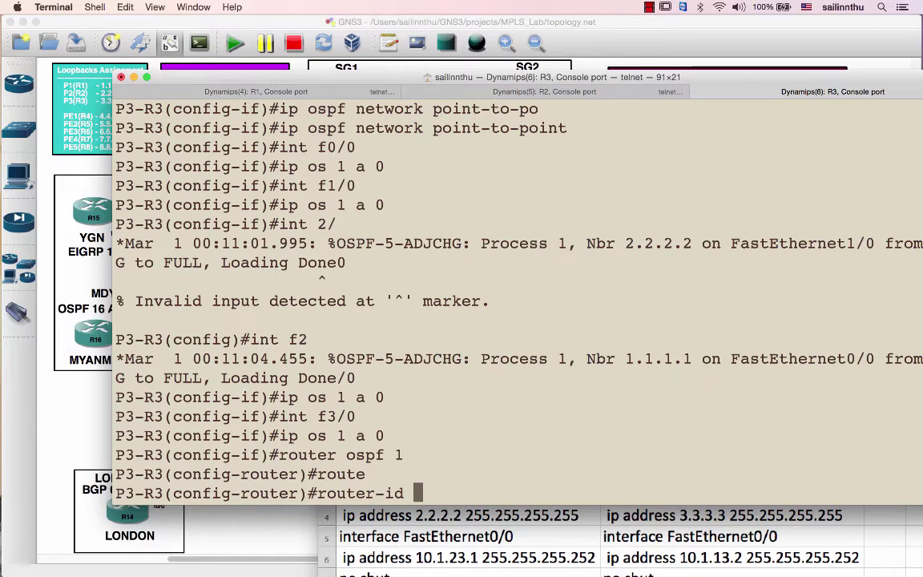
{"action": "type", "text": "3.3.3.3"}
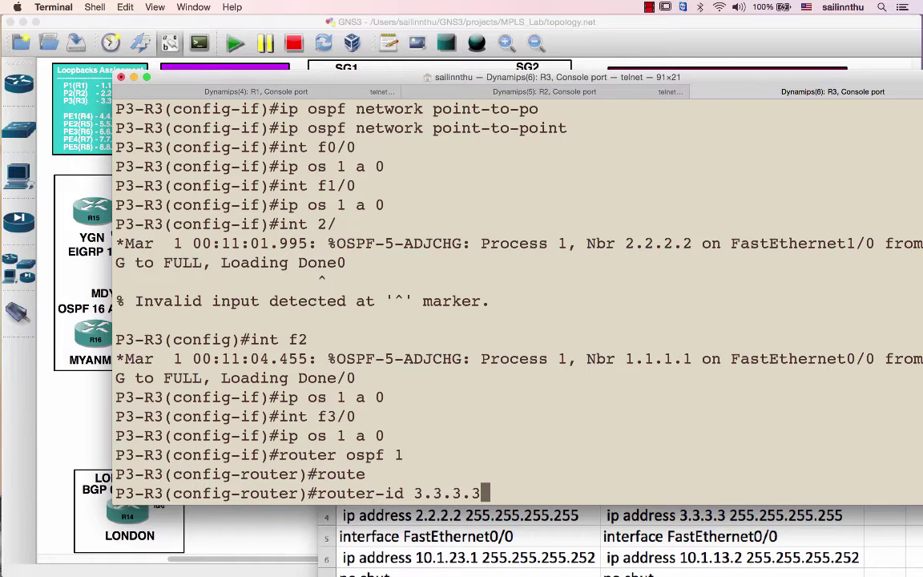
{"action": "key", "text": "Return"}
{"action": "type", "text": "end"}
{"action": "key", "text": "Return"}
{"action": "key", "text": "Return"}
{"action": "key", "text": "Return"}
{"action": "key", "text": "super+1"}
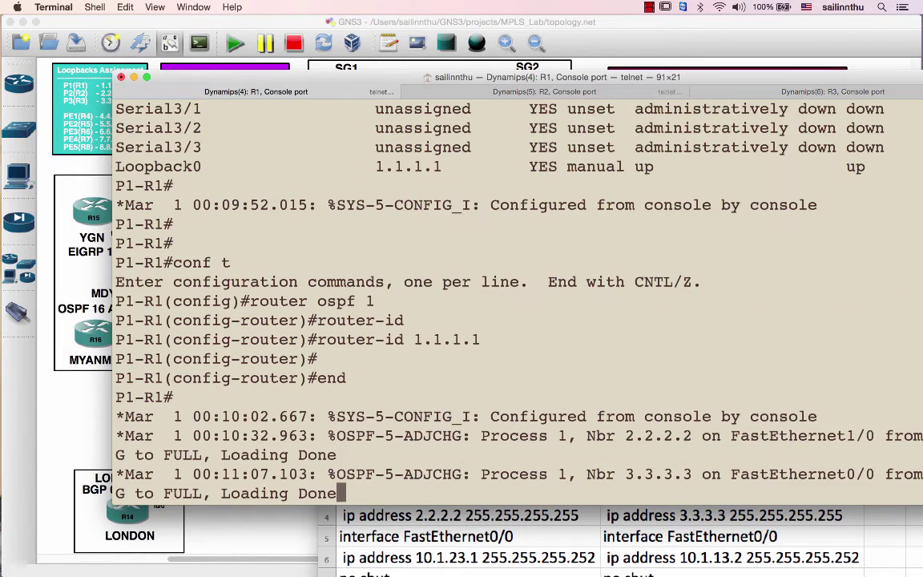
Show R1's OSPF neighbors with show ip ospf neighbor
{"action": "key", "text": "Return"}
{"action": "key", "text": "Return"}
{"action": "type", "text": "end"}
{"action": "key", "text": "BackSpace"}
{"action": "key", "text": "BackSpace"}
{"action": "key", "text": "BackSpace"}
{"action": "key", "text": "Return"}
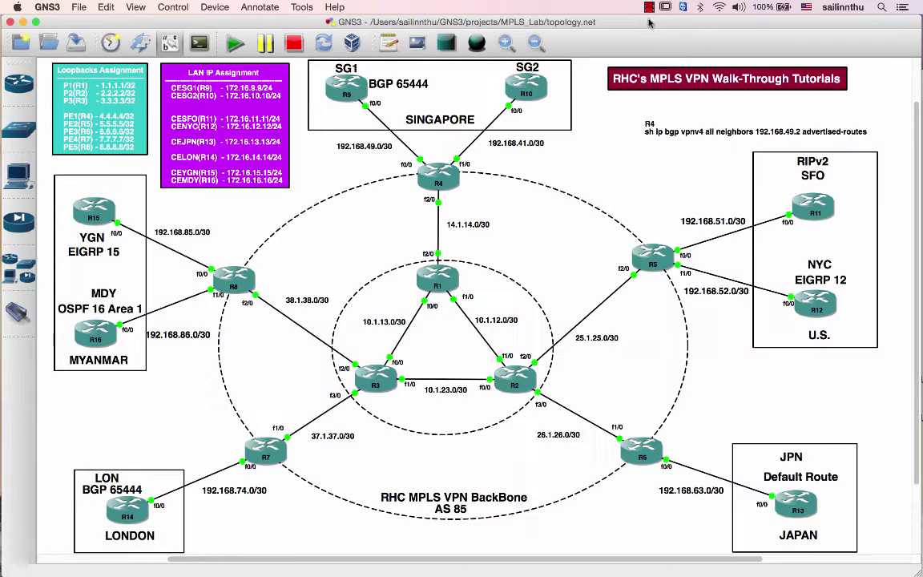
{"action": "left_click", "coordinate": [582, 20]}
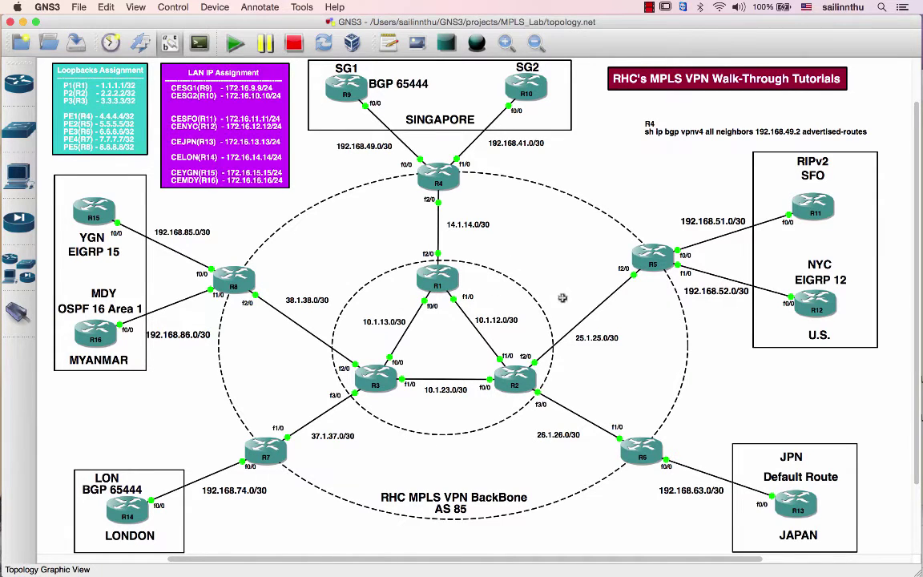
{"action": "key", "text": "super+Tab"}
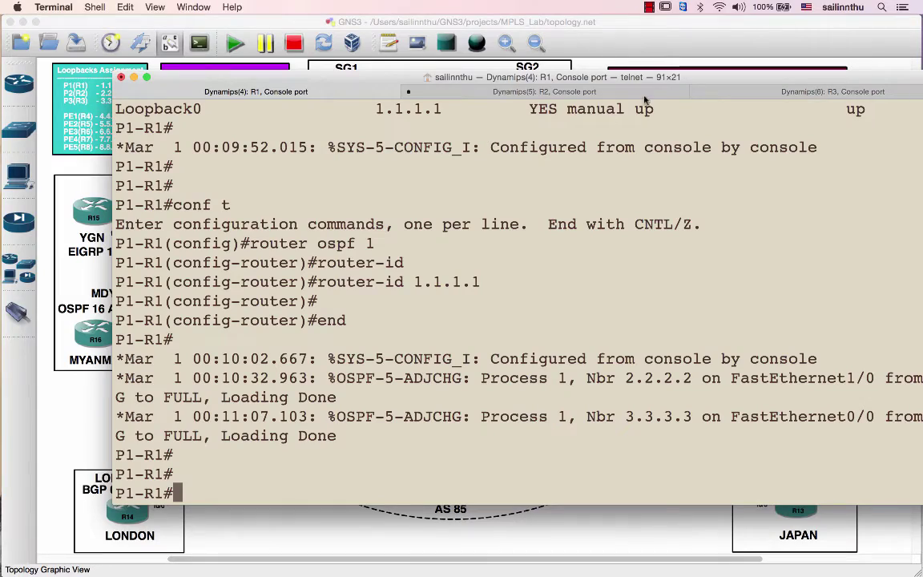
{"action": "left_click_drag", "start_coordinate": [679, 80], "coordinate": [622, 50]}
{"action": "key", "text": "Return"}
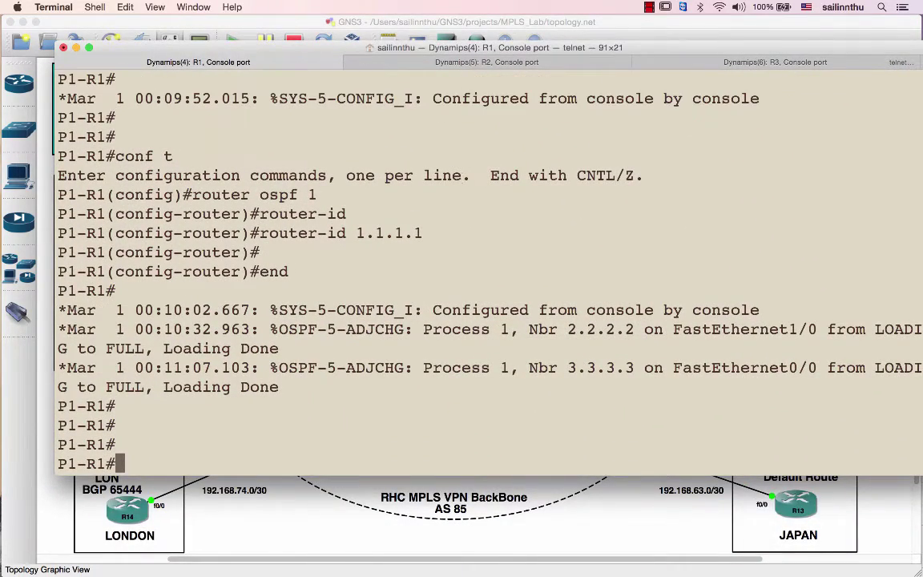
{"action": "type", "text": "sho ip os nei"}
{"action": "key", "text": "Tab"}
{"action": "key", "text": "Return"}
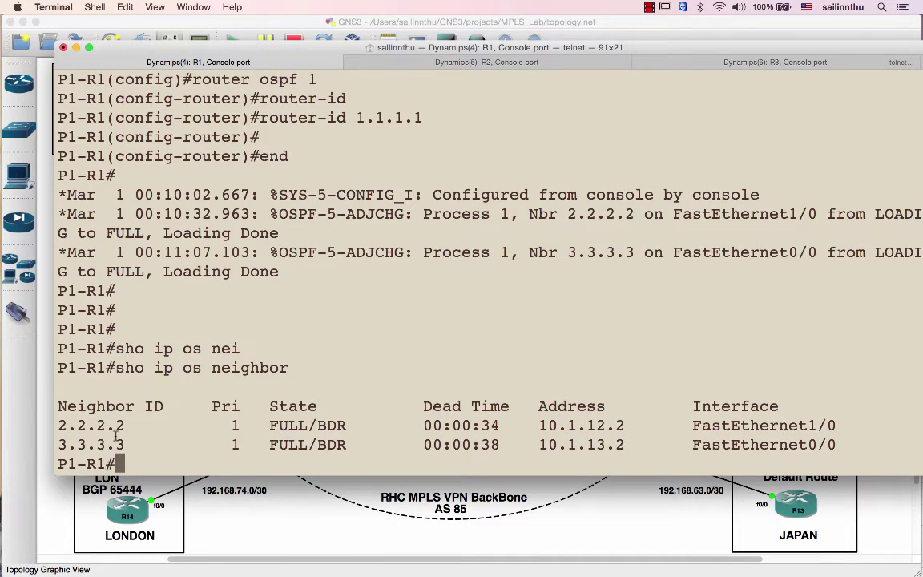
Show R2's OSPF neighbor table
{"action": "left_click", "coordinate": [568, 60]}
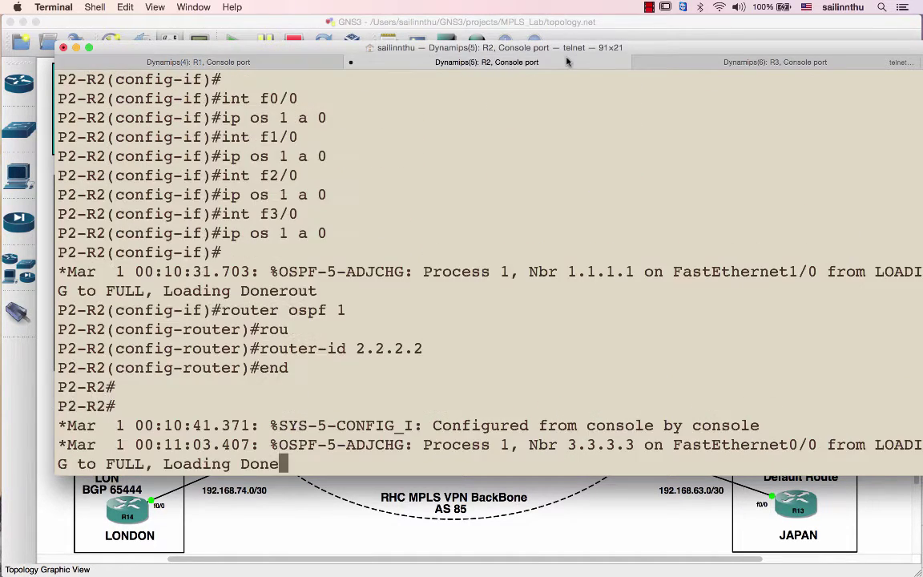
{"action": "key", "text": "Return"}
{"action": "key", "text": "Return"}
{"action": "type", "text": "sh ip os nei"}
{"action": "key", "text": "Tab"}
{"action": "key", "text": "Return"}
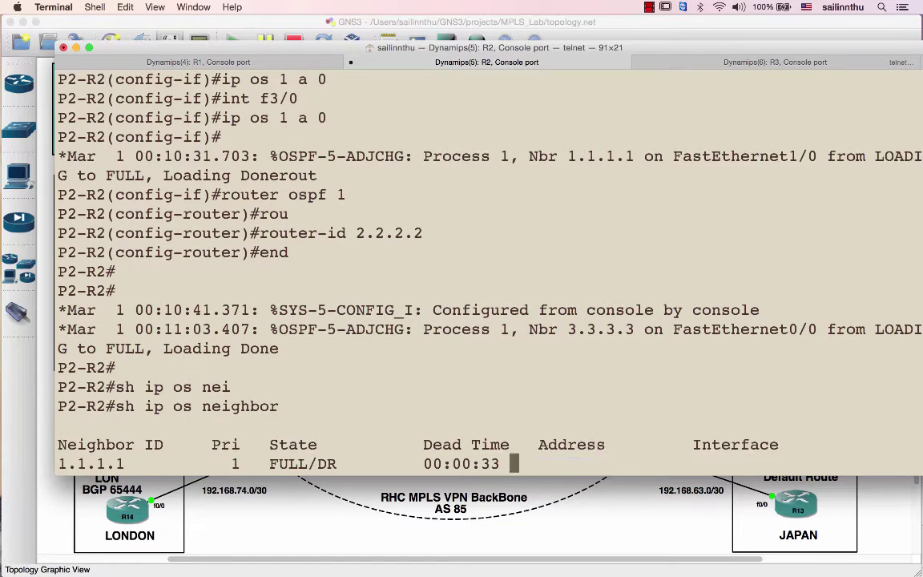
Show R3's OSPF neighbor table, then return to R1's console
{"action": "key", "text": "super+shift+bracketright"}
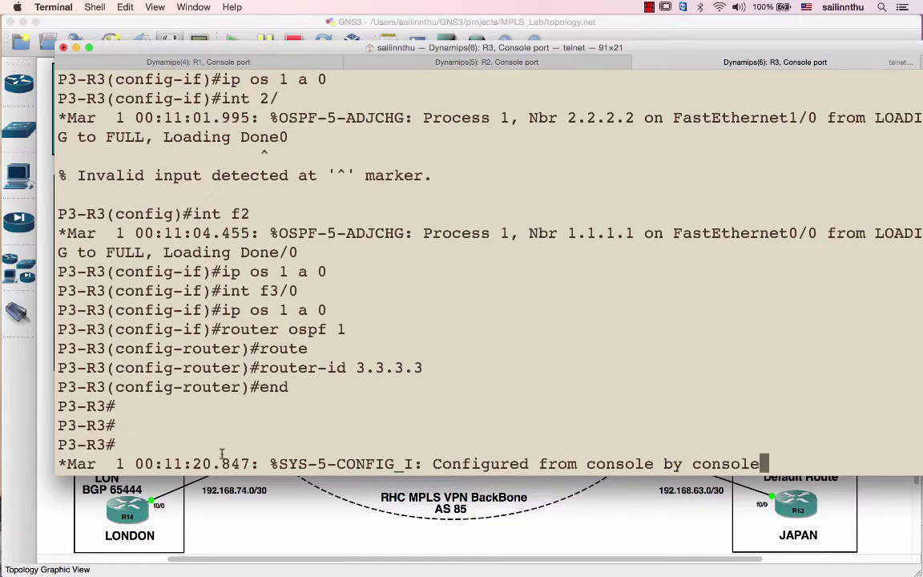
{"action": "key", "text": "Return"}
{"action": "key", "text": "Return"}
{"action": "type", "text": "sh ip os nei"}
{"action": "key", "text": "Tab"}
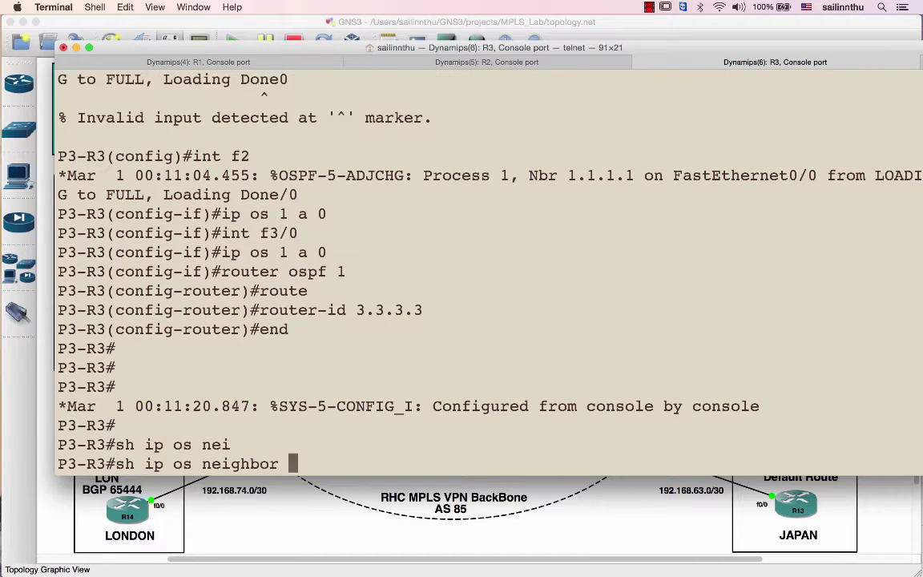
{"action": "key", "text": "Return"}
{"action": "key", "text": "Return"}
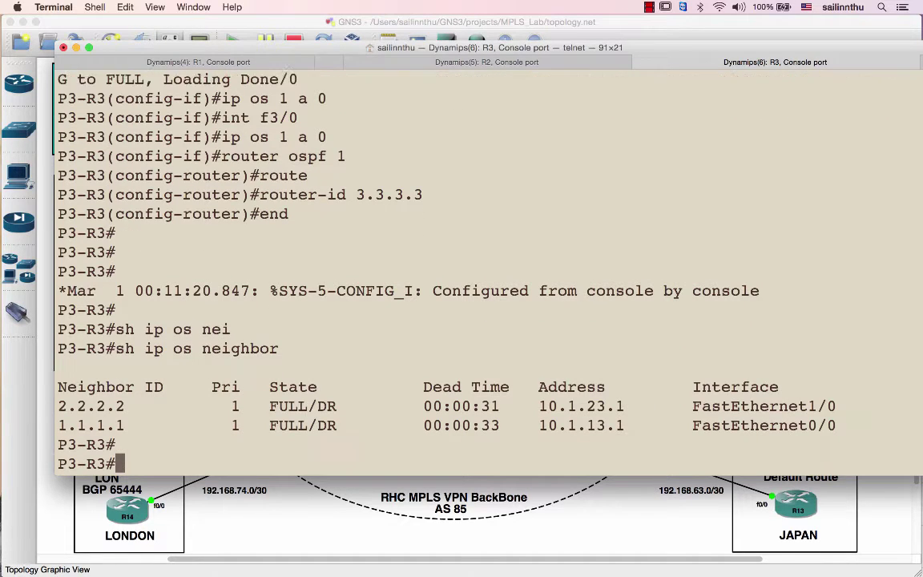
{"action": "key", "text": "Return"}
{"action": "key", "text": "super+shift+bracketright"}
{"action": "key", "text": "Return"}
{"action": "key", "text": "Return"}
{"action": "type", "text": "sh ip route"}
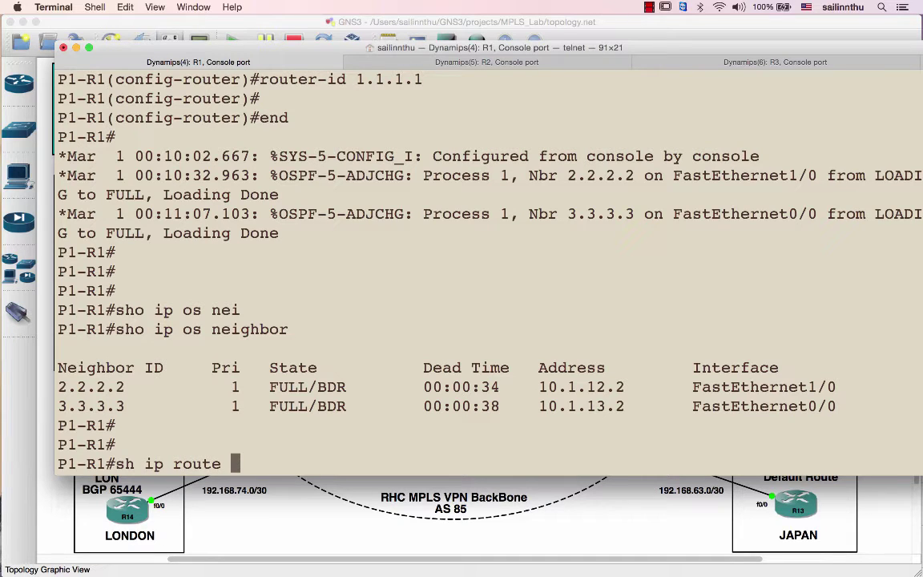
{"action": "type", "text": " ospf"}
Review R1's OSPF routes to 2.2.2.2, 3.3.3.3, 10.1.23.0 and the 25/26/37/38 subnets
{"action": "key", "text": "Return"}
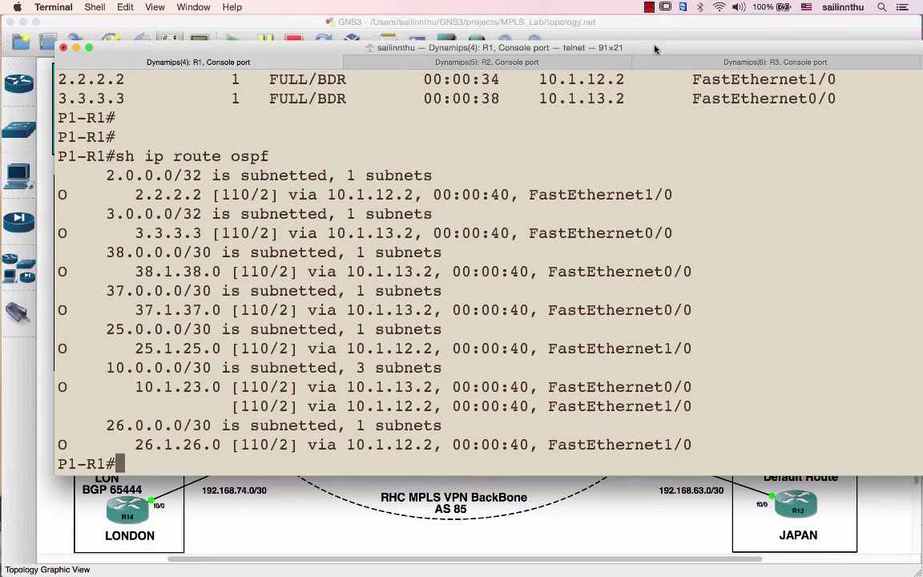
{"action": "key", "text": "Return"}
{"action": "key", "text": "Return"}
{"action": "key", "text": "Return"}
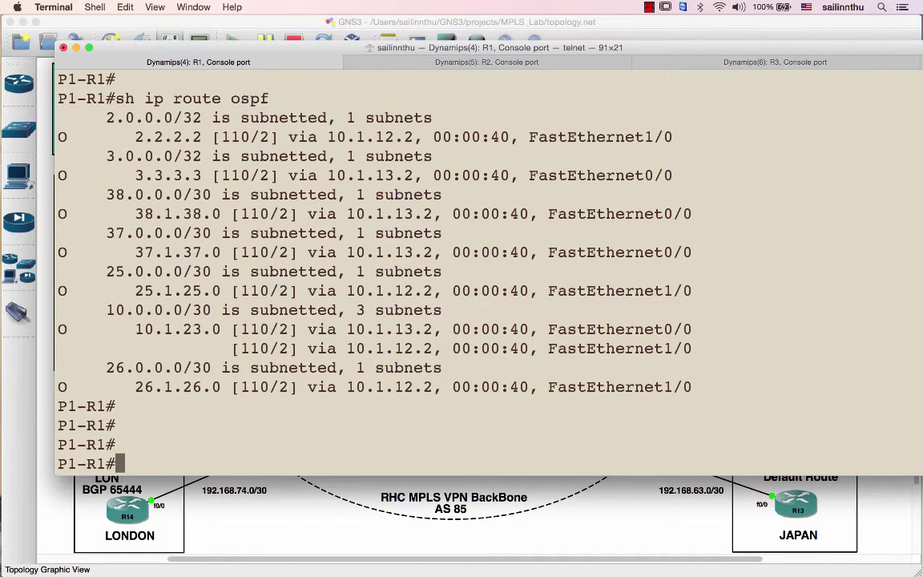
On R1, enter global configuration and set 'mpls label protocol ldp'
{"action": "type", "text": "conf t"}
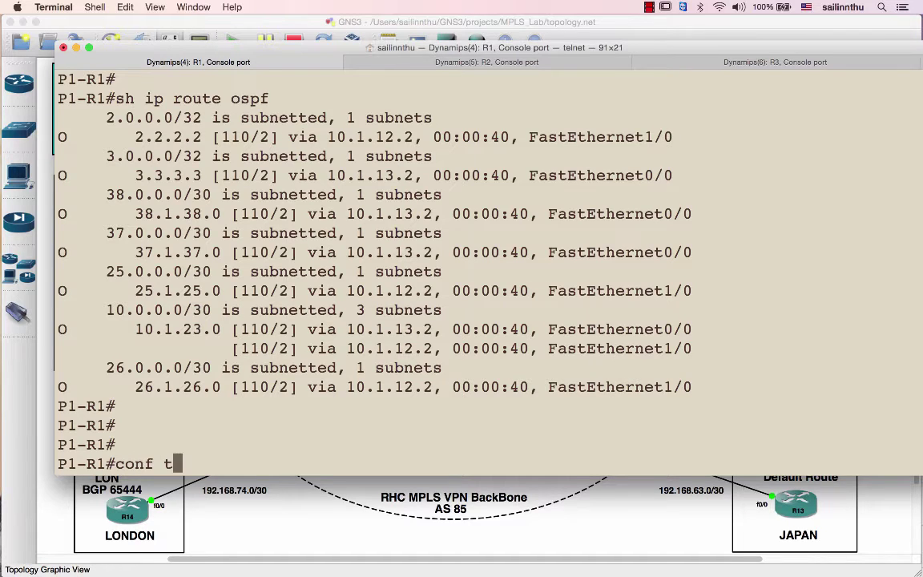
{"action": "key", "text": "Return"}
{"action": "key", "text": "Return"}
{"action": "key", "text": "Return"}
{"action": "type", "text": "mpl"}
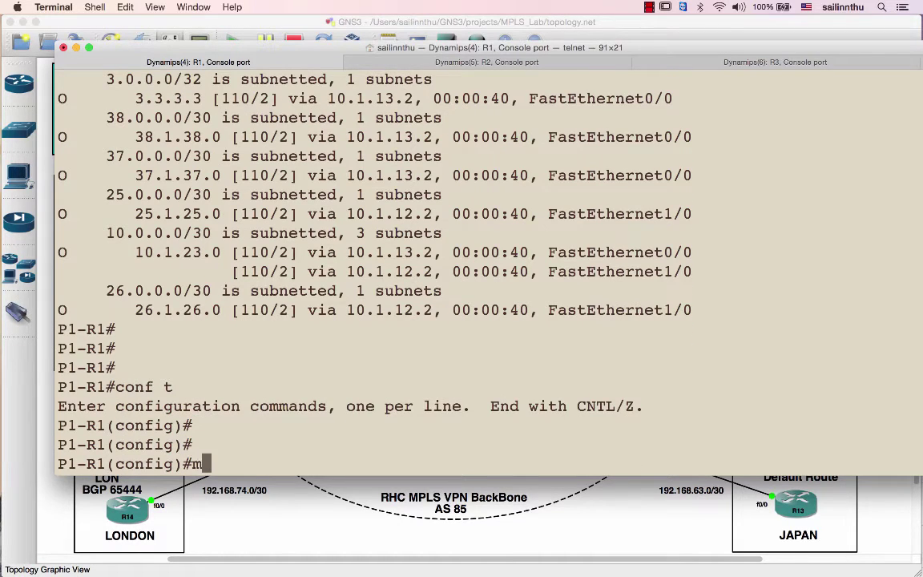
{"action": "key", "text": "Tab"}
{"action": "type", "text": "la"}
{"action": "key", "text": "Tab"}
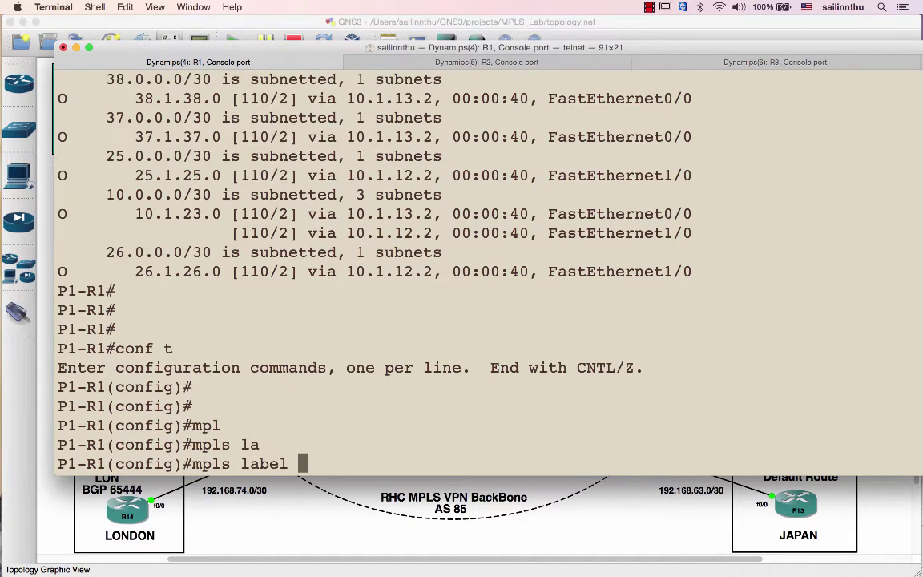
{"action": "type", "text": "di"}
{"action": "key", "text": "Tab"}
{"action": "key", "text": "BackSpace"}
{"action": "key", "text": "BackSpace"}
{"action": "type", "text": "pro"}
{"action": "key", "text": "Tab"}
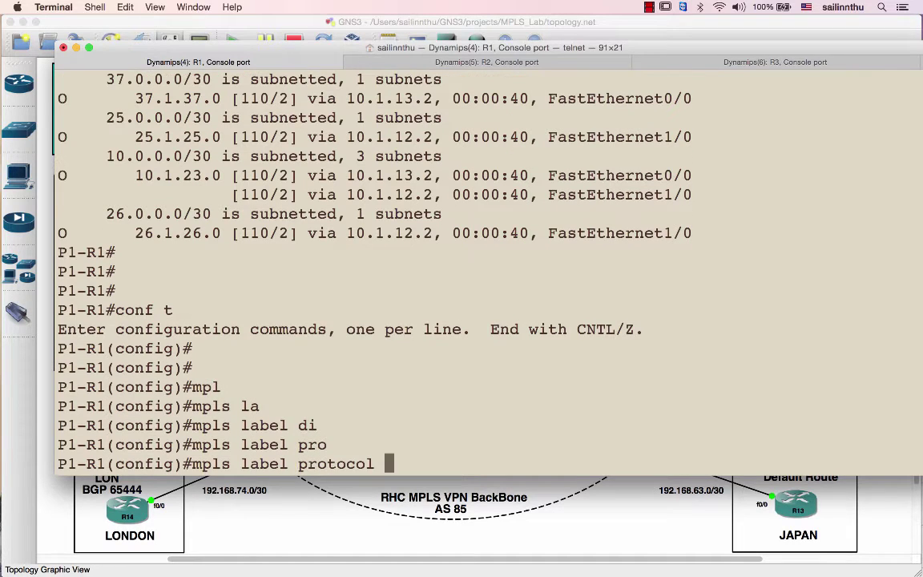
{"action": "type", "text": "ld"}
{"action": "key", "text": "Tab"}
{"action": "key", "text": "Return"}
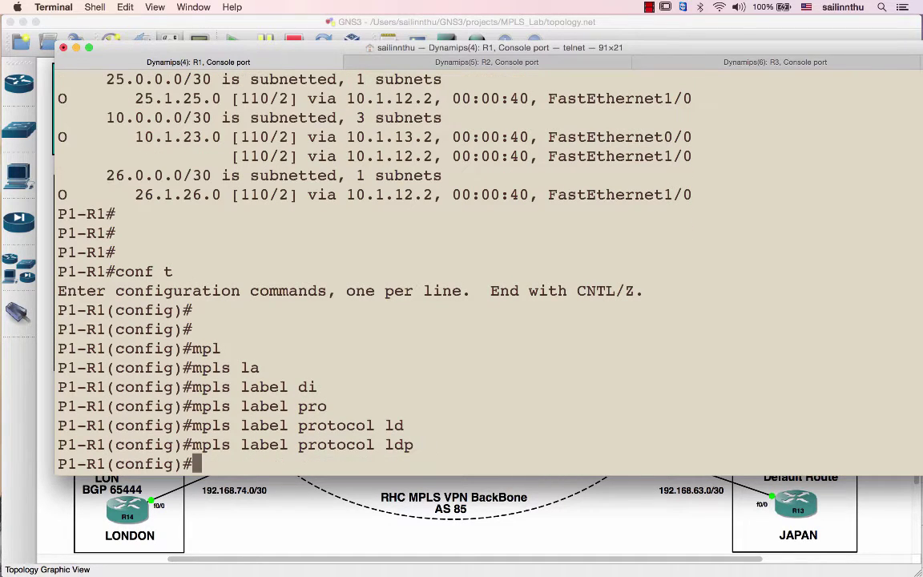
On R2's console, enter configuration mode and set 'mpls label protocol ldp'
{"action": "key", "text": "super+shift+bracketright"}
{"action": "key", "text": "Return"}
{"action": "type", "text": "conf t"}
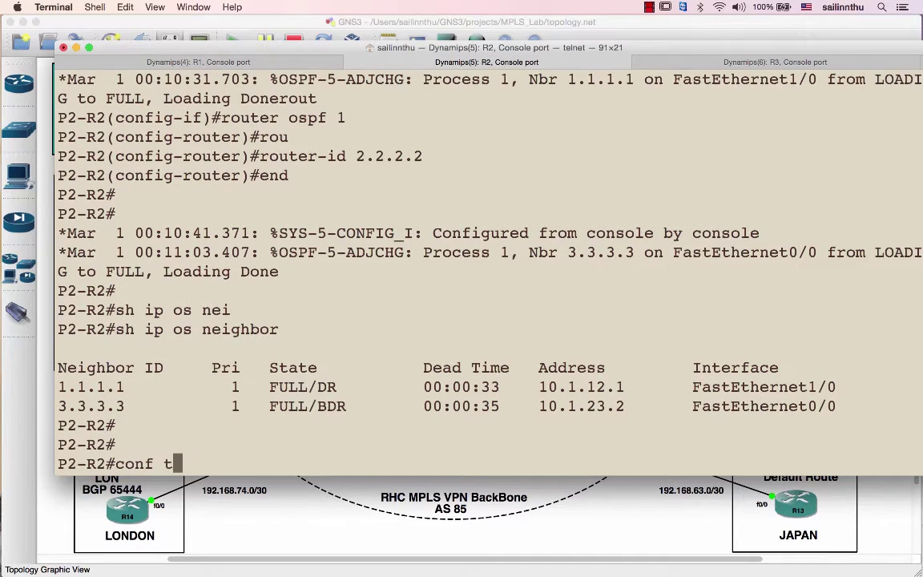
{"action": "key", "text": "Return"}
{"action": "type", "text": "mpl"}
{"action": "key", "text": "Tab"}
{"action": "type", "text": "la"}
{"action": "key", "text": "Tab"}
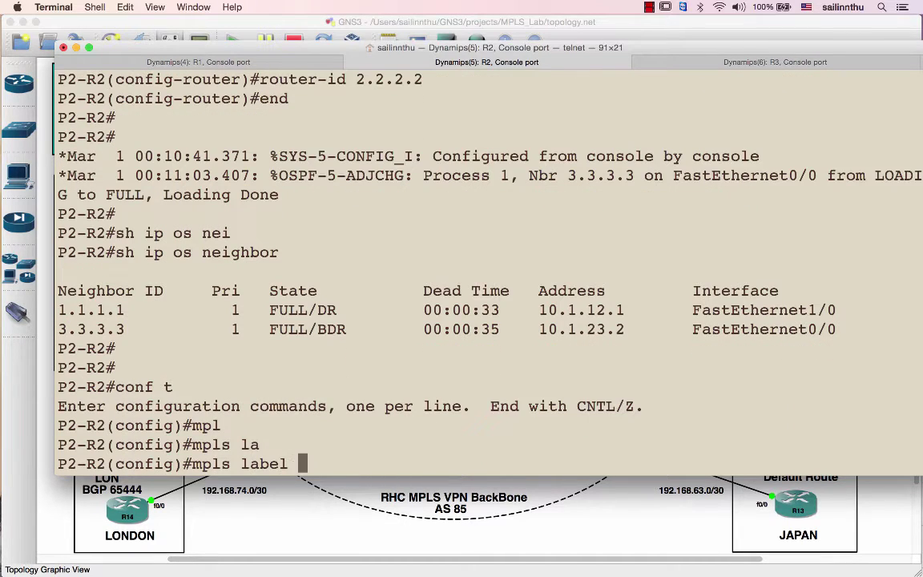
{"action": "type", "text": "p"}
{"action": "key", "text": "Tab"}
{"action": "type", "text": "l"}
{"action": "key", "text": "Tab"}
{"action": "key", "text": "Return"}
On R3's console, enter configuration mode and set 'mpls label protocol ldp'
{"action": "key", "text": "super+shift+bracketright"}
{"action": "key", "text": "Return"}
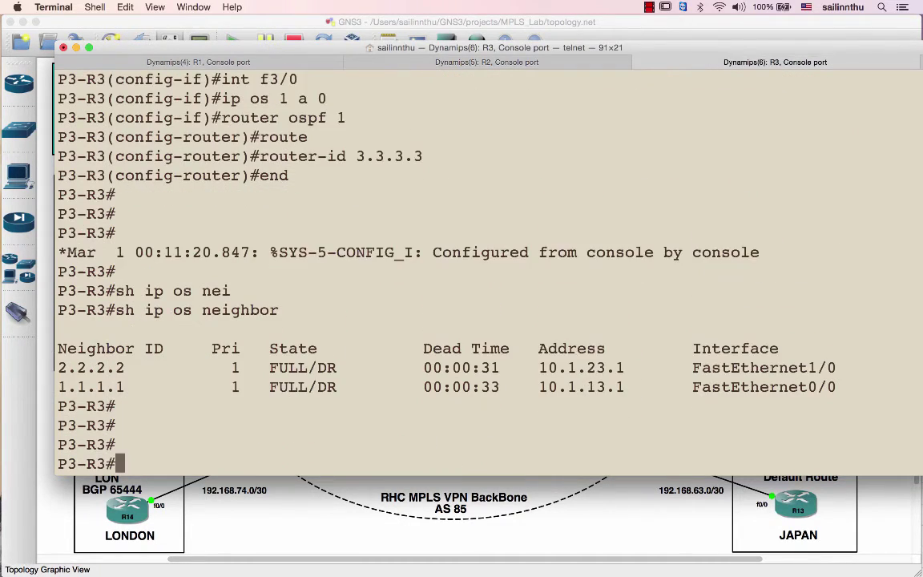
{"action": "type", "text": "conf t"}
{"action": "key", "text": "Return"}
{"action": "type", "text": "mpl"}
{"action": "key", "text": "Tab"}
{"action": "type", "text": "la"}
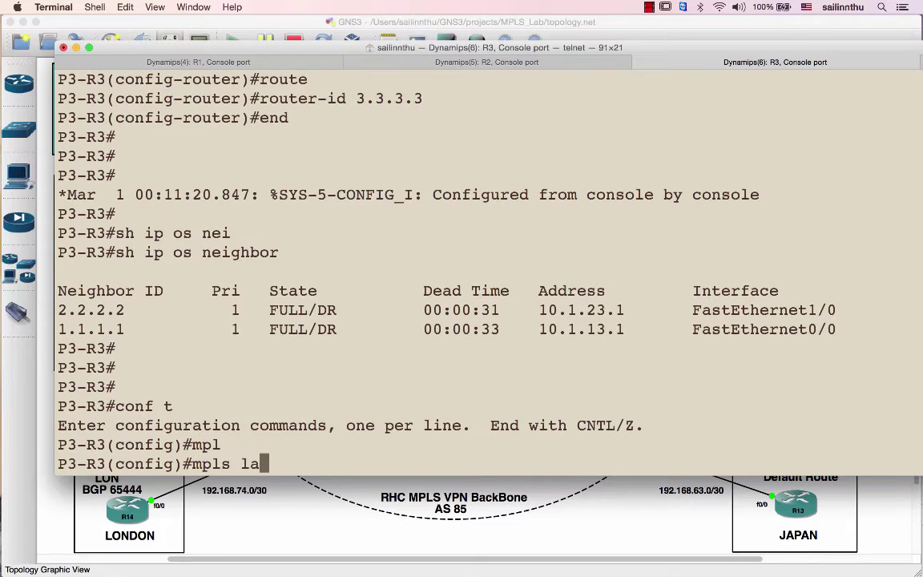
{"action": "key", "text": "Tab"}
{"action": "type", "text": "pr"}
{"action": "key", "text": "Tab"}
{"action": "type", "text": "ld"}
{"action": "key", "text": "Return"}
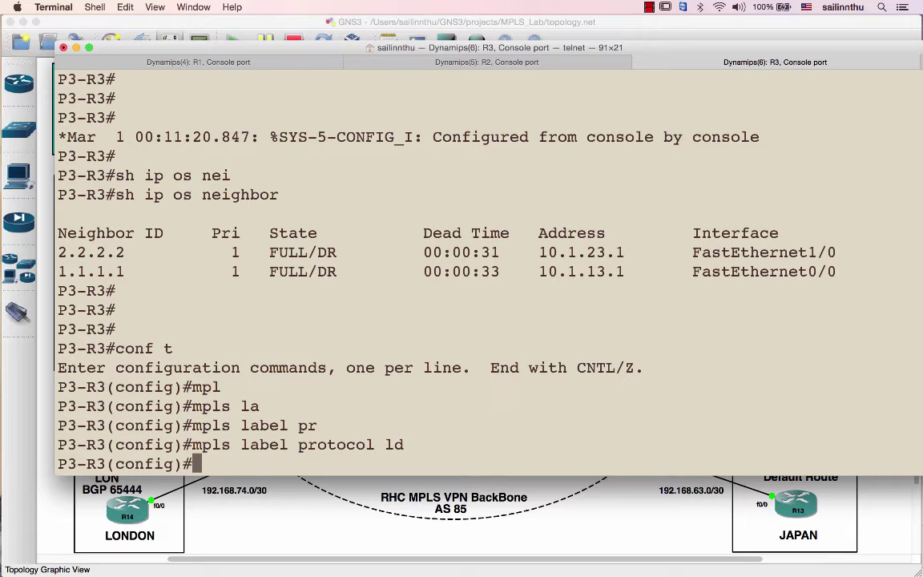
{"action": "key", "text": "Return"}
{"action": "key", "text": "Return"}
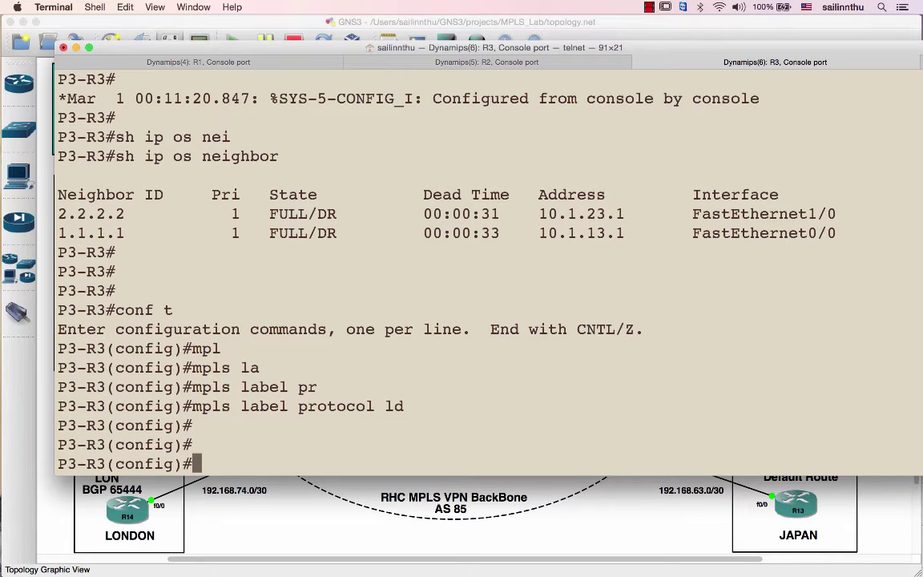
{"action": "key", "text": "super+1"}
On R1, apply 'mpls ldp router-id loopback 0 force'
{"action": "key", "text": "Return"}
{"action": "key", "text": "Return"}
{"action": "type", "text": "p"}
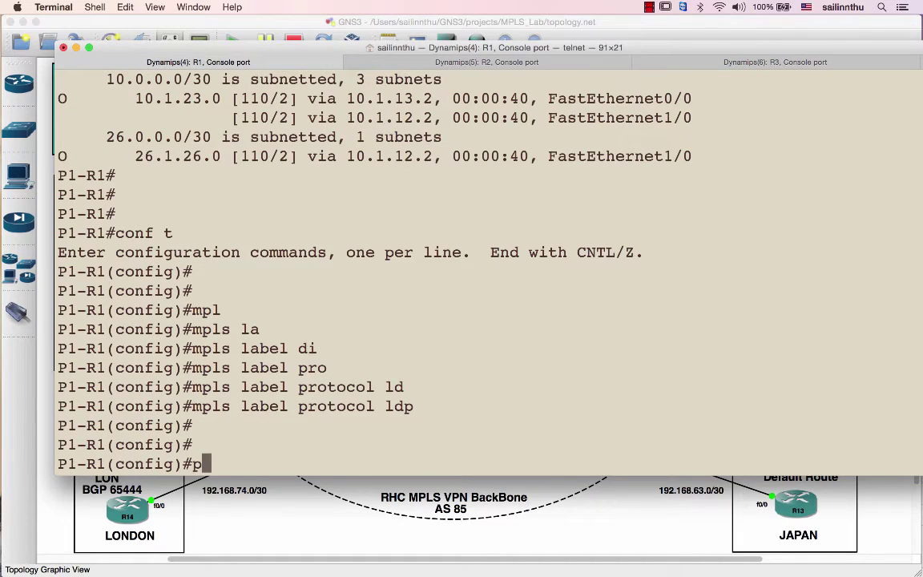
{"action": "key", "text": "BackSpace"}
{"action": "type", "text": "mpl"}
{"action": "key", "text": "Tab"}
{"action": "type", "text": "la"}
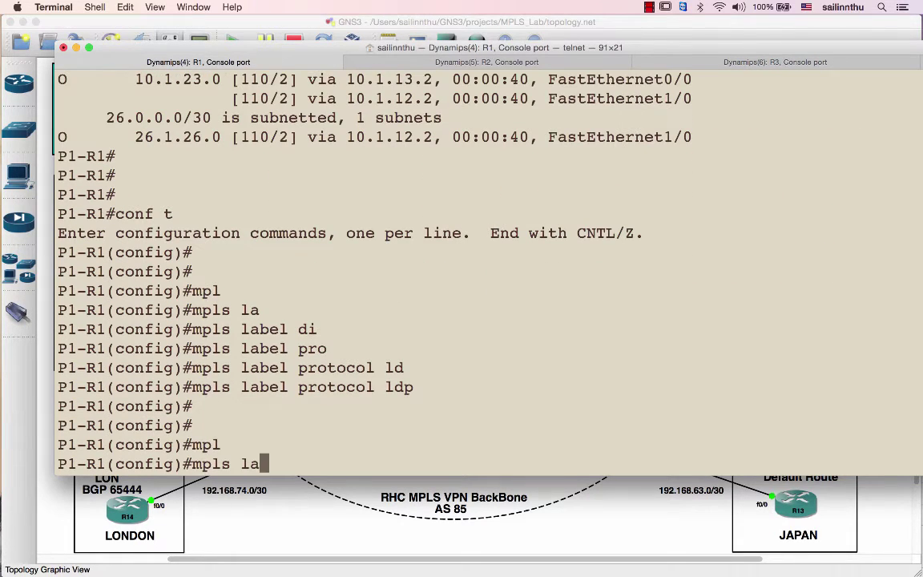
{"action": "key", "text": "Tab"}
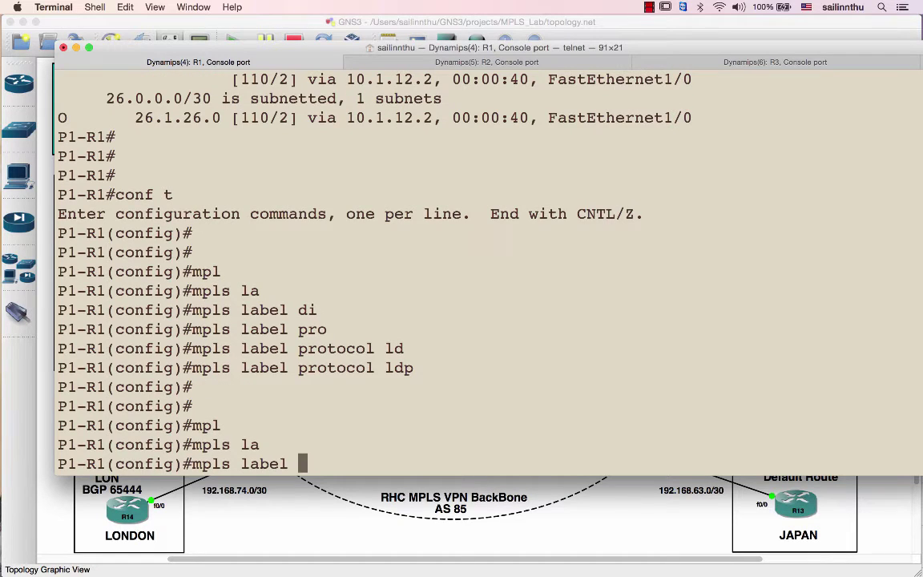
{"action": "key", "text": "BackSpace"}
{"action": "key", "text": "BackSpace"}
{"action": "key", "text": "BackSpace"}
{"action": "key", "text": "BackSpace"}
{"action": "key", "text": "BackSpace"}
{"action": "key", "text": "BackSpace"}
{"action": "type", "text": "ld"}
{"action": "key", "text": "Tab"}
{"action": "type", "text": "rou"}
{"action": "key", "text": "Tab"}
{"action": "type", "text": "l"}
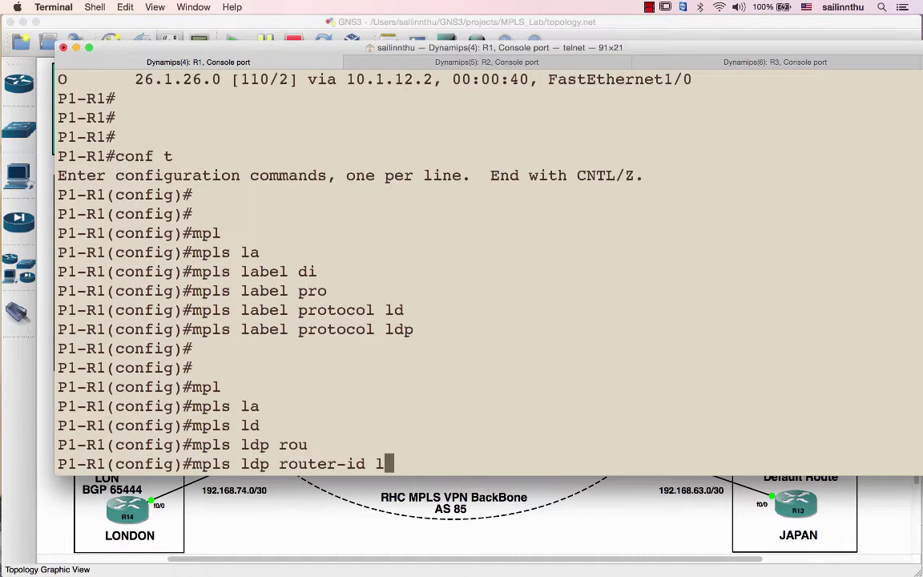
{"action": "type", "text": "o"}
{"action": "key", "text": "Tab"}
{"action": "type", "text": "0"}
{"action": "key", "text": "Tab"}
{"action": "type", "text": "fo"}
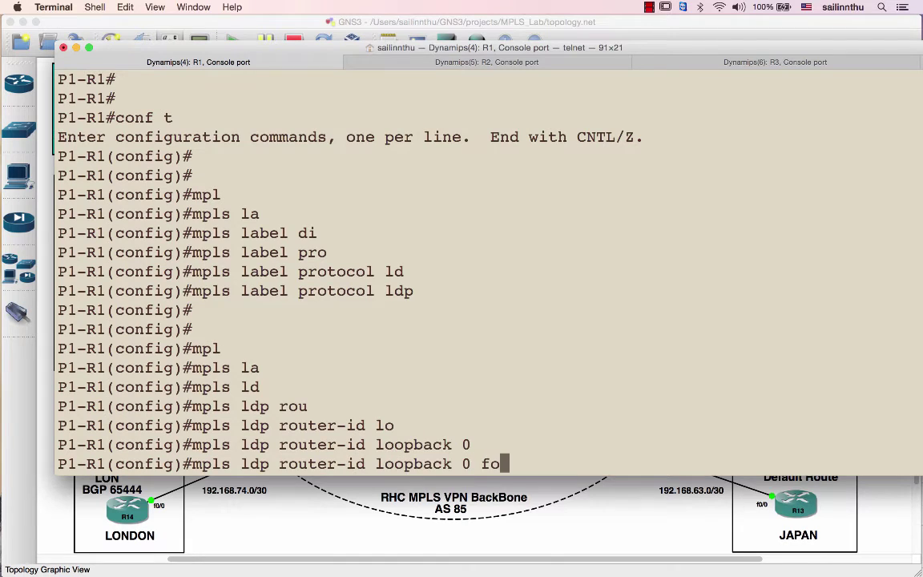
{"action": "key", "text": "Tab"}
{"action": "key", "text": "Return"}
On R2's console, apply 'mpls ldp router-id loopback 0 force'
{"action": "key", "text": "super+shift+bracketright"}
{"action": "type", "text": "mp"}
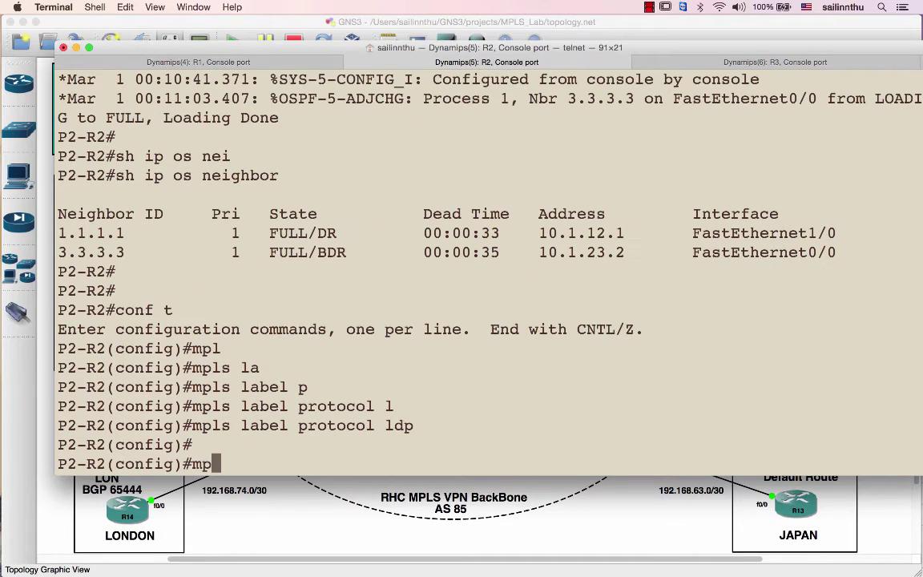
{"action": "type", "text": "l"}
{"action": "key", "text": "Tab"}
{"action": "type", "text": "ld"}
{"action": "key", "text": "Tab"}
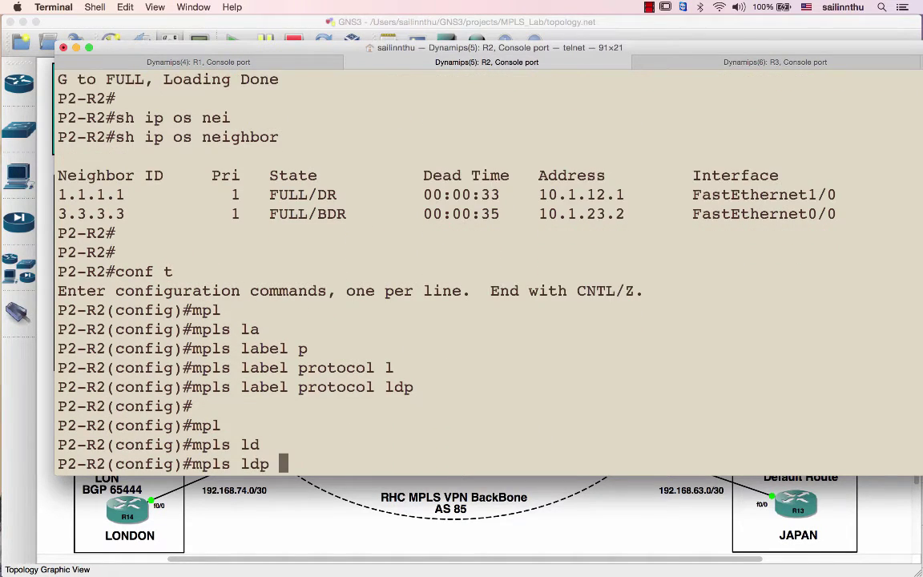
{"action": "type", "text": "rou"}
{"action": "key", "text": "Tab"}
{"action": "type", "text": "lo"}
{"action": "key", "text": "Tab"}
{"action": "type", "text": "0 fo"}
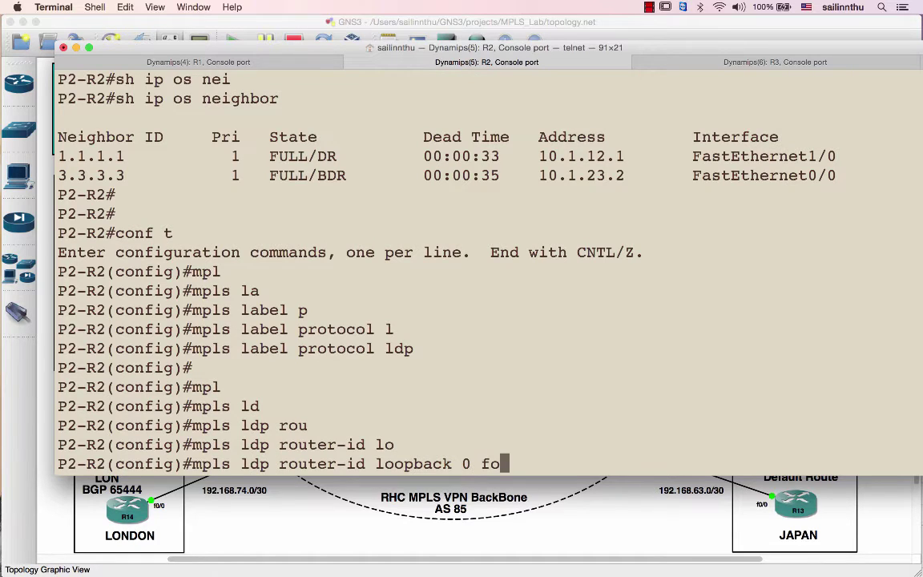
{"action": "key", "text": "Tab"}
{"action": "key", "text": "Return"}
On R3's console, apply 'mpls ldp router-id loopback 0 force'
{"action": "key", "text": "super+shift+bracketright"}
{"action": "type", "text": "mpl"}
{"action": "key", "text": "Tab"}
{"action": "type", "text": "ld"}
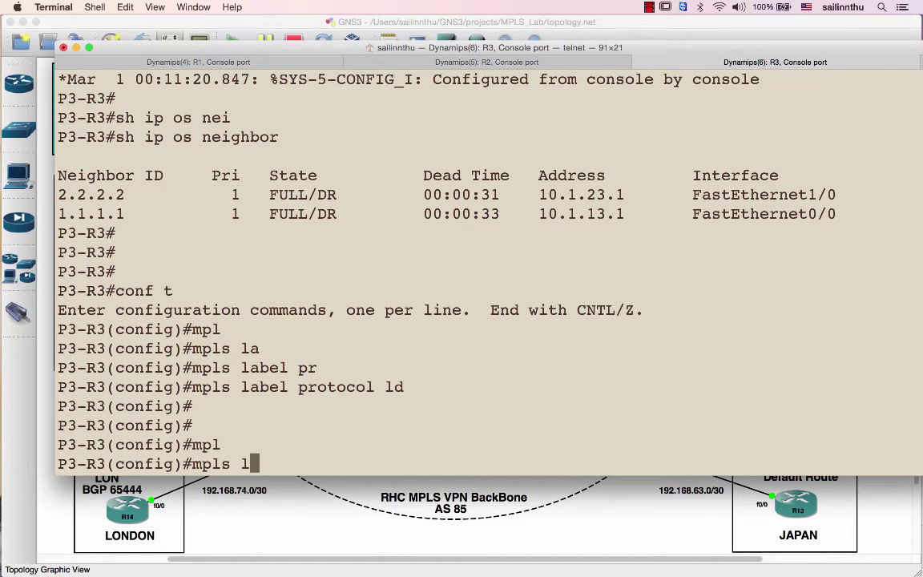
{"action": "key", "text": "Tab"}
{"action": "type", "text": "rou"}
{"action": "key", "text": "Tab"}
{"action": "type", "text": "lo"}
{"action": "key", "text": "Tab"}
{"action": "type", "text": "0"}
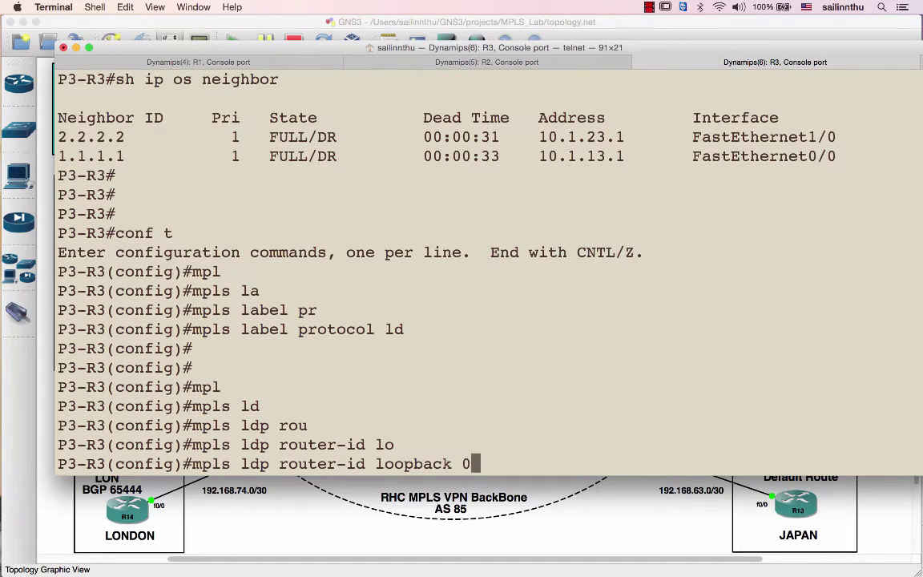
{"action": "type", "text": " fo"}
{"action": "key", "text": "Tab"}
{"action": "key", "text": "Return"}
Back on R1's console, begin the 'do sho run | i mpl' filter command
{"action": "key", "text": "super+shift+bracketleft"}
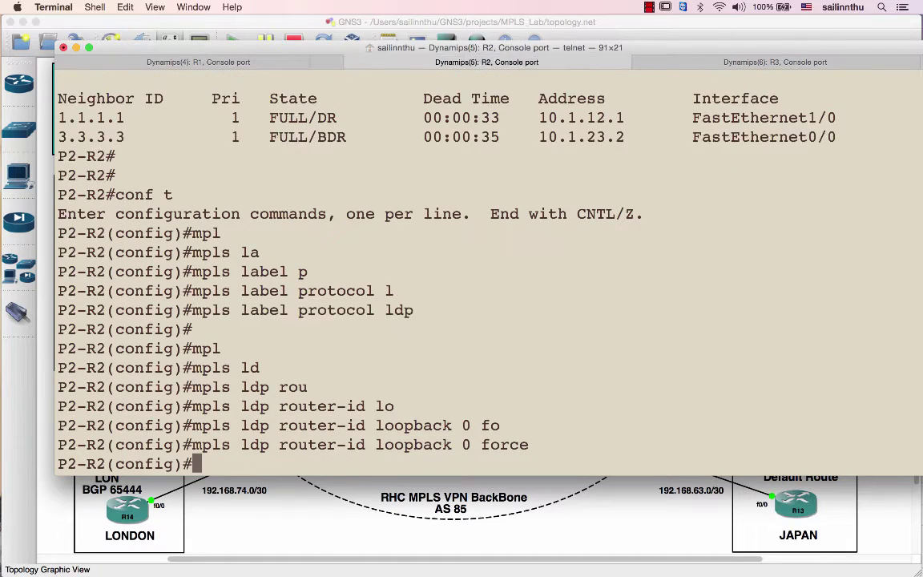
{"action": "key", "text": "super+shift+bracketleft"}
{"action": "key", "text": "Return"}
{"action": "key", "text": "Return"}
{"action": "key", "text": "Return"}
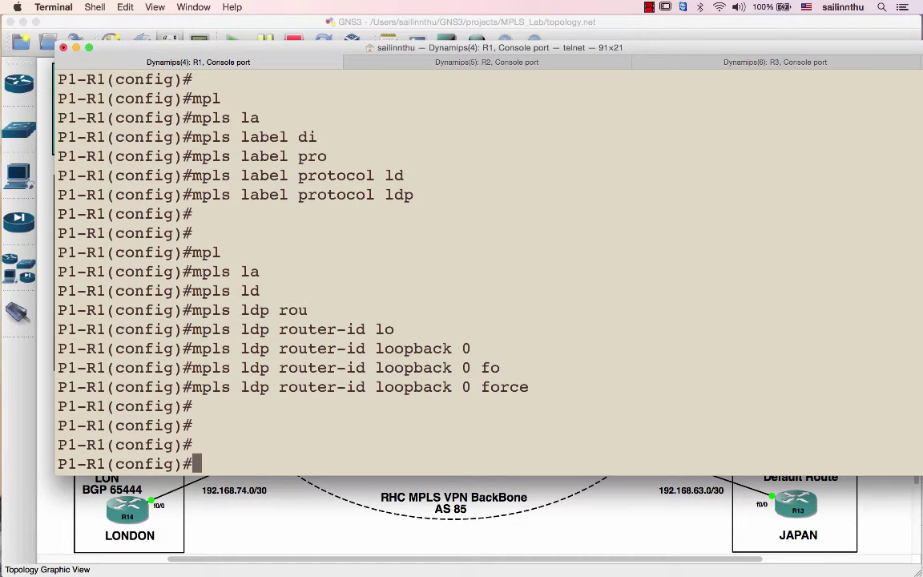
{"action": "type", "text": "do sho run | i mpl"}
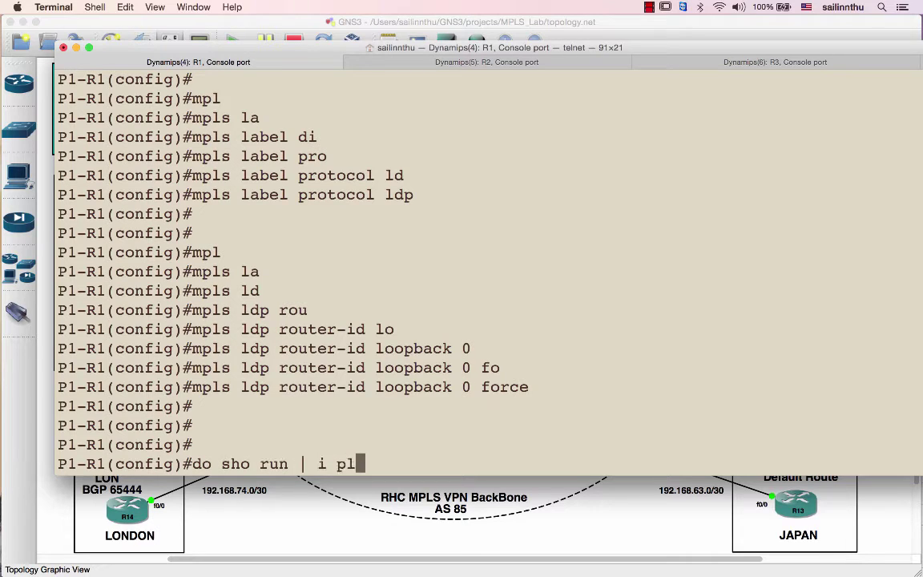
List R1's running-config lines containing 'mpls', then move the console aside to show the topology
{"action": "key", "text": "BackSpace"}
{"action": "key", "text": "BackSpace"}
{"action": "type", "text": "mpls"}
{"action": "key", "text": "Return"}
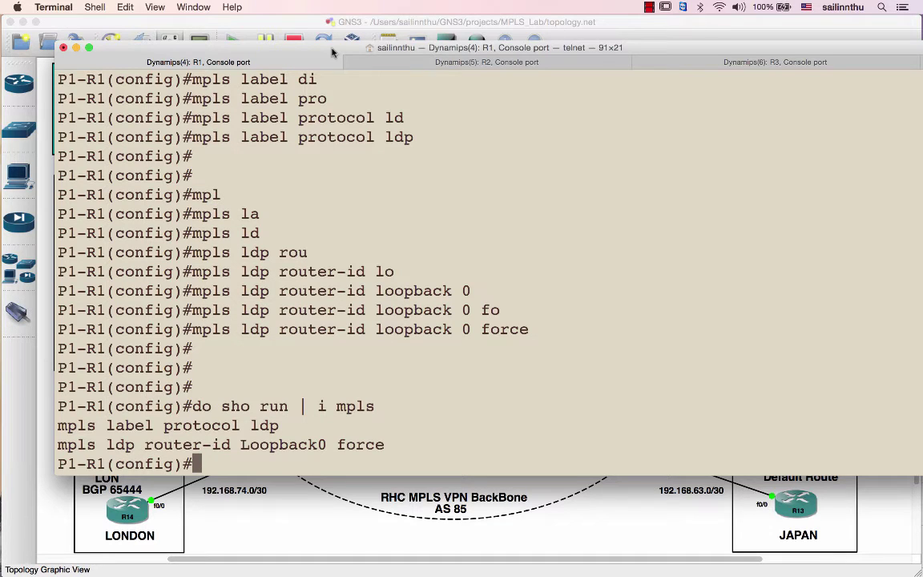
{"action": "left_click_drag", "start_coordinate": [302, 48], "coordinate": [917, 172]}
{"action": "left_click_drag", "start_coordinate": [799, 175], "coordinate": [834, 109]}
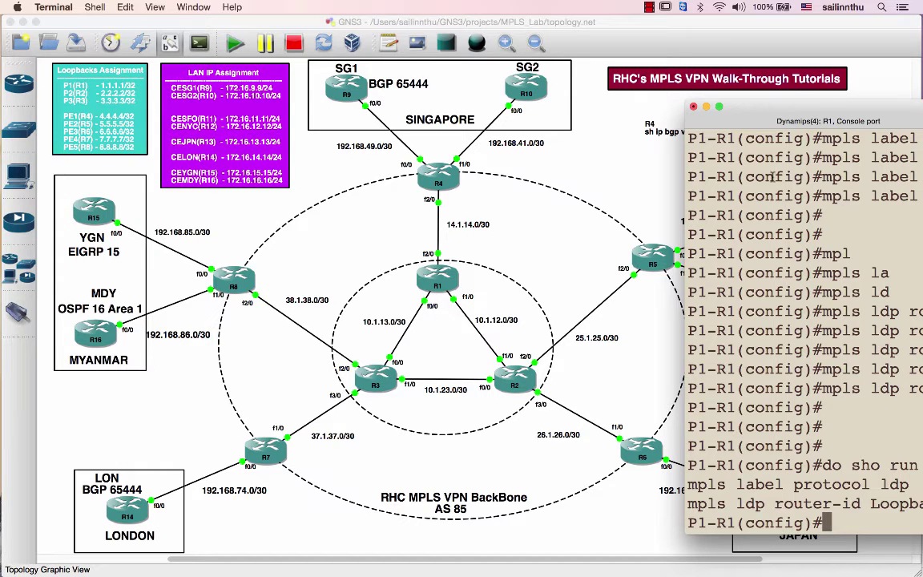
Enable 'mpls ip' on R1's interfaces f0/0 and f1/0
{"action": "left_click_drag", "start_coordinate": [859, 112], "coordinate": [727, 87]}
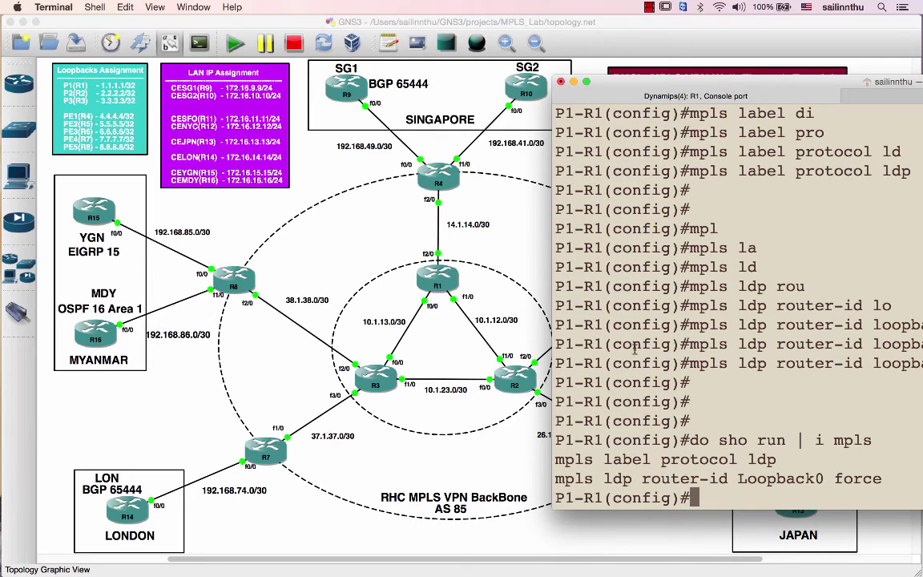
{"action": "type", "text": "int f0/0"}
{"action": "key", "text": "Return"}
{"action": "type", "text": "mpl"}
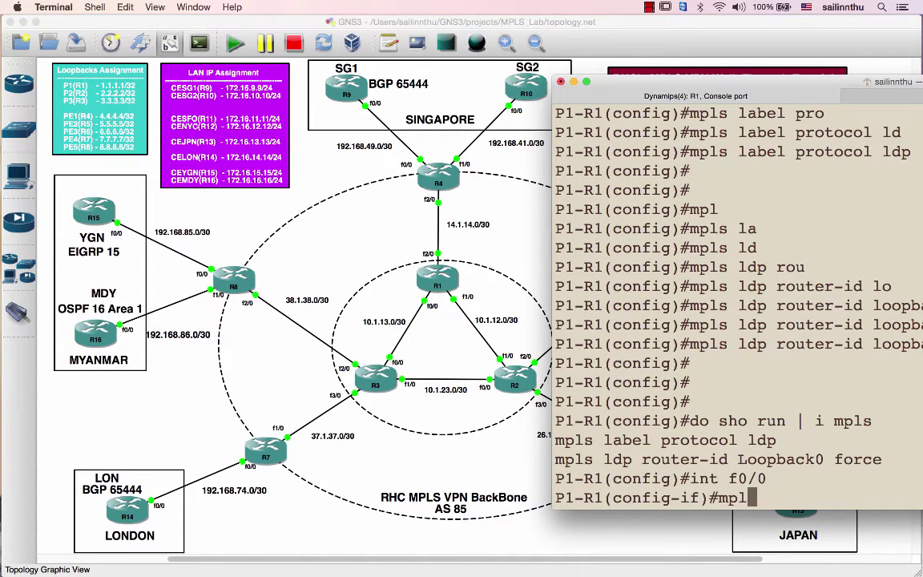
{"action": "key", "text": "Tab"}
{"action": "type", "text": "ip"}
{"action": "key", "text": "Tab"}
{"action": "key", "text": "Return"}
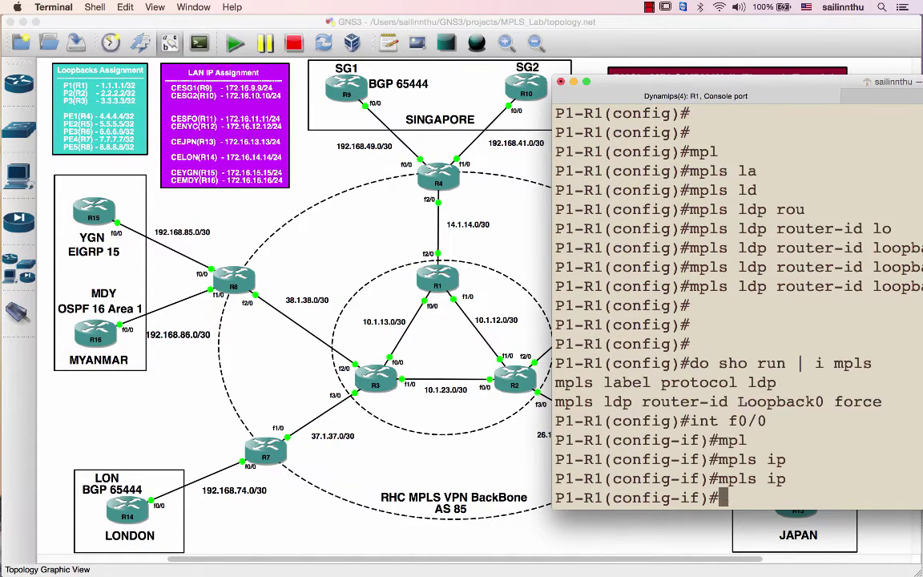
{"action": "type", "text": "int f1/0"}
{"action": "key", "text": "Return"}
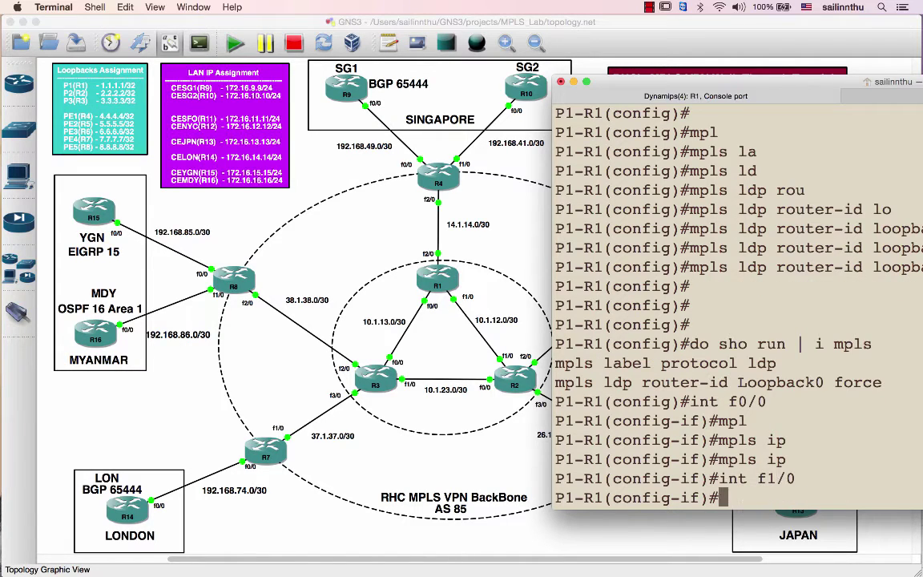
{"action": "type", "text": "mpls ip"}
{"action": "key", "text": "Return"}
Enable 'mpls ip' on R1's f2/0, end configuration, and reposition the console over the topology
{"action": "type", "text": "int"}
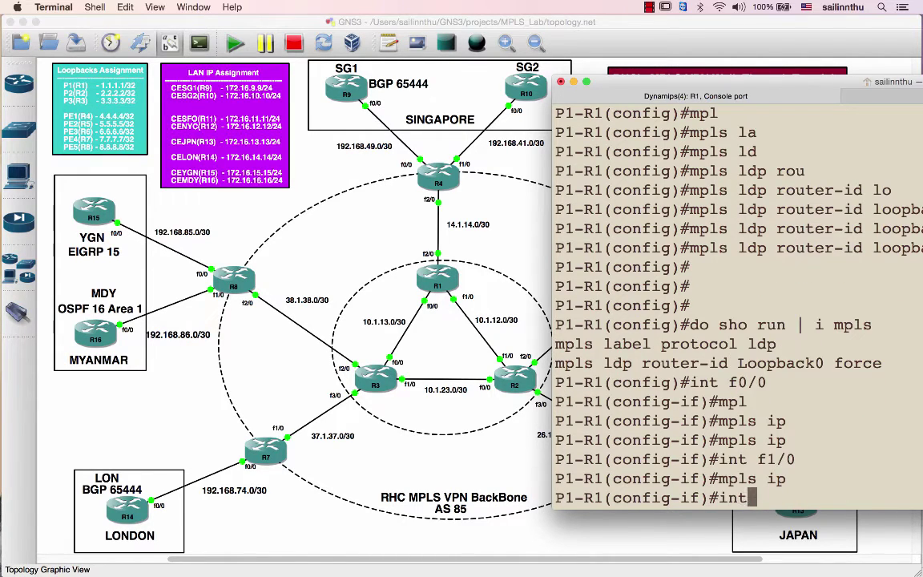
{"action": "type", "text": " f0/0"}
{"action": "key", "text": "BackSpace"}
{"action": "key", "text": "BackSpace"}
{"action": "key", "text": "BackSpace"}
{"action": "key", "text": "BackSpace"}
{"action": "key", "text": "BackSpace"}
{"action": "type", "text": "f2/0"}
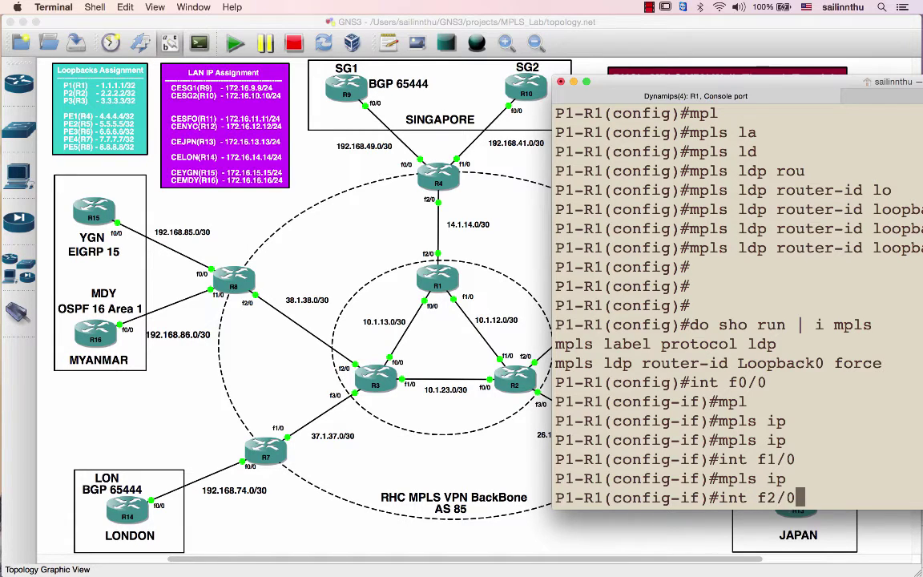
{"action": "key", "text": "Return"}
{"action": "type", "text": "mpls ip"}
{"action": "key", "text": "Return"}
{"action": "type", "text": "en"}
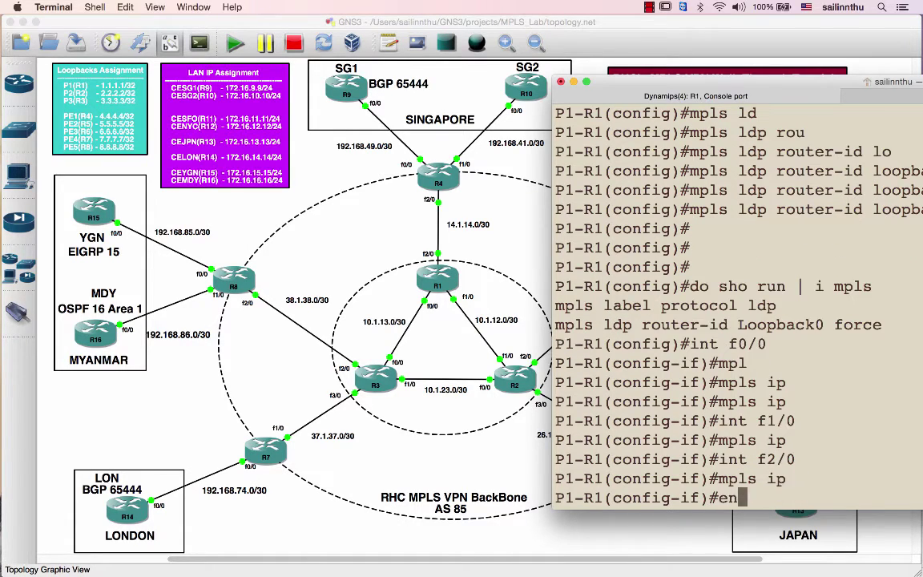
{"action": "type", "text": "d"}
{"action": "key", "text": "Return"}
{"action": "key", "text": "Return"}
{"action": "left_click_drag", "start_coordinate": [750, 74], "coordinate": [538, 522]}
{"action": "left_click_drag", "start_coordinate": [497, 454], "coordinate": [411, 420]}
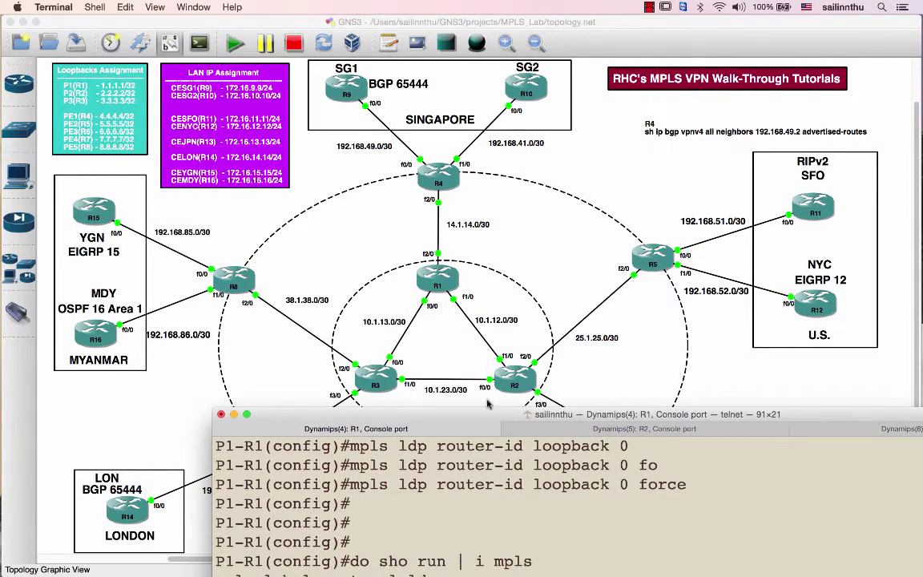
Open R2's console and enable 'mpls ip' on interfaces f0/0 and f1/0
{"action": "double_click", "coordinate": [517, 381]}
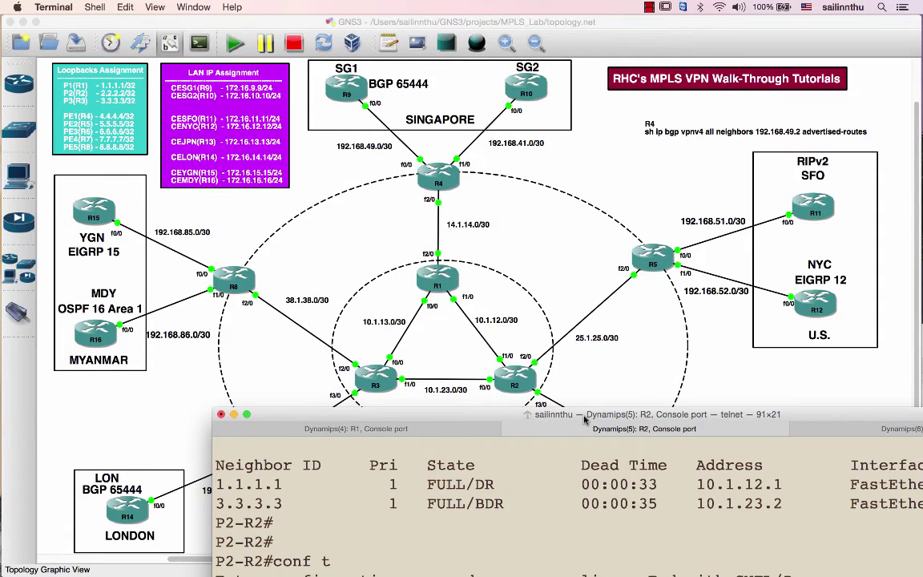
{"action": "left_click_drag", "start_coordinate": [584, 421], "coordinate": [465, 94]}
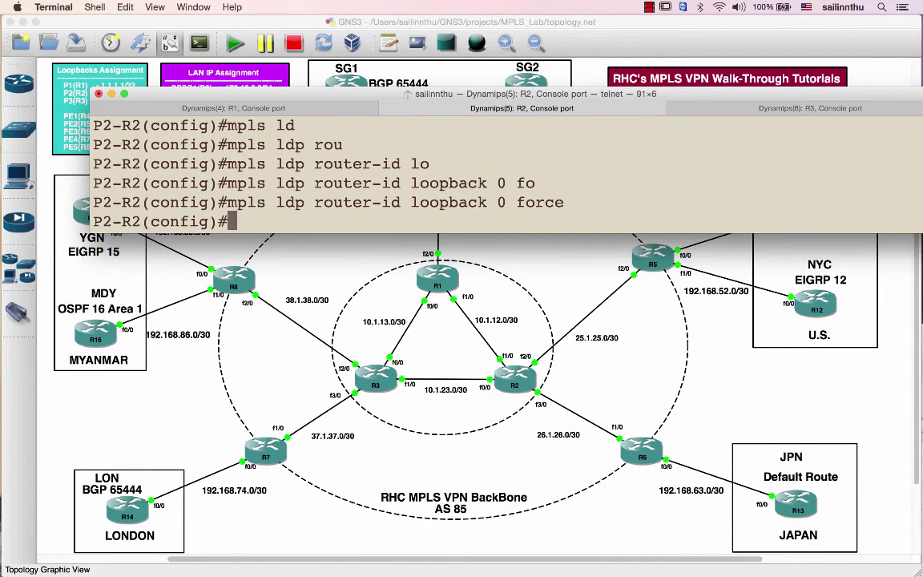
{"action": "type", "text": "int ff"}
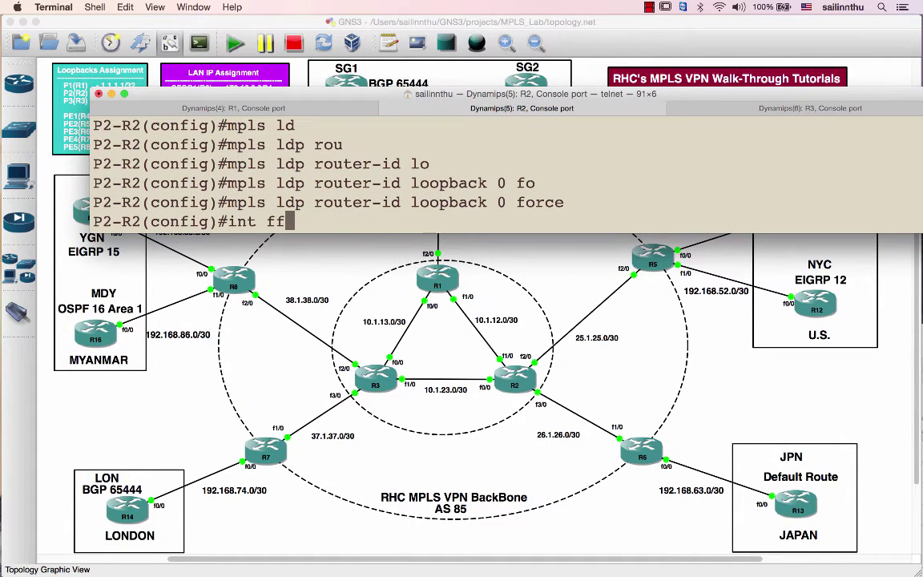
{"action": "key", "text": "BackSpace"}
{"action": "type", "text": "0/0"}
{"action": "key", "text": "Return"}
{"action": "type", "text": "mp"}
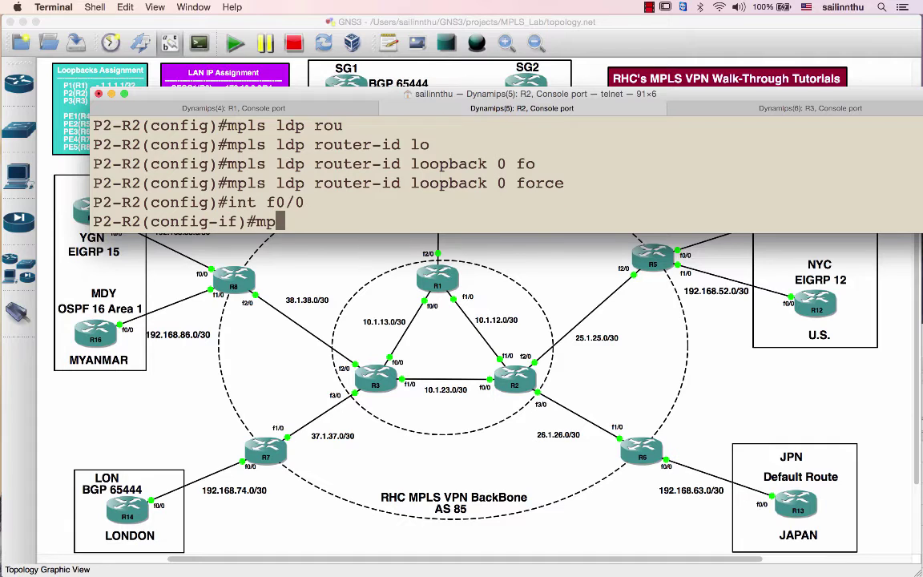
{"action": "type", "text": "ls ip"}
{"action": "key", "text": "Return"}
{"action": "type", "text": "int f1/0"}
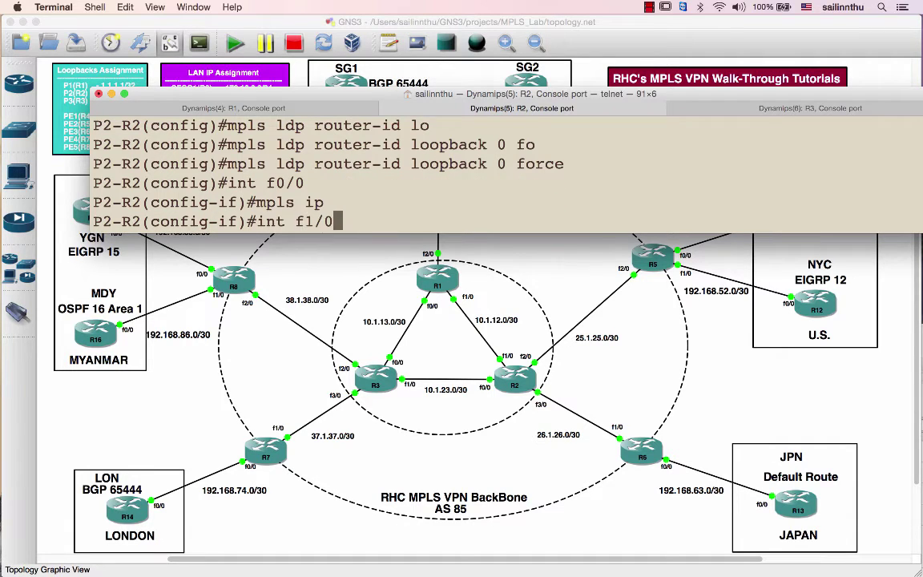
{"action": "key", "text": "Return"}
{"action": "type", "text": "mpl"}
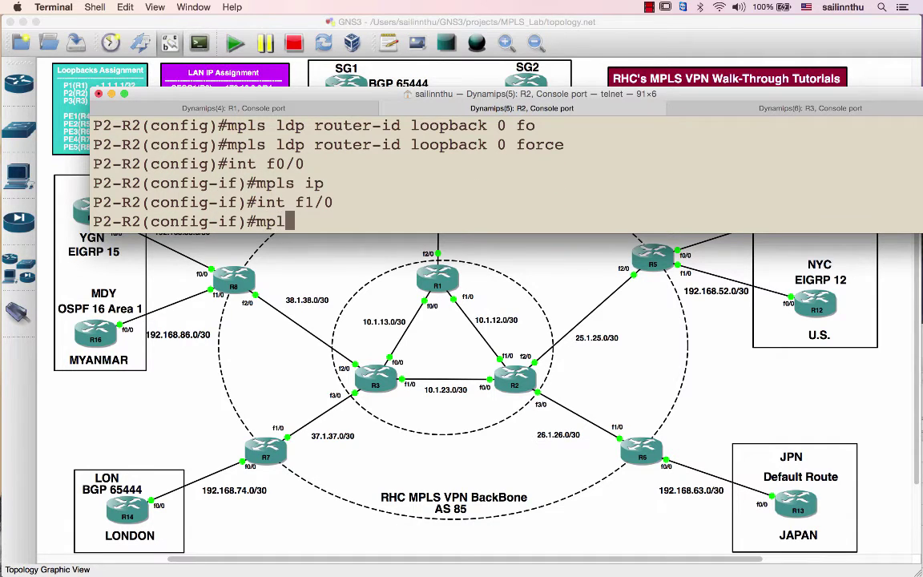
{"action": "type", "text": "s ip"}
{"action": "key", "text": "Return"}
Enable 'mpls ip' on R2's f2/0 and f3/0, highlight the LDP neighbor-up message, then go to R3
{"action": "type", "text": "int f2/0"}
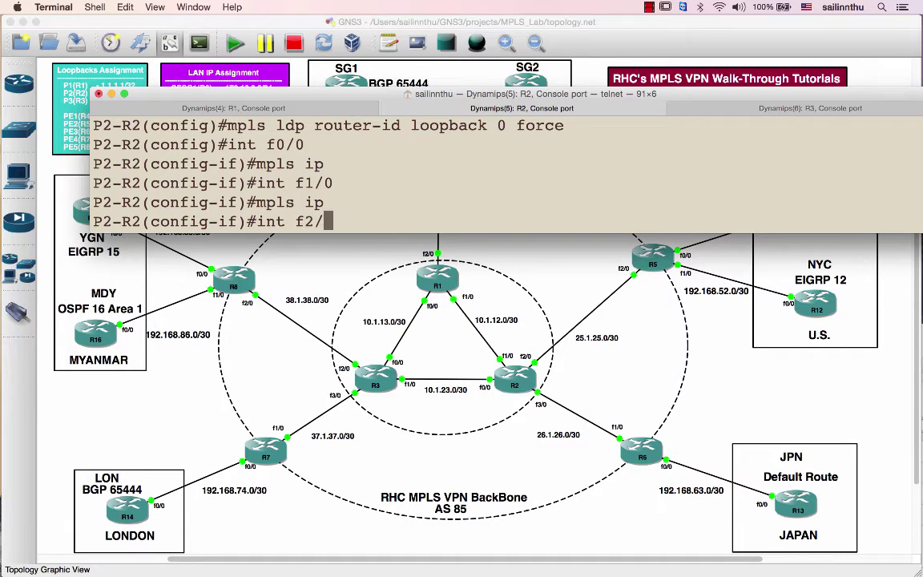
{"action": "key", "text": "Return"}
{"action": "type", "text": "mpls ip"}
{"action": "key", "text": "Return"}
{"action": "type", "text": "in"}
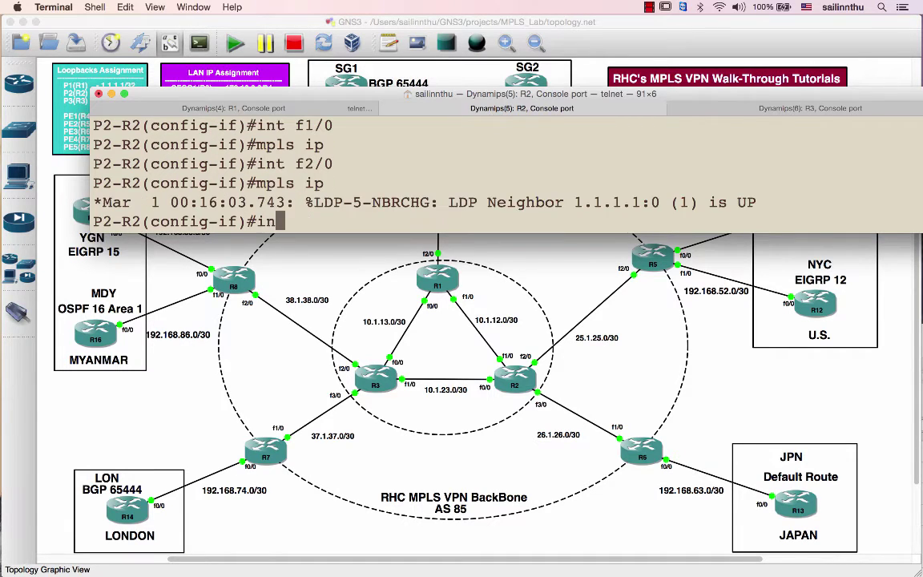
{"action": "type", "text": "t f3/0"}
{"action": "key", "text": "Return"}
{"action": "type", "text": "mpls ip"}
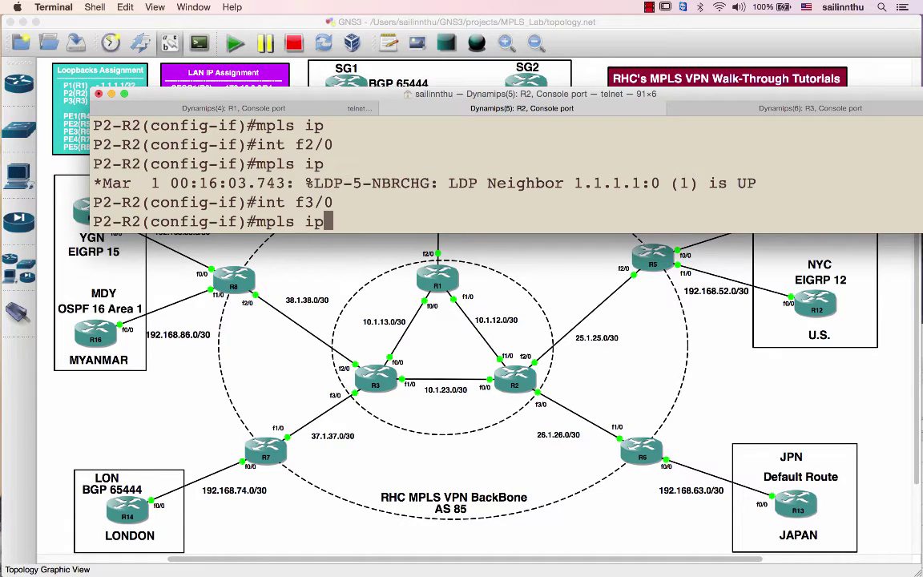
{"action": "key", "text": "Return"}
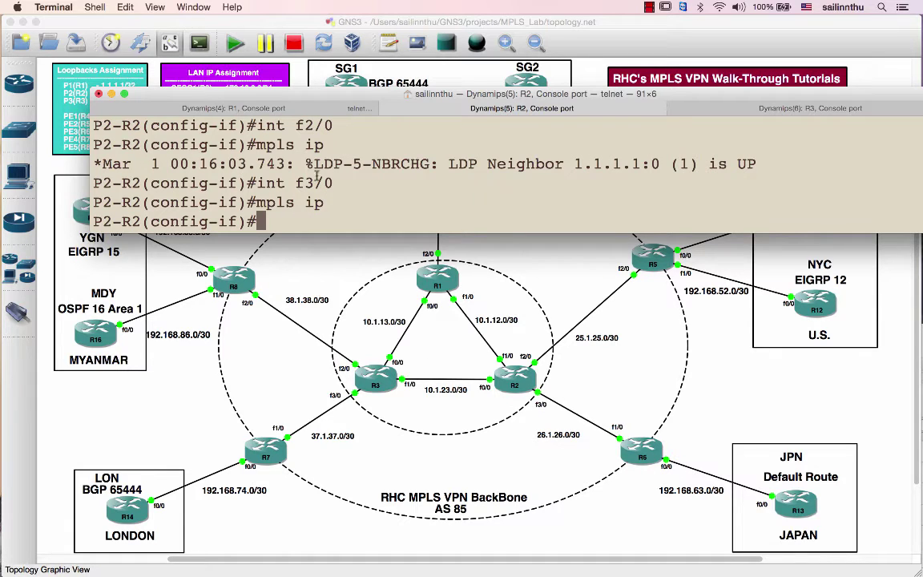
{"action": "left_click_drag", "start_coordinate": [313, 158], "coordinate": [769, 163]}
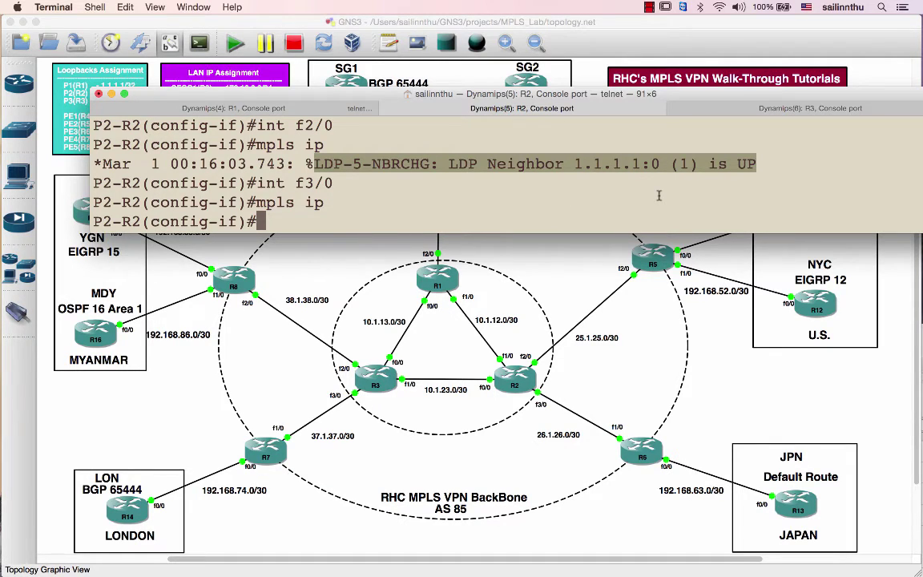
{"action": "key", "text": "super+shift+bracketright"}
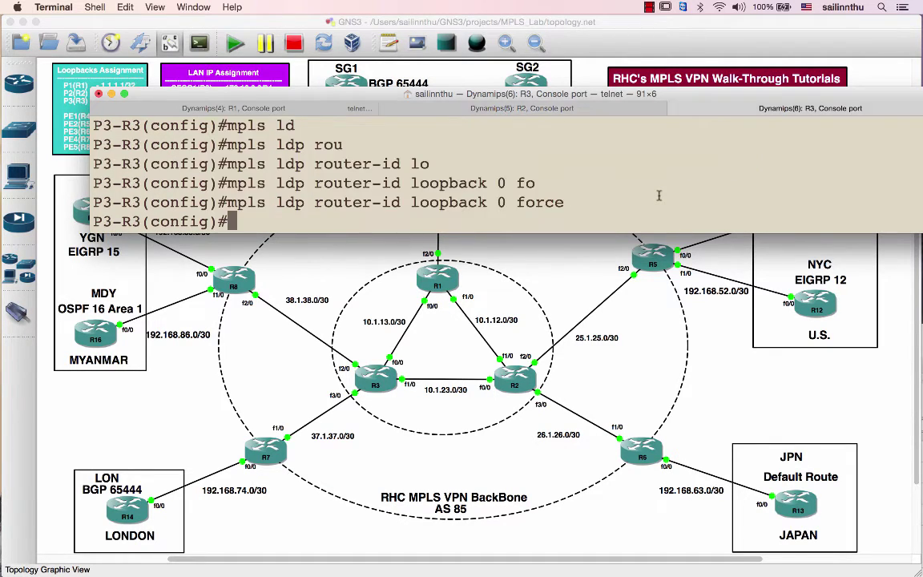
{"action": "key", "text": "Return"}
{"action": "key", "text": "Return"}
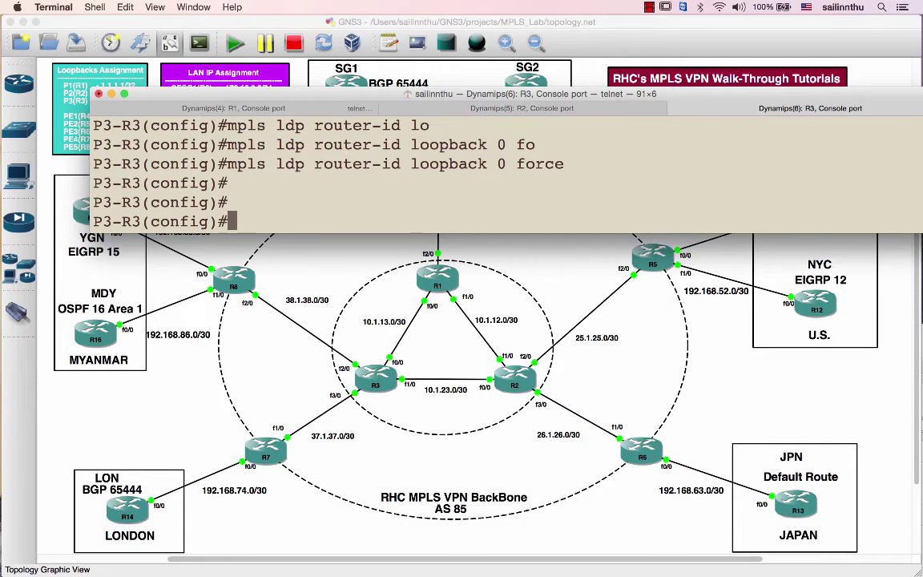
Enable mpls ip on R3's interfaces f0/0 and f1/0
{"action": "type", "text": "int"}
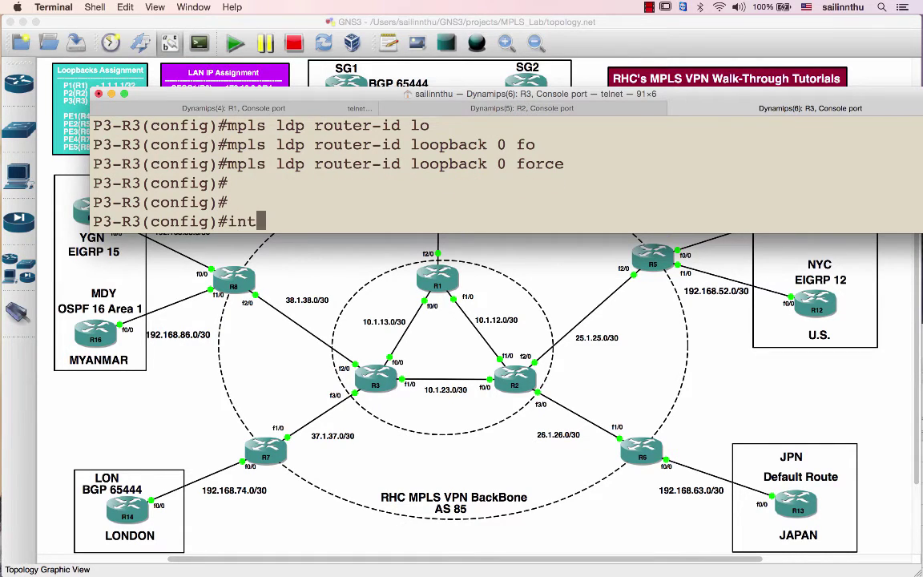
{"action": "type", "text": " f0/0"}
{"action": "key", "text": "Return"}
{"action": "type", "text": "mpl"}
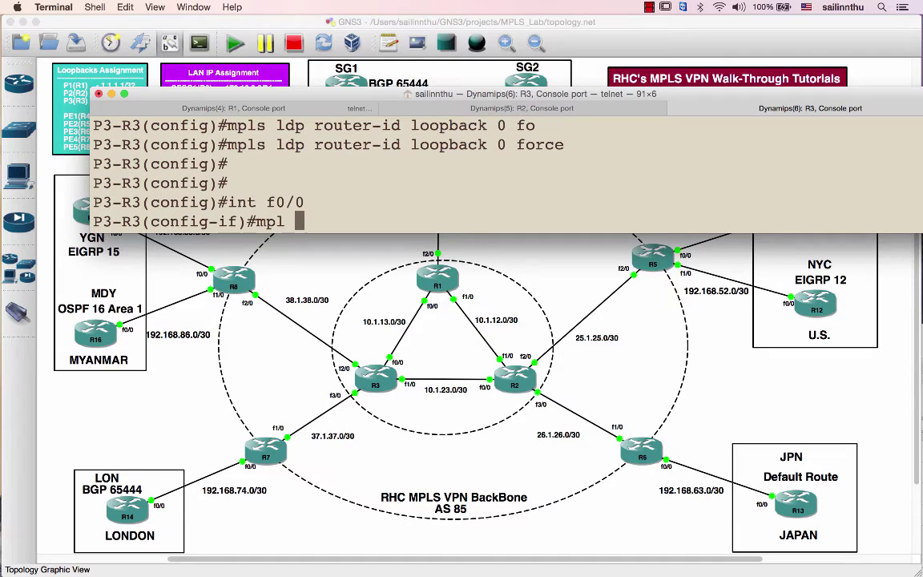
{"action": "type", "text": " ip"}
{"action": "key", "text": "Return"}
{"action": "type", "text": "int f1/0"}
{"action": "key", "text": "Return"}
{"action": "type", "text": "mpl ip"}
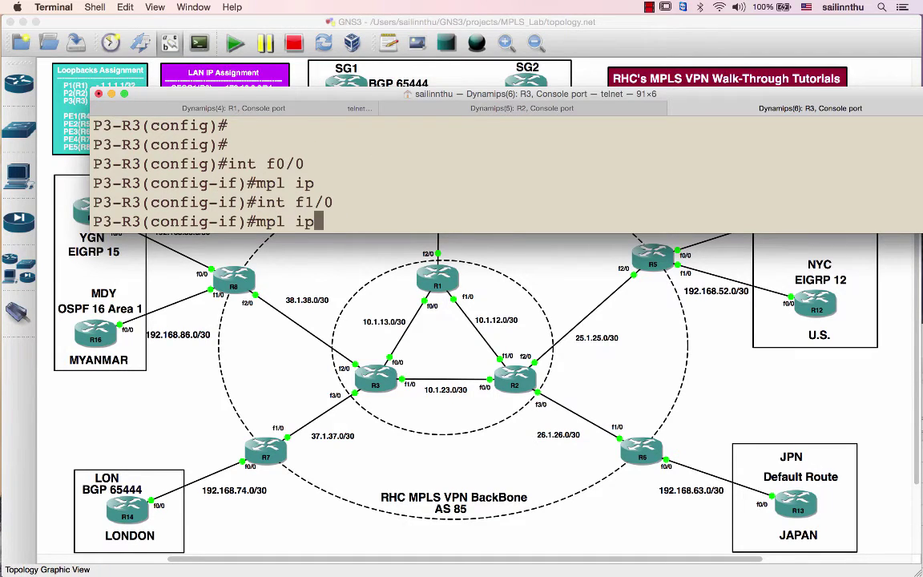
{"action": "key", "text": "Return"}
Enable mpls ip on R3's f2/0 and f3/0, then end configuration mode
{"action": "type", "text": "int f2/0"}
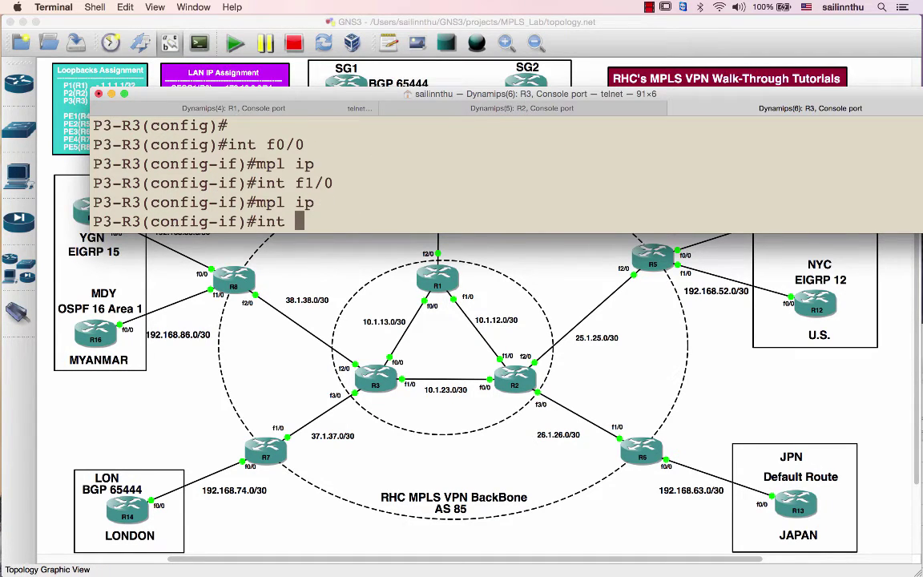
{"action": "key", "text": "Return"}
{"action": "type", "text": "mpls ip"}
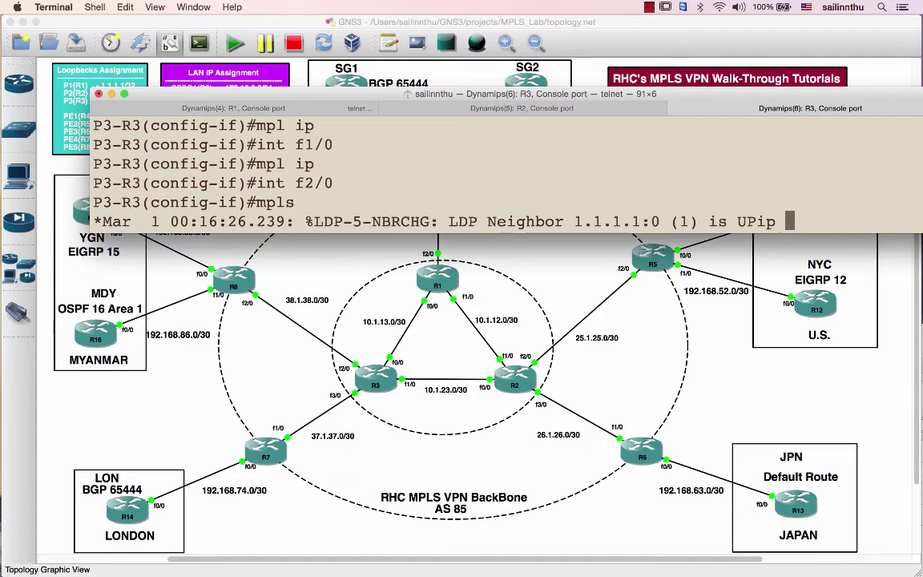
{"action": "key", "text": "Return"}
{"action": "key", "text": "Return"}
{"action": "type", "text": "int f3/0"}
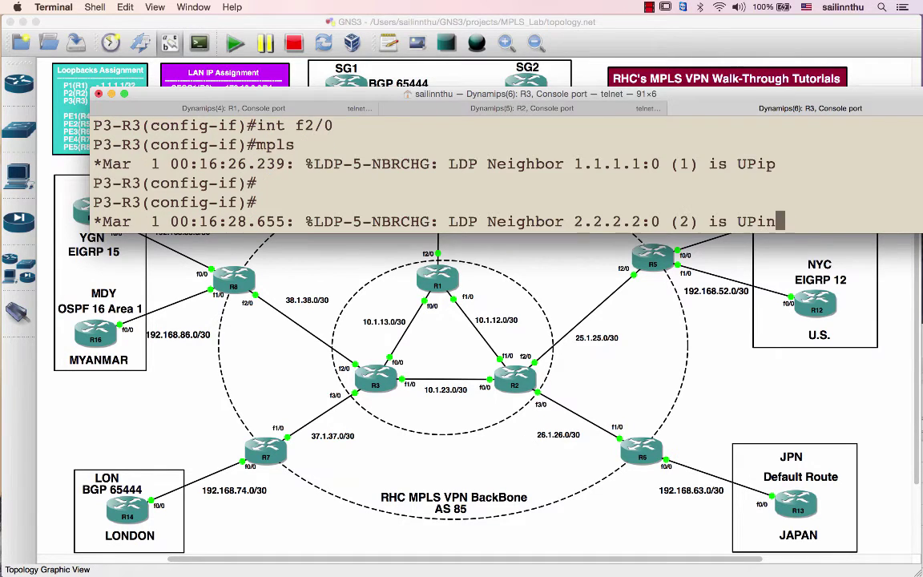
{"action": "key", "text": "Return"}
{"action": "type", "text": "mpls ip"}
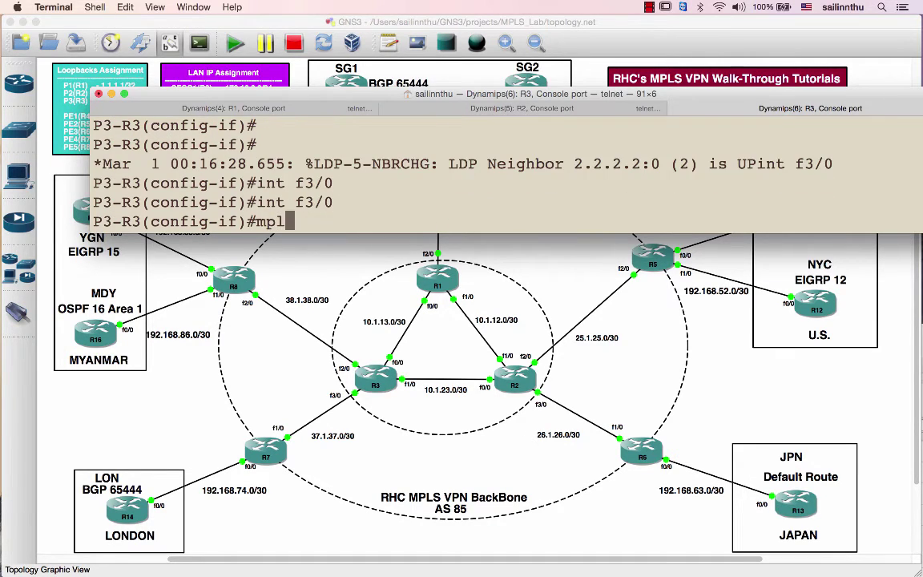
{"action": "key", "text": "Return"}
{"action": "type", "text": "end"}
{"action": "key", "text": "Return"}
{"action": "key", "text": "Return"}
{"action": "key", "text": "Return"}
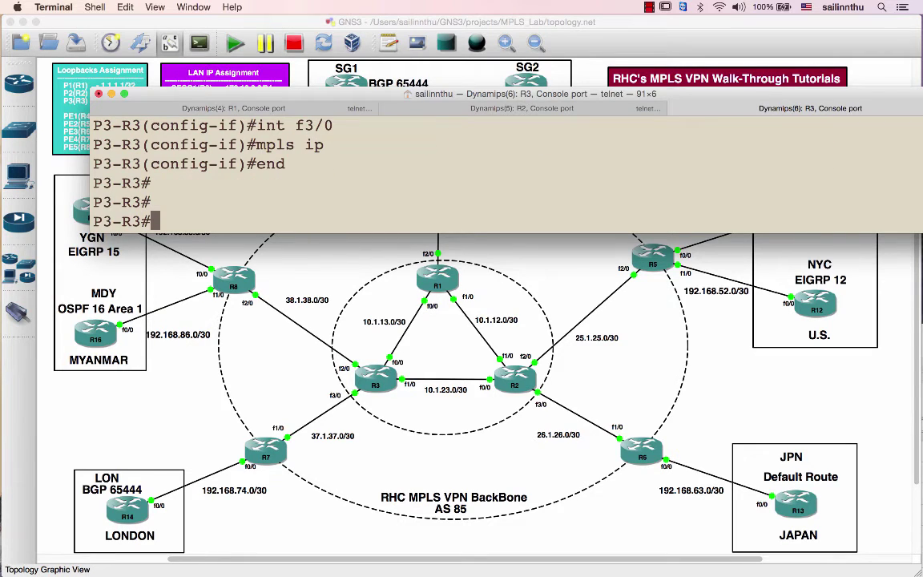
Run 'sho run | i mpls' on R1 and highlight the LDP label protocol and Loopback0 router-id lines
{"action": "left_click", "coordinate": [281, 107]}
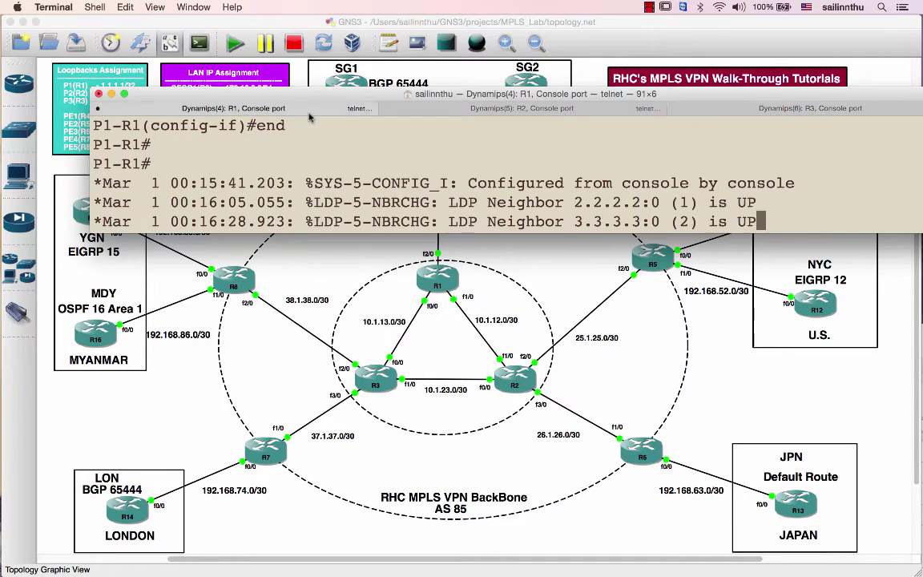
{"action": "key", "text": "Return"}
{"action": "key", "text": "Return"}
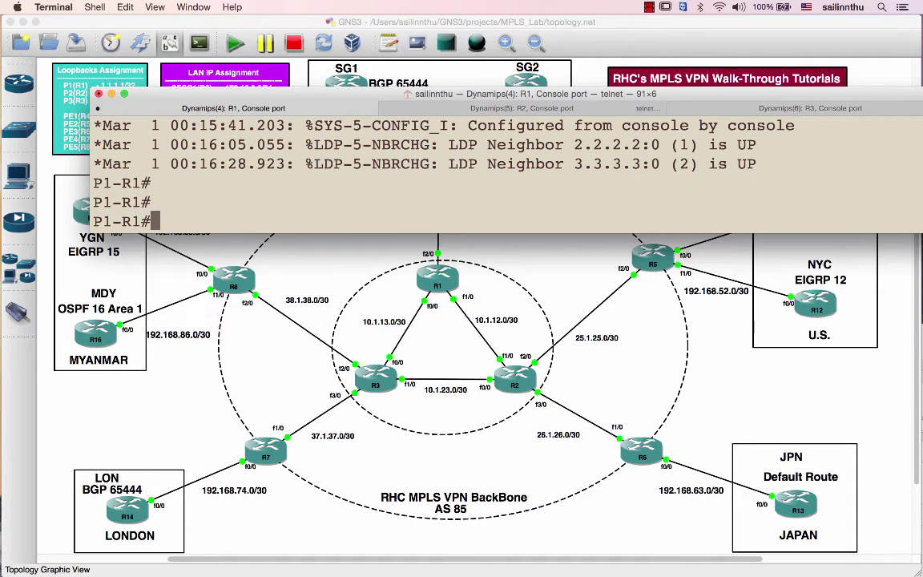
{"action": "key", "text": "Return"}
{"action": "key", "text": "Return"}
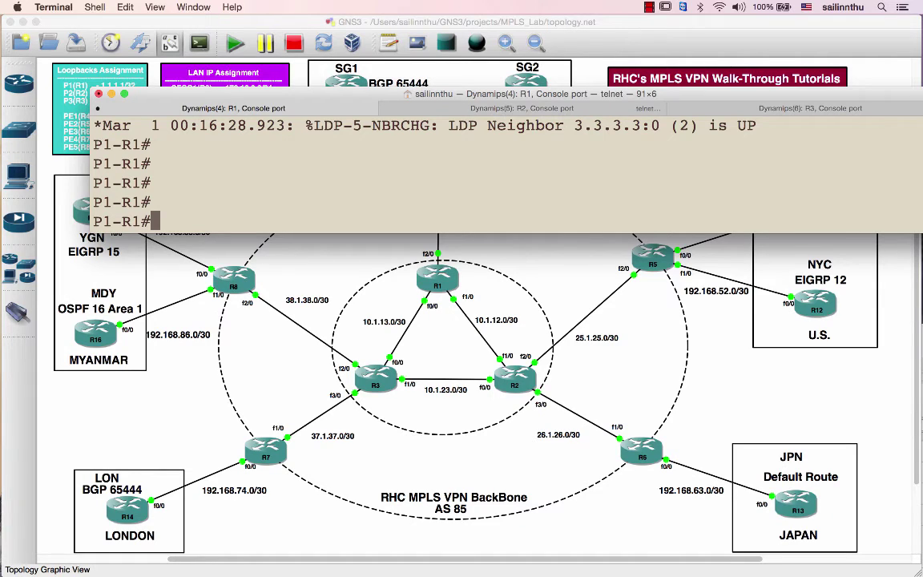
{"action": "key", "text": "Return"}
{"action": "type", "text": "sho ru"}
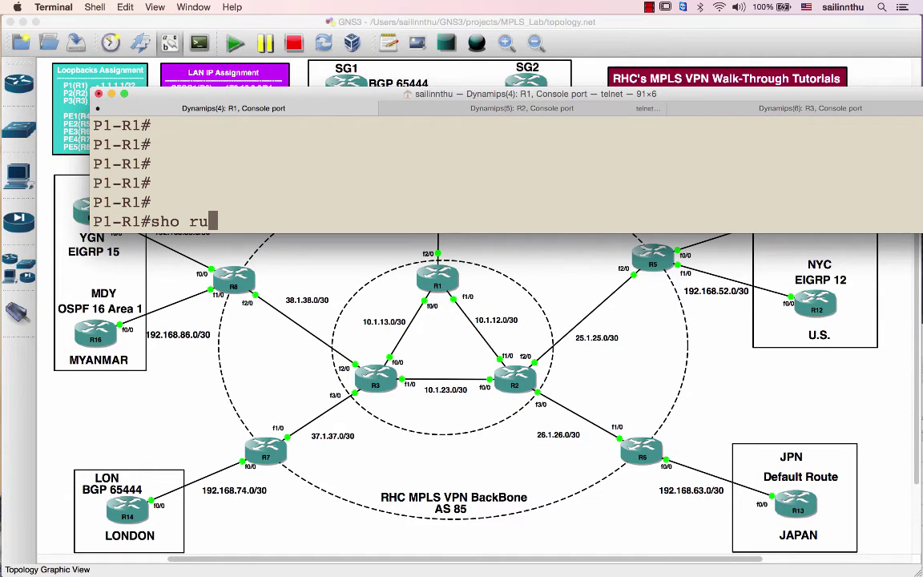
{"action": "type", "text": "n |"}
{"action": "type", "text": "i "}
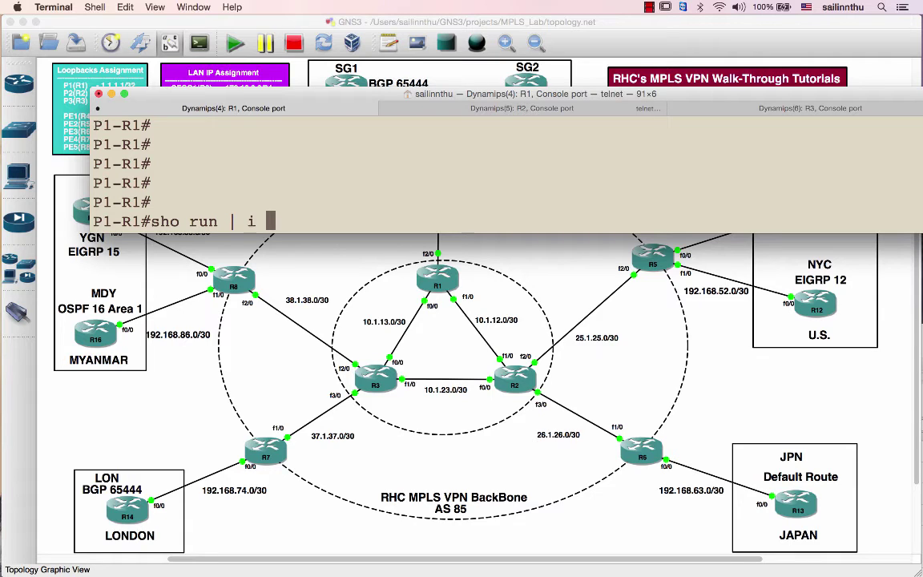
{"action": "type", "text": "mpls"}
{"action": "key", "text": "Return"}
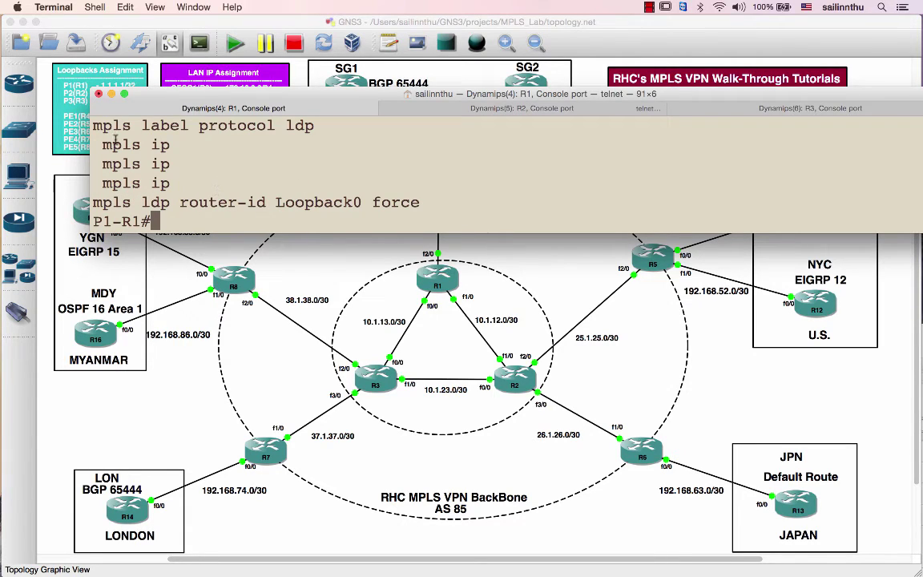
{"action": "left_click_drag", "start_coordinate": [93, 125], "coordinate": [318, 125]}
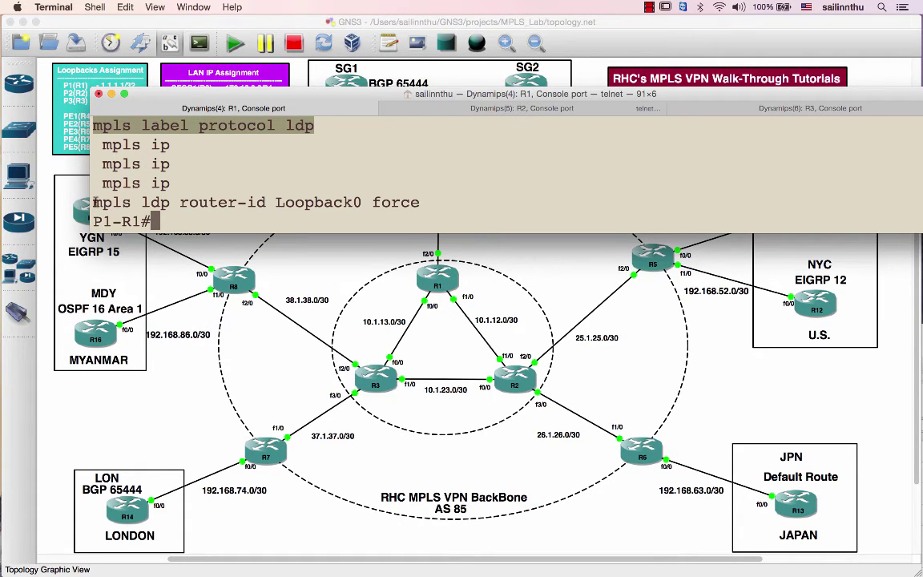
{"action": "left_click_drag", "start_coordinate": [93, 203], "coordinate": [417, 203]}
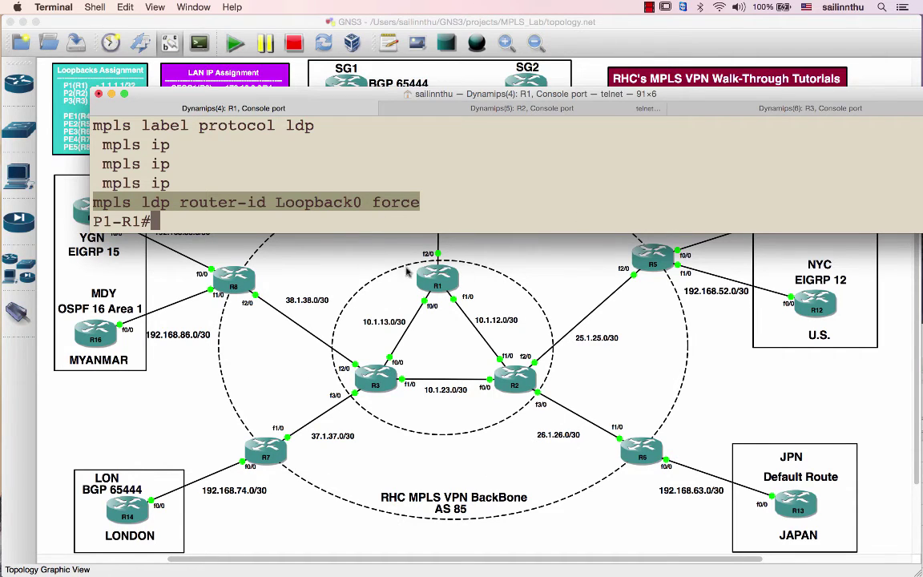
Leave configuration mode on R2 and R3 with end
{"action": "left_click", "coordinate": [491, 109]}
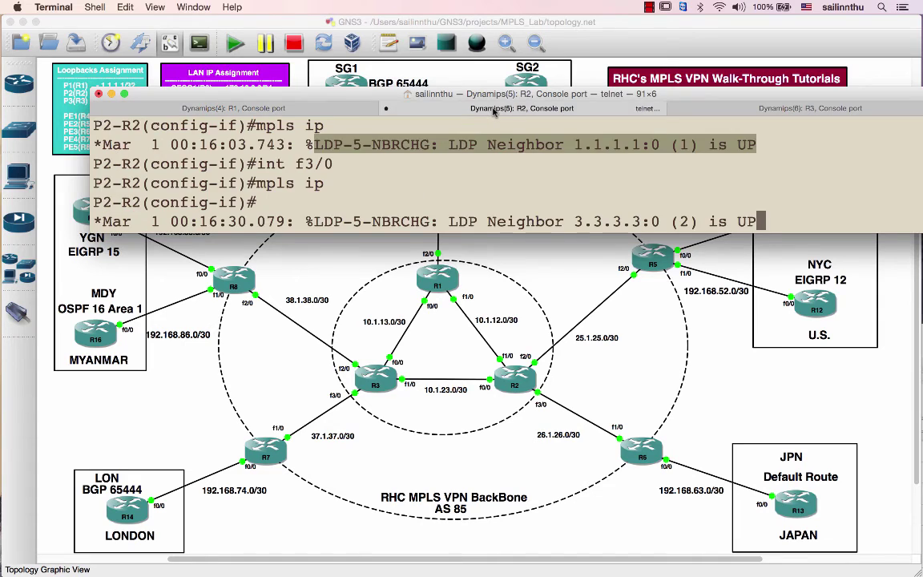
{"action": "key", "text": "Return"}
{"action": "type", "text": "end"}
{"action": "key", "text": "Return"}
{"action": "key", "text": "super+shift+bracketright"}
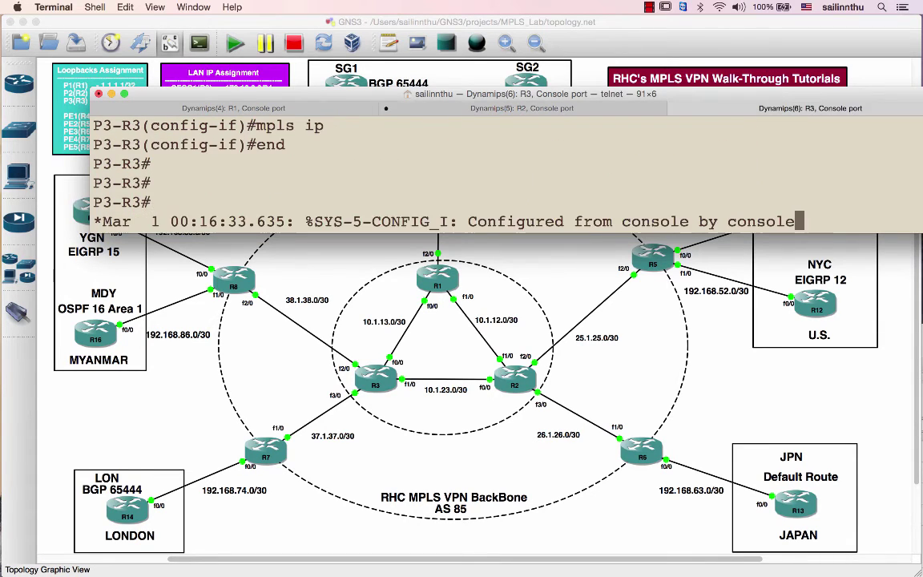
{"action": "key", "text": "Return"}
{"action": "key", "text": "Return"}
{"action": "type", "text": "e"}
{"action": "key", "text": "BackSpace"}
{"action": "key", "text": "Return"}
{"action": "key", "text": "Return"}
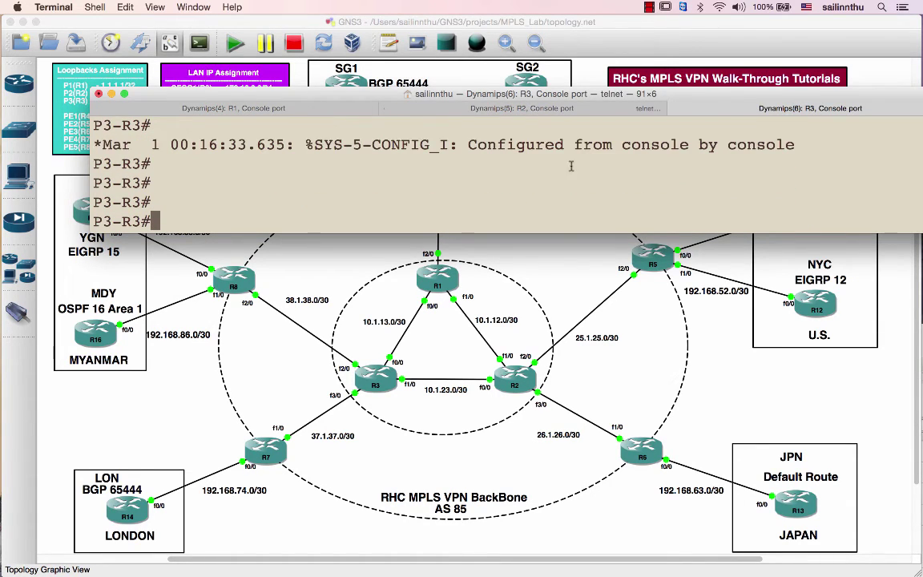
Enlarge the terminal and run 'show mpls interfaces' on R1
{"action": "left_click_drag", "start_coordinate": [501, 232], "coordinate": [498, 326]}
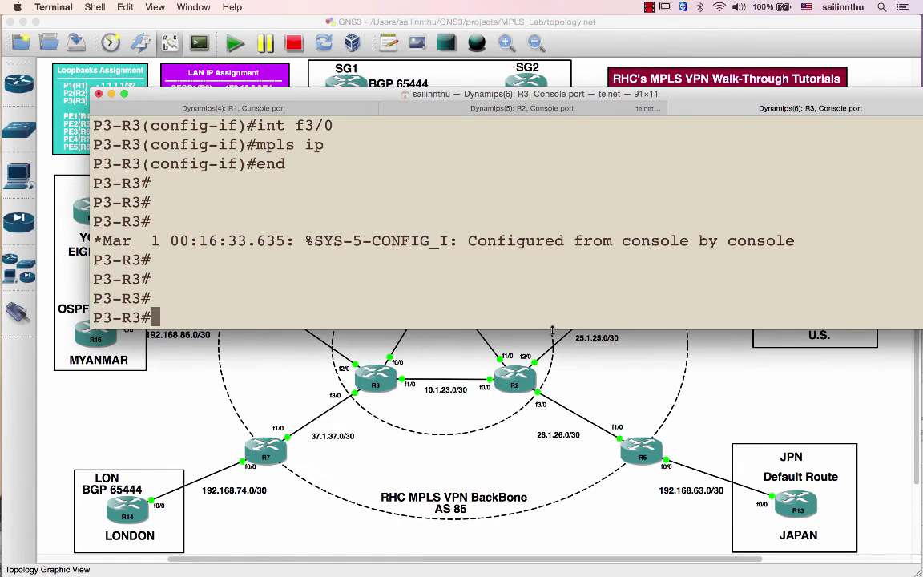
{"action": "left_click", "coordinate": [293, 107]}
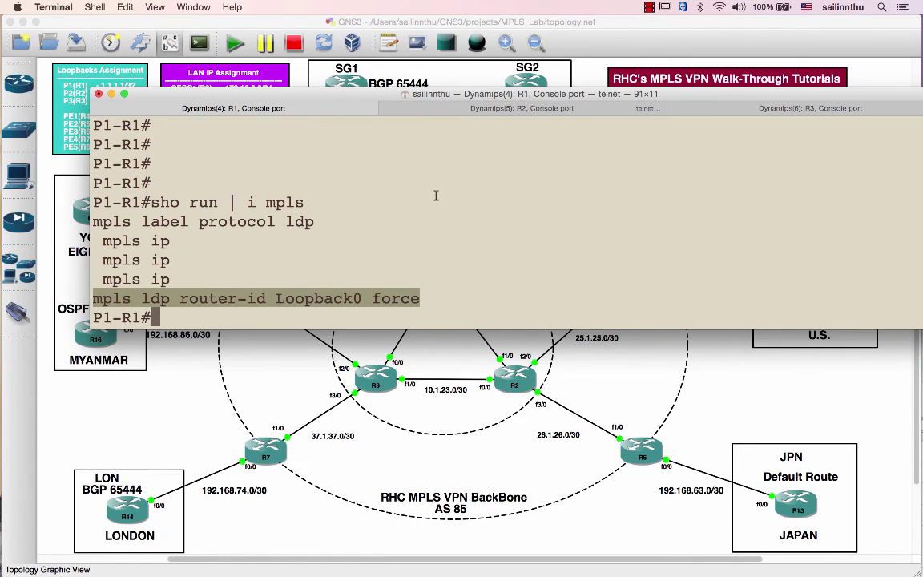
{"action": "key", "text": "Return"}
{"action": "key", "text": "Return"}
{"action": "key", "text": "Return"}
{"action": "key", "text": "Return"}
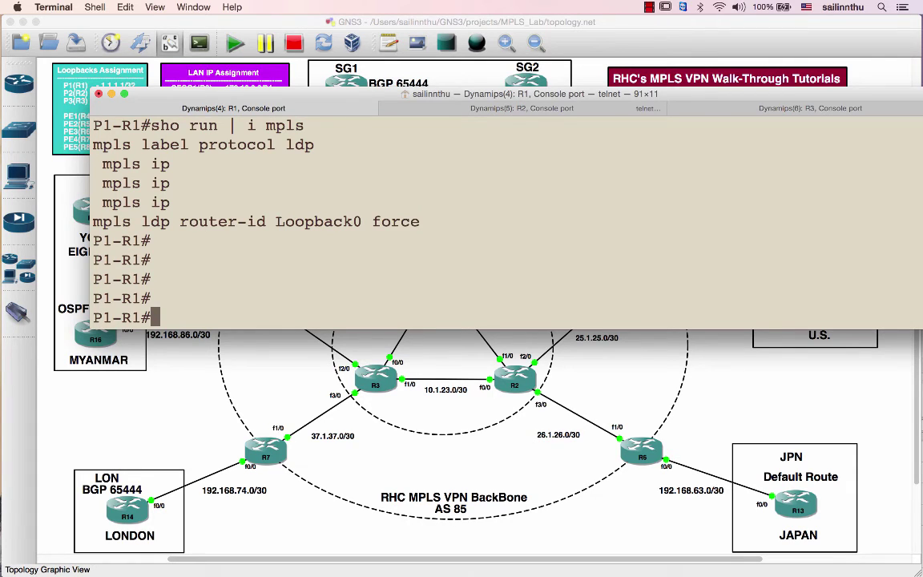
{"action": "type", "text": "show mpl"}
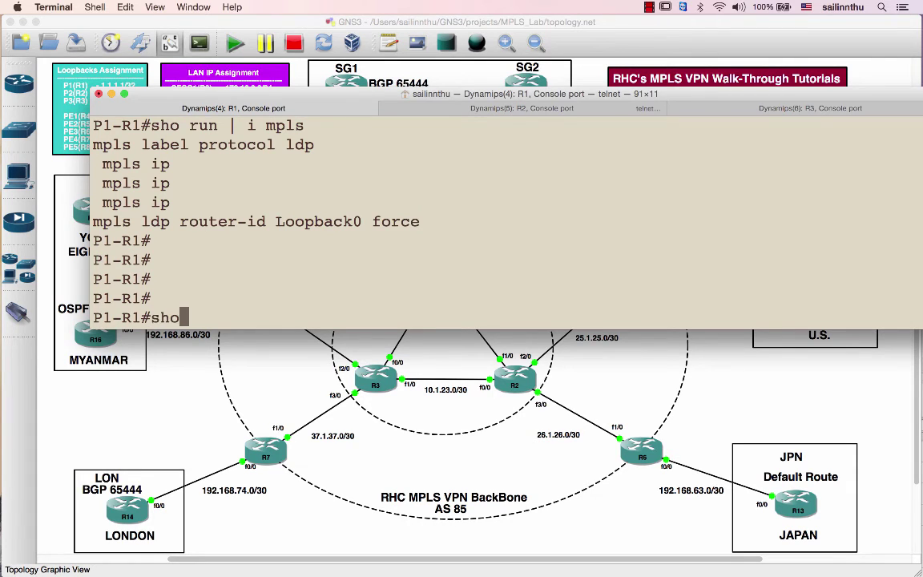
{"action": "key", "text": "Tab"}
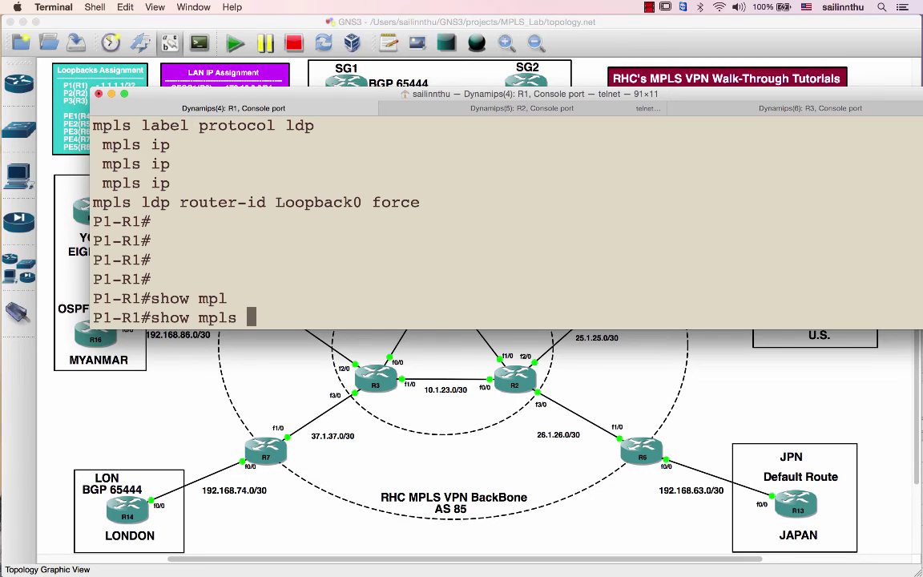
{"action": "type", "text": "inter"}
{"action": "key", "text": "Tab"}
{"action": "key", "text": "Return"}
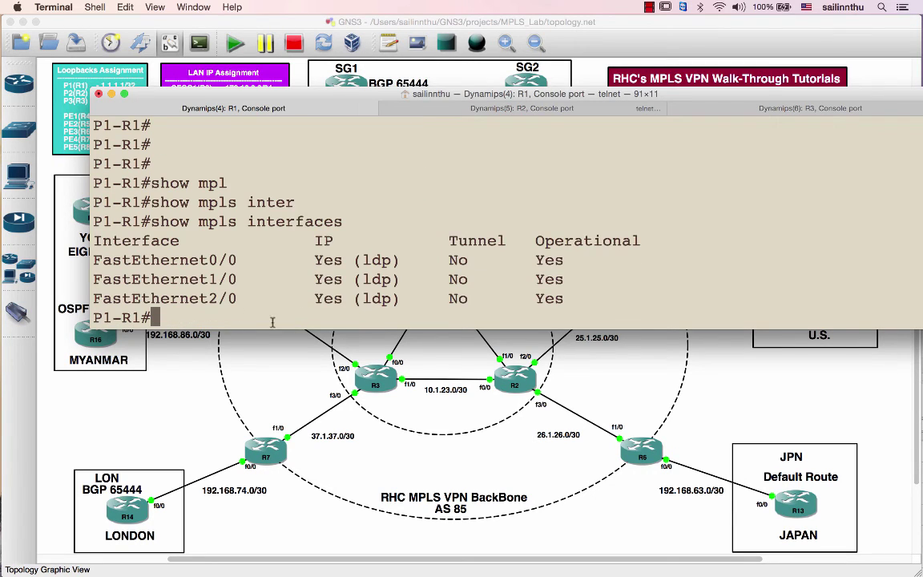
Highlight R1's three LDP-enabled FastEthernet rows 0/0, 1/0 and 2/0
{"action": "left_click_drag", "start_coordinate": [92, 260], "coordinate": [237, 293]}
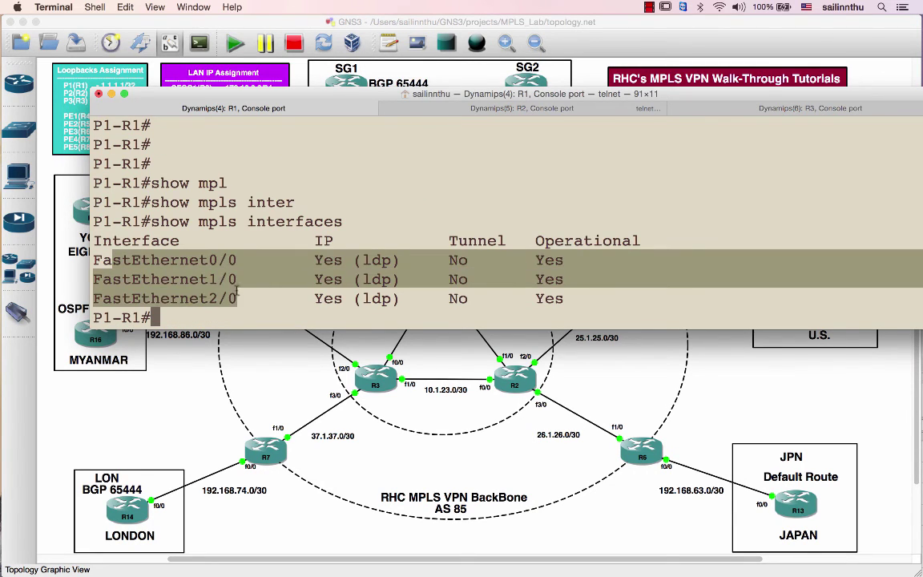
{"action": "left_click", "coordinate": [530, 277]}
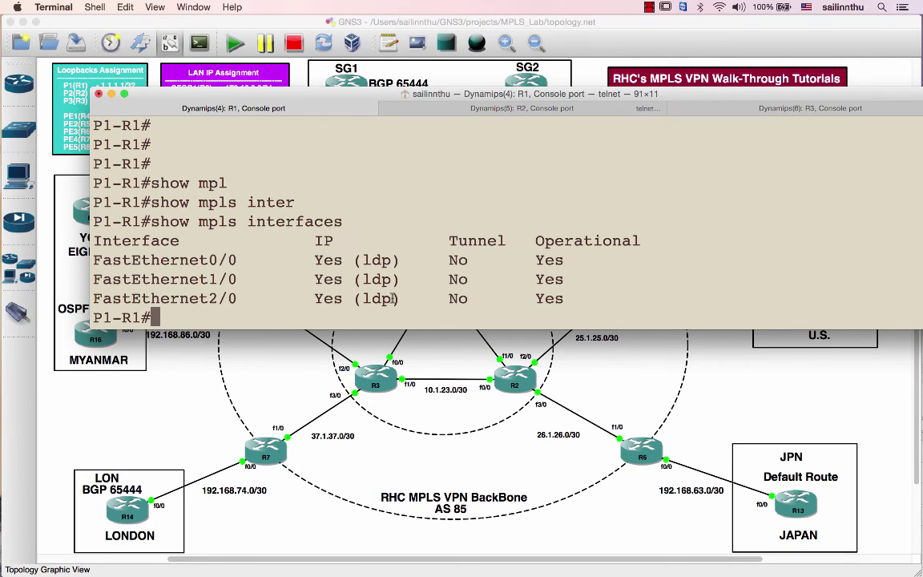
{"action": "key", "text": "super+shift+bracketright"}
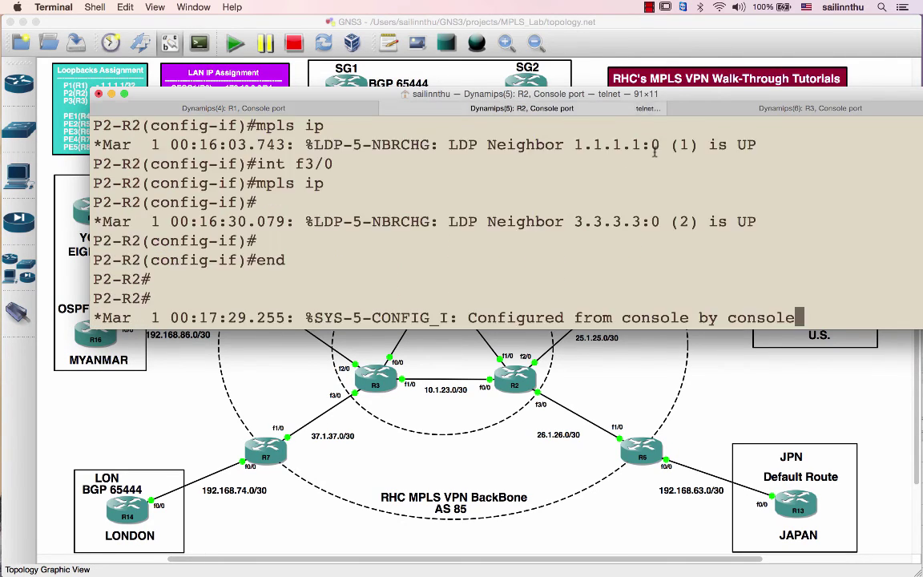
Run 'sh mpls interfaces' on R2 to list its four LDP-enabled FastEthernet interfaces
{"action": "key", "text": "Return"}
{"action": "type", "text": "sh ip"}
{"action": "key", "text": "BackSpace"}
{"action": "key", "text": "BackSpace"}
{"action": "key", "text": "BackSpace"}
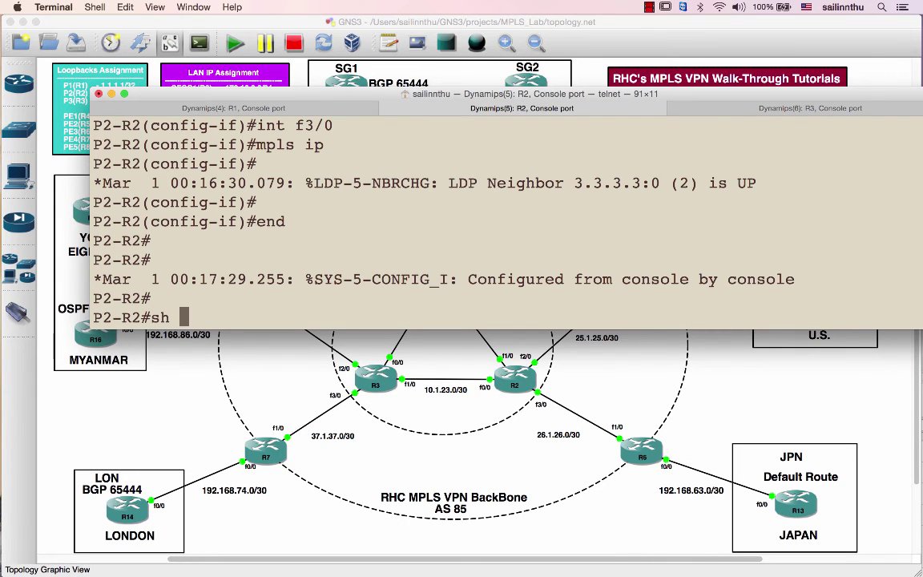
{"action": "type", "text": "mpls"}
{"action": "key", "text": "Tab"}
{"action": "type", "text": "inter"}
{"action": "key", "text": "Tab"}
{"action": "key", "text": "Return"}
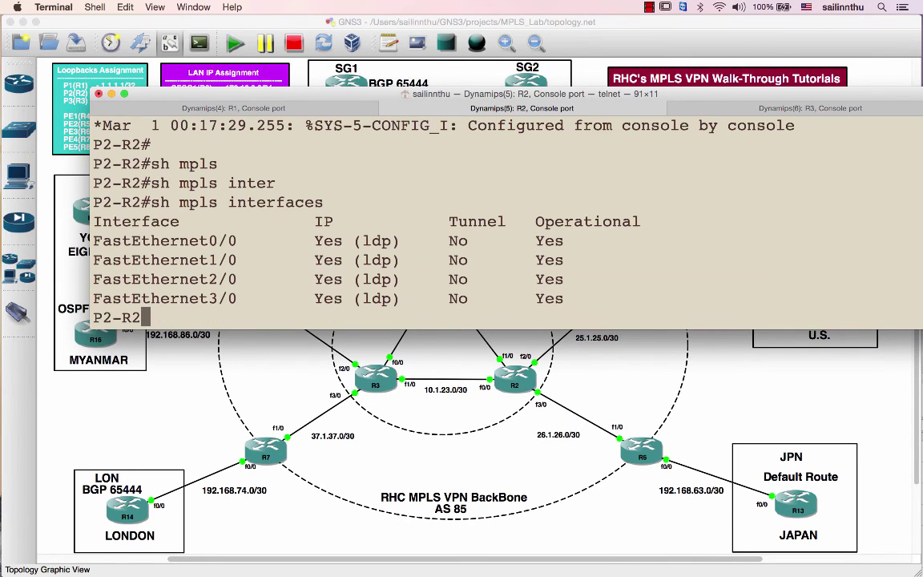
Run 'sh mpls interfaces' on R3, showing FastEthernet0/0–3/0 running LDP and operational
{"action": "key", "text": "super+shift+bracketright"}
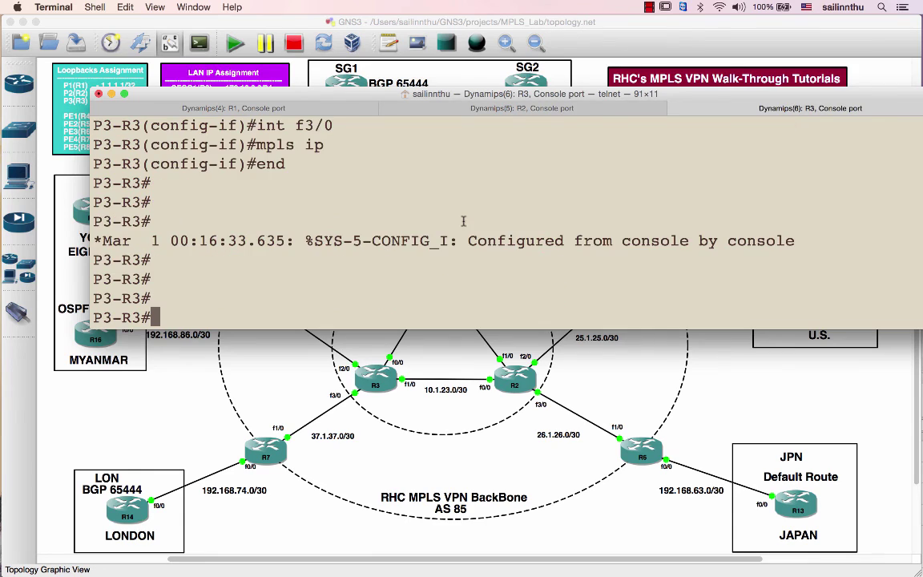
{"action": "key", "text": "Return"}
{"action": "key", "text": "Return"}
{"action": "type", "text": "sh "}
{"action": "type", "text": "ip"}
{"action": "key", "text": "BackSpace"}
{"action": "key", "text": "BackSpace"}
{"action": "type", "text": "mpl"}
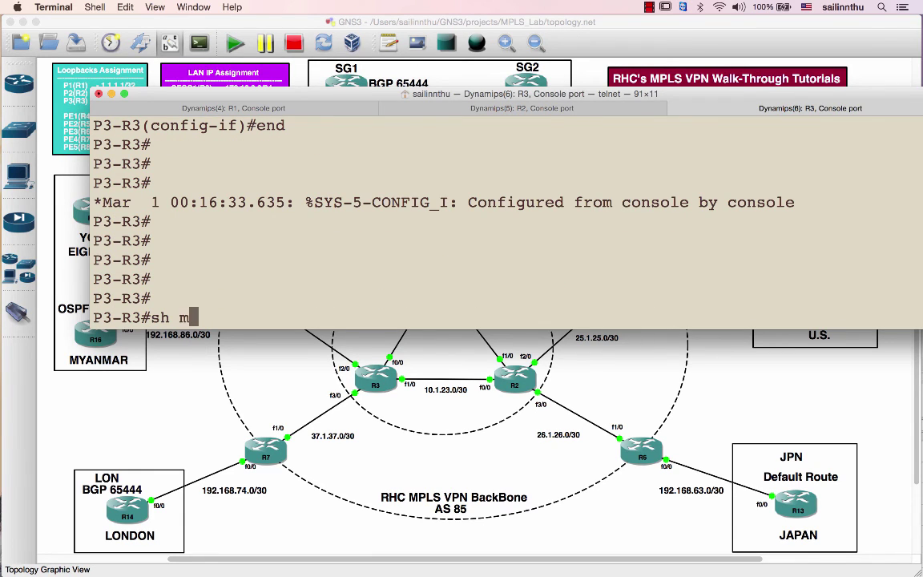
{"action": "key", "text": "Tab"}
{"action": "type", "text": "in"}
{"action": "key", "text": "Tab"}
{"action": "key", "text": "Return"}
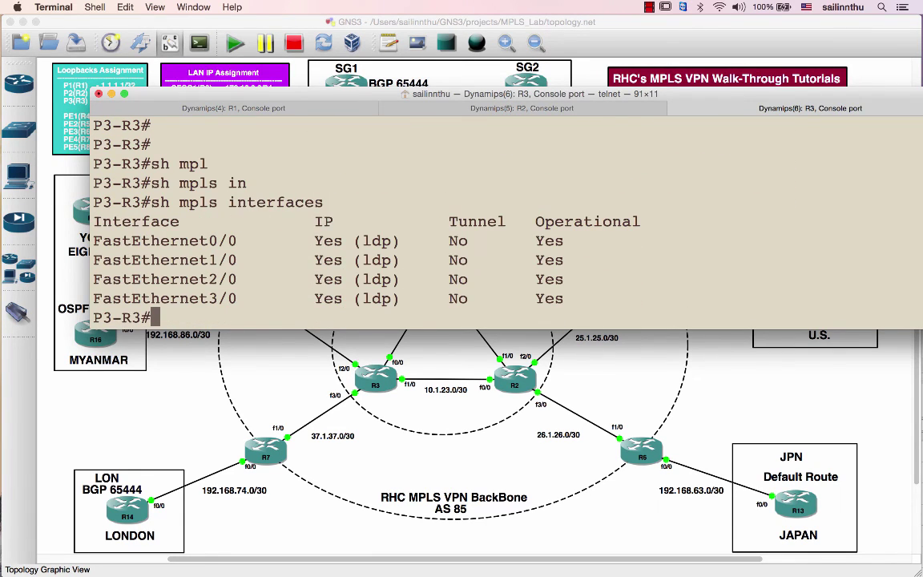
{"action": "left_click_drag", "start_coordinate": [417, 92], "coordinate": [438, 165]}
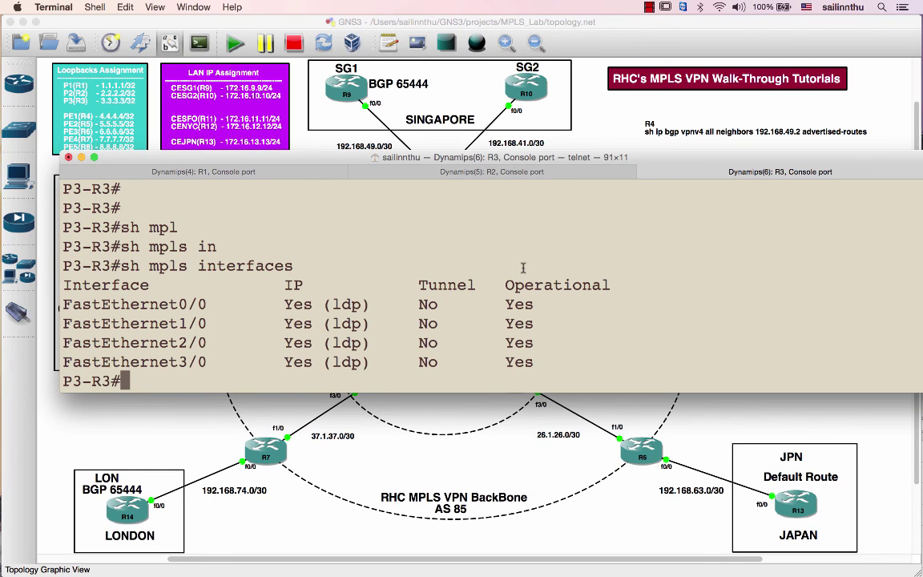
{"action": "left_click_drag", "start_coordinate": [310, 156], "coordinate": [464, 504]}
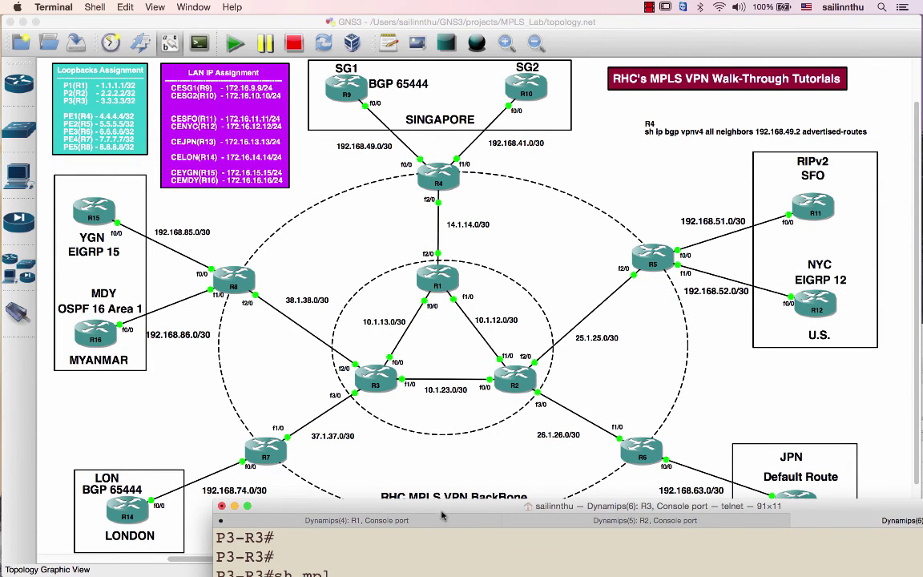
{"action": "left_click_drag", "start_coordinate": [459, 504], "coordinate": [284, 170]}
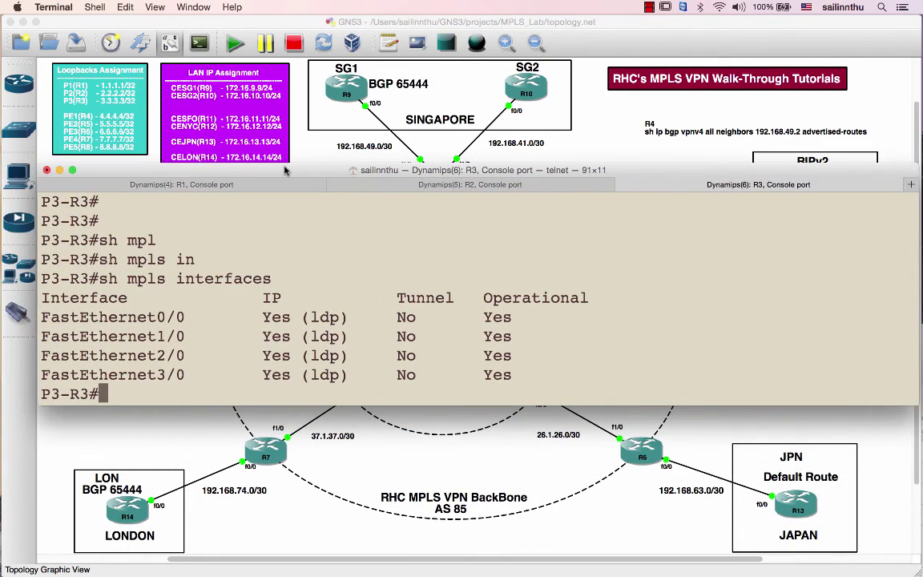